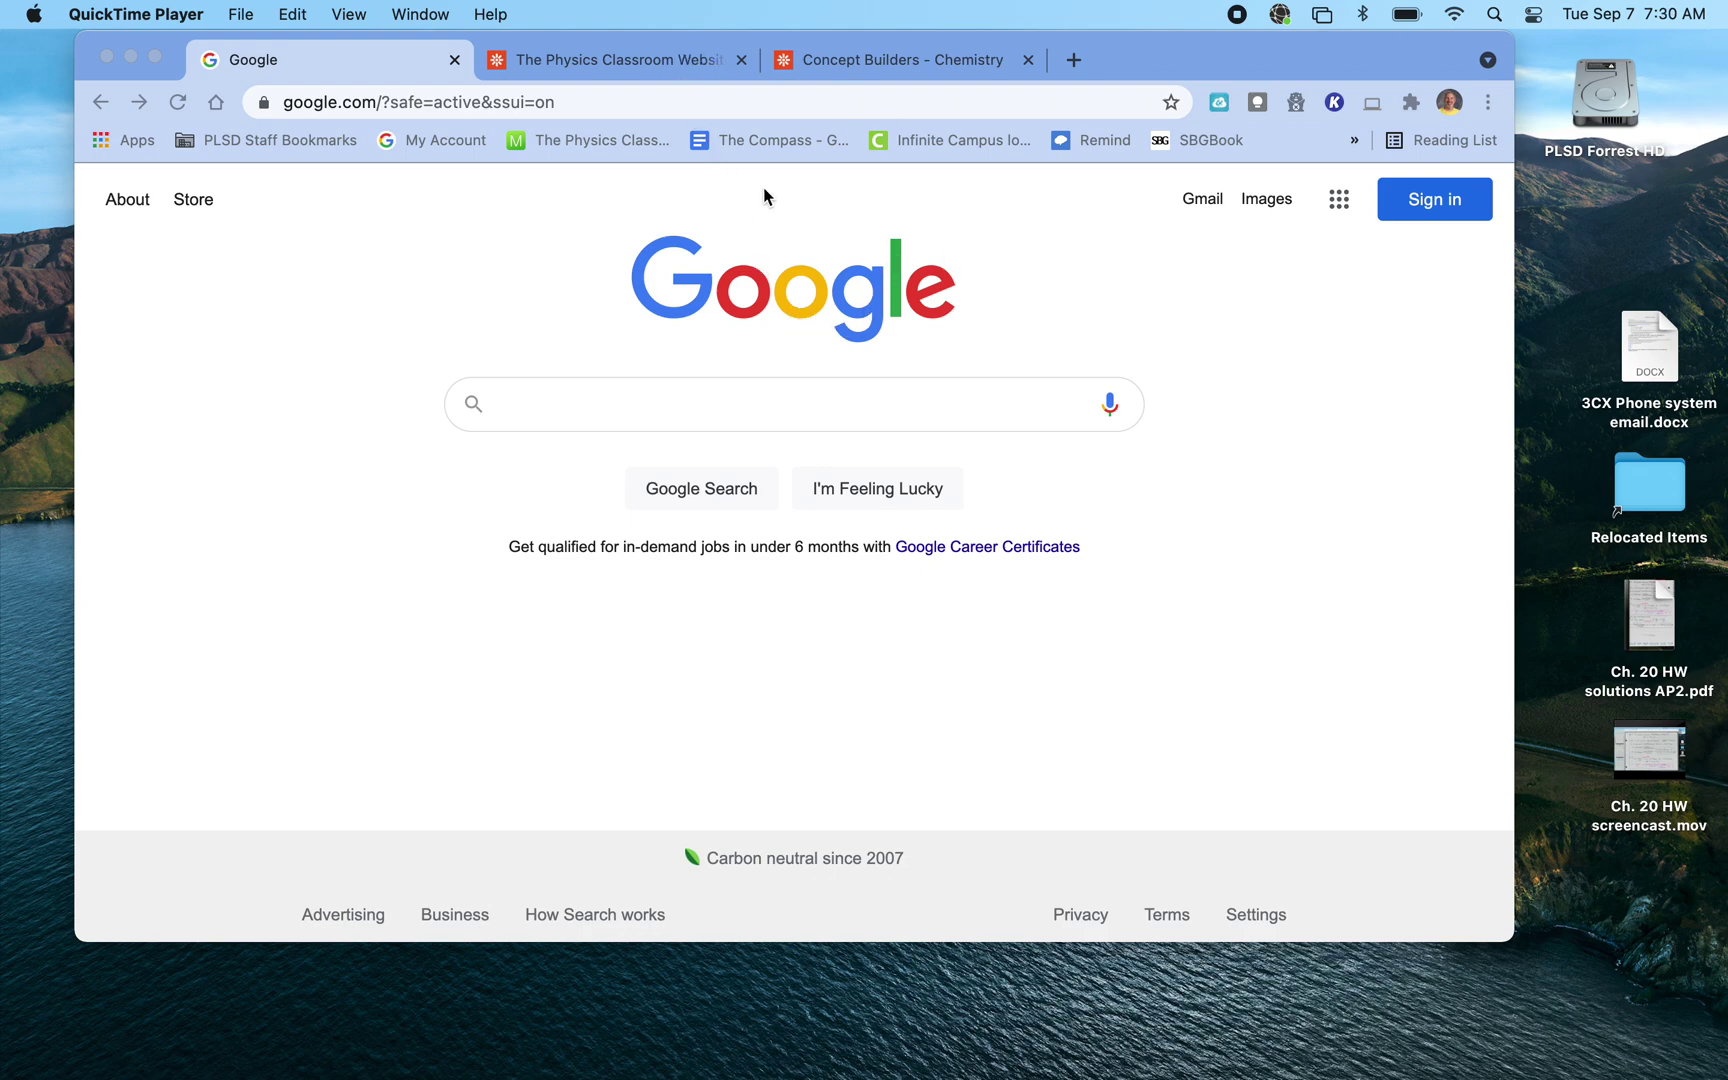
Open The Physics Classroom home page and go to its My Account sign-in page
{"action": "left_click", "coordinate": [527, 243]}
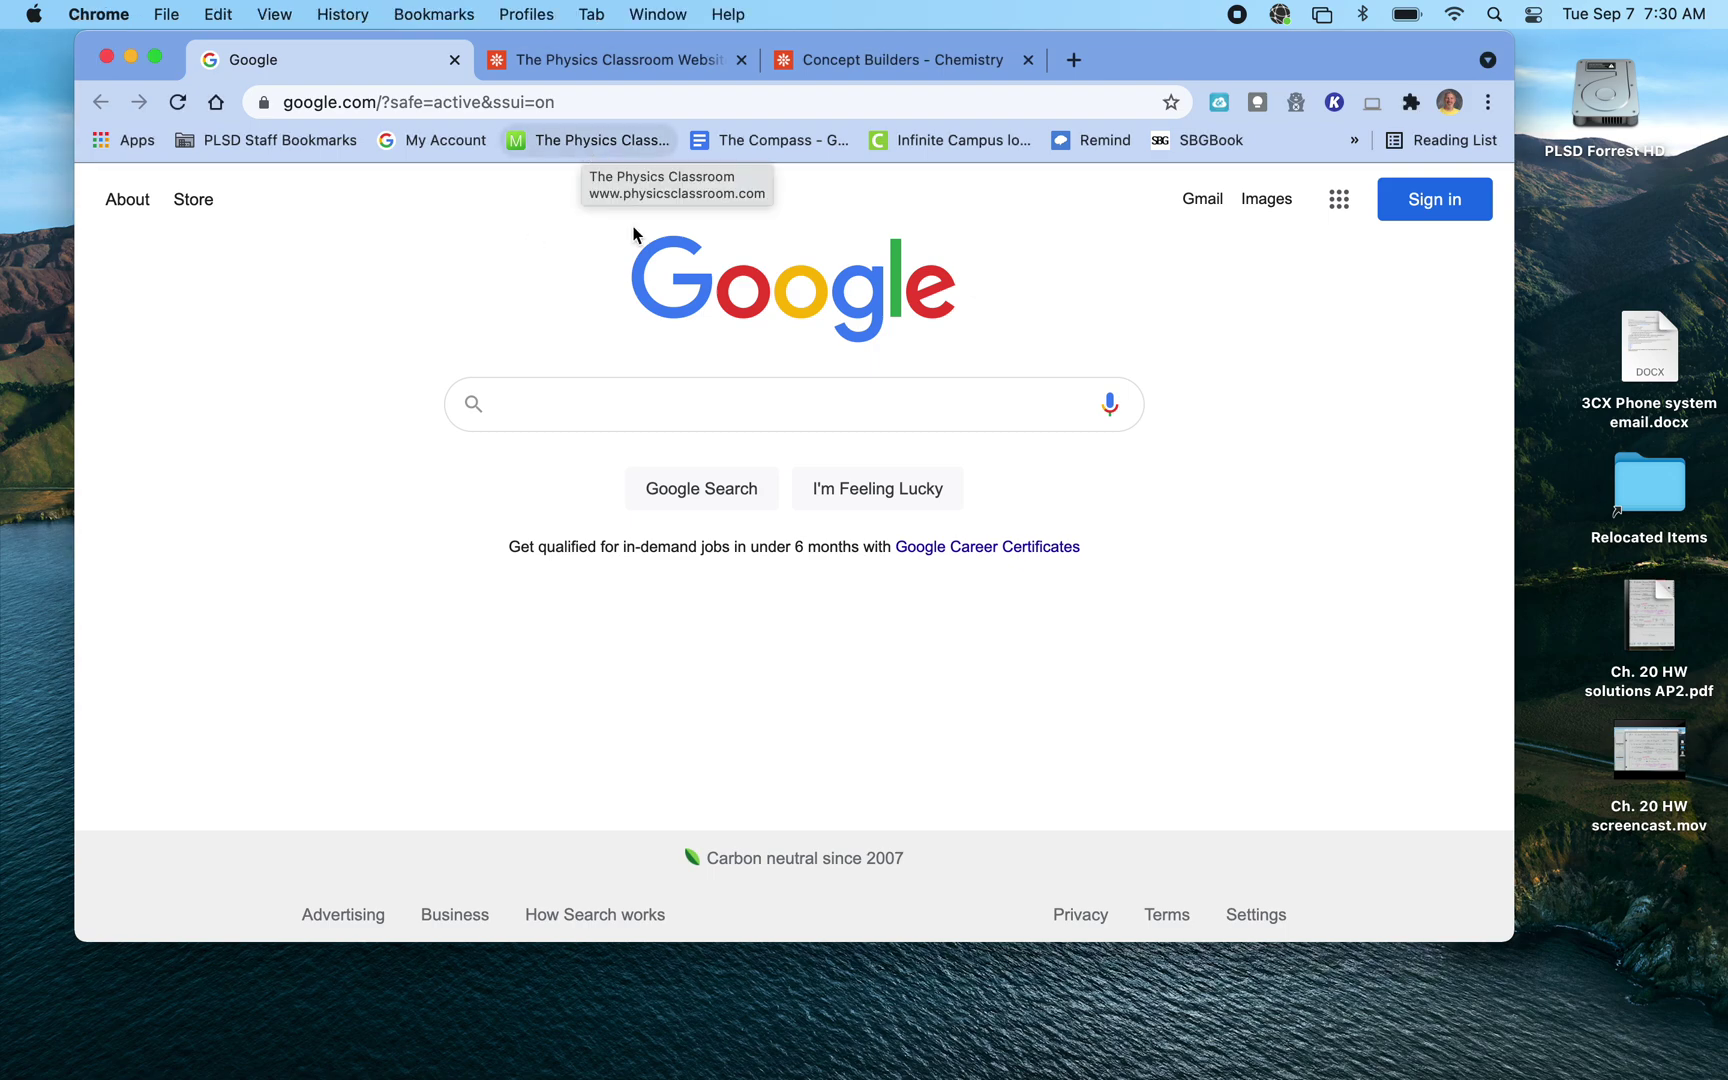
{"action": "left_click", "coordinate": [581, 148]}
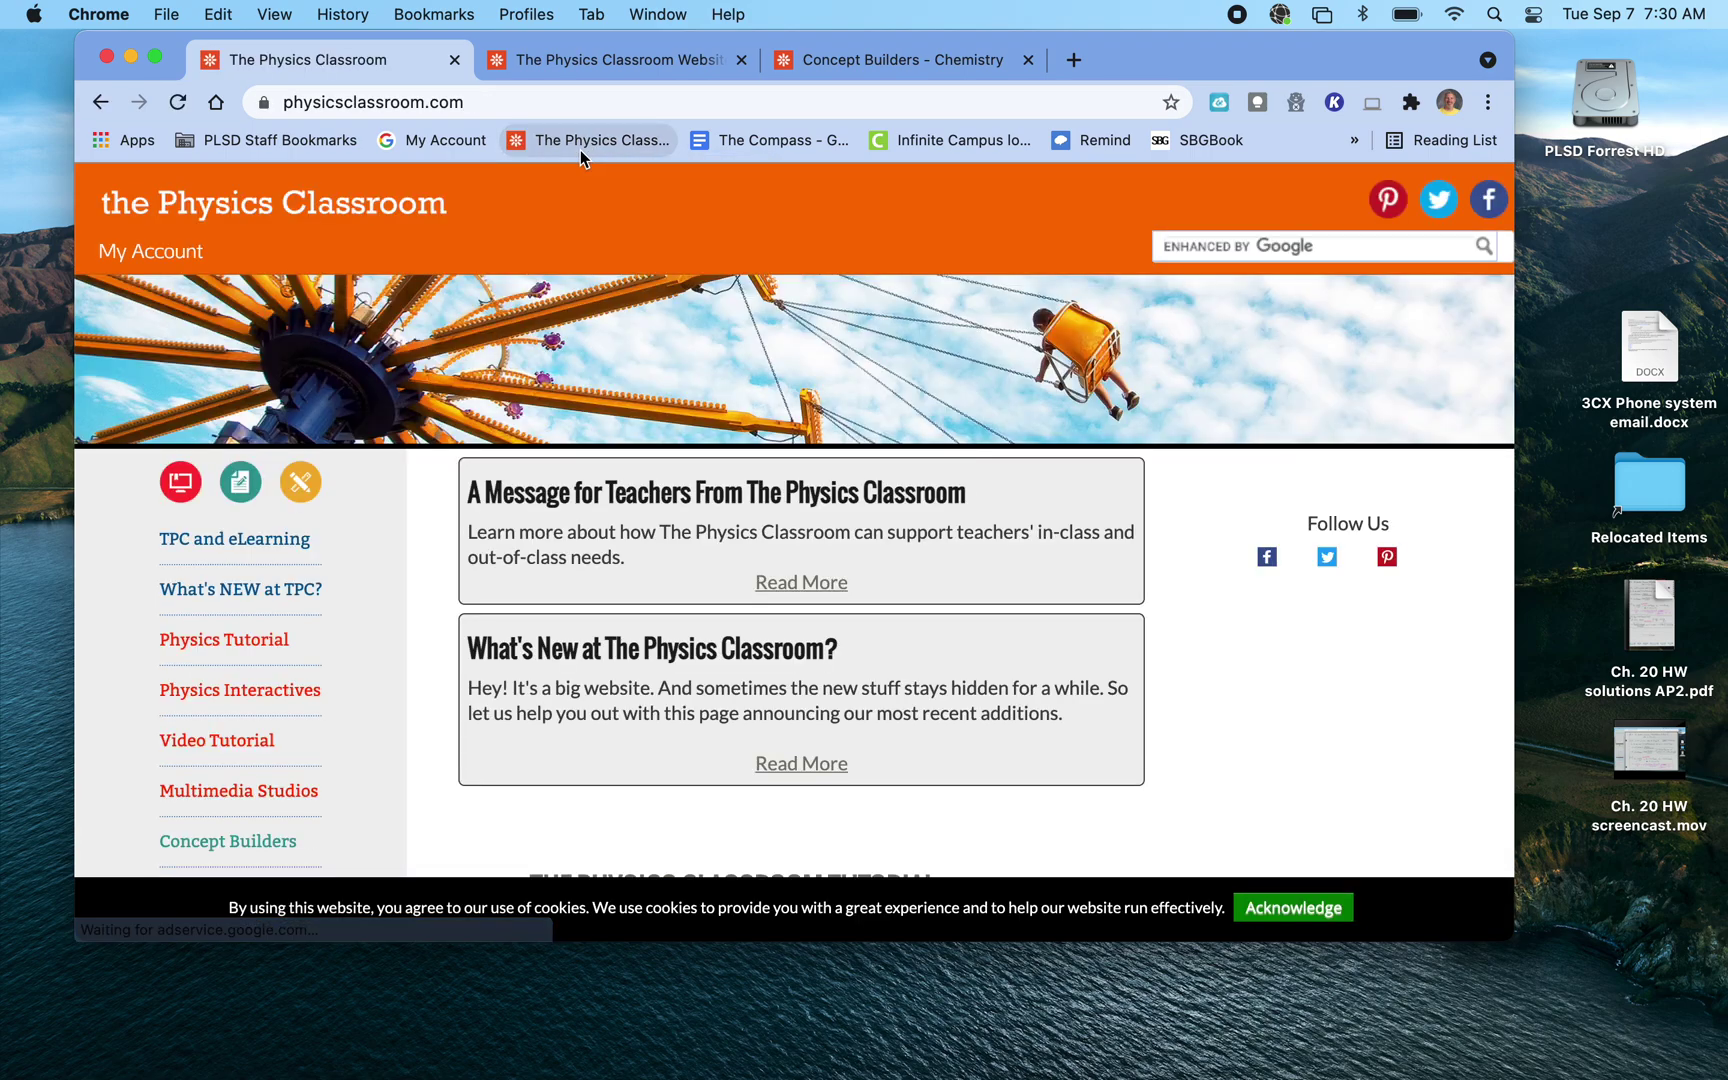
{"action": "left_click", "coordinate": [145, 262]}
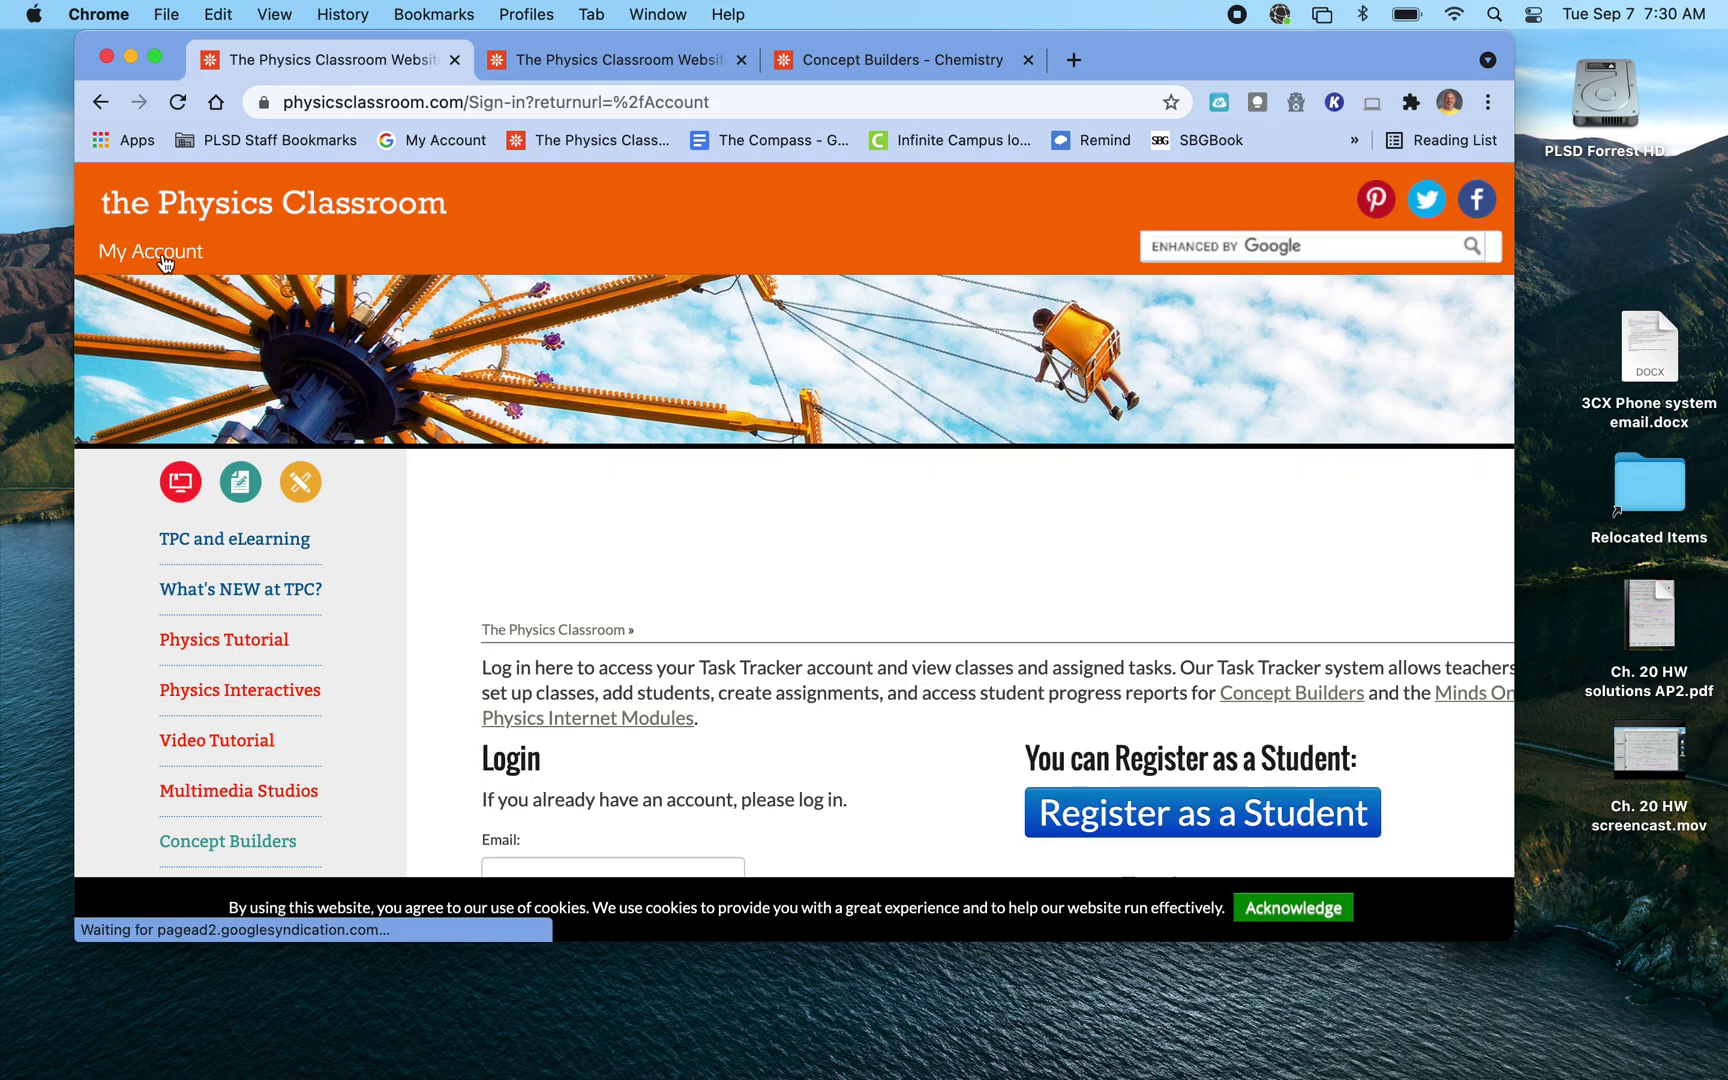
{"action": "scroll", "coordinate": [639, 451], "scroll_direction": "down", "scroll_amount": 5}
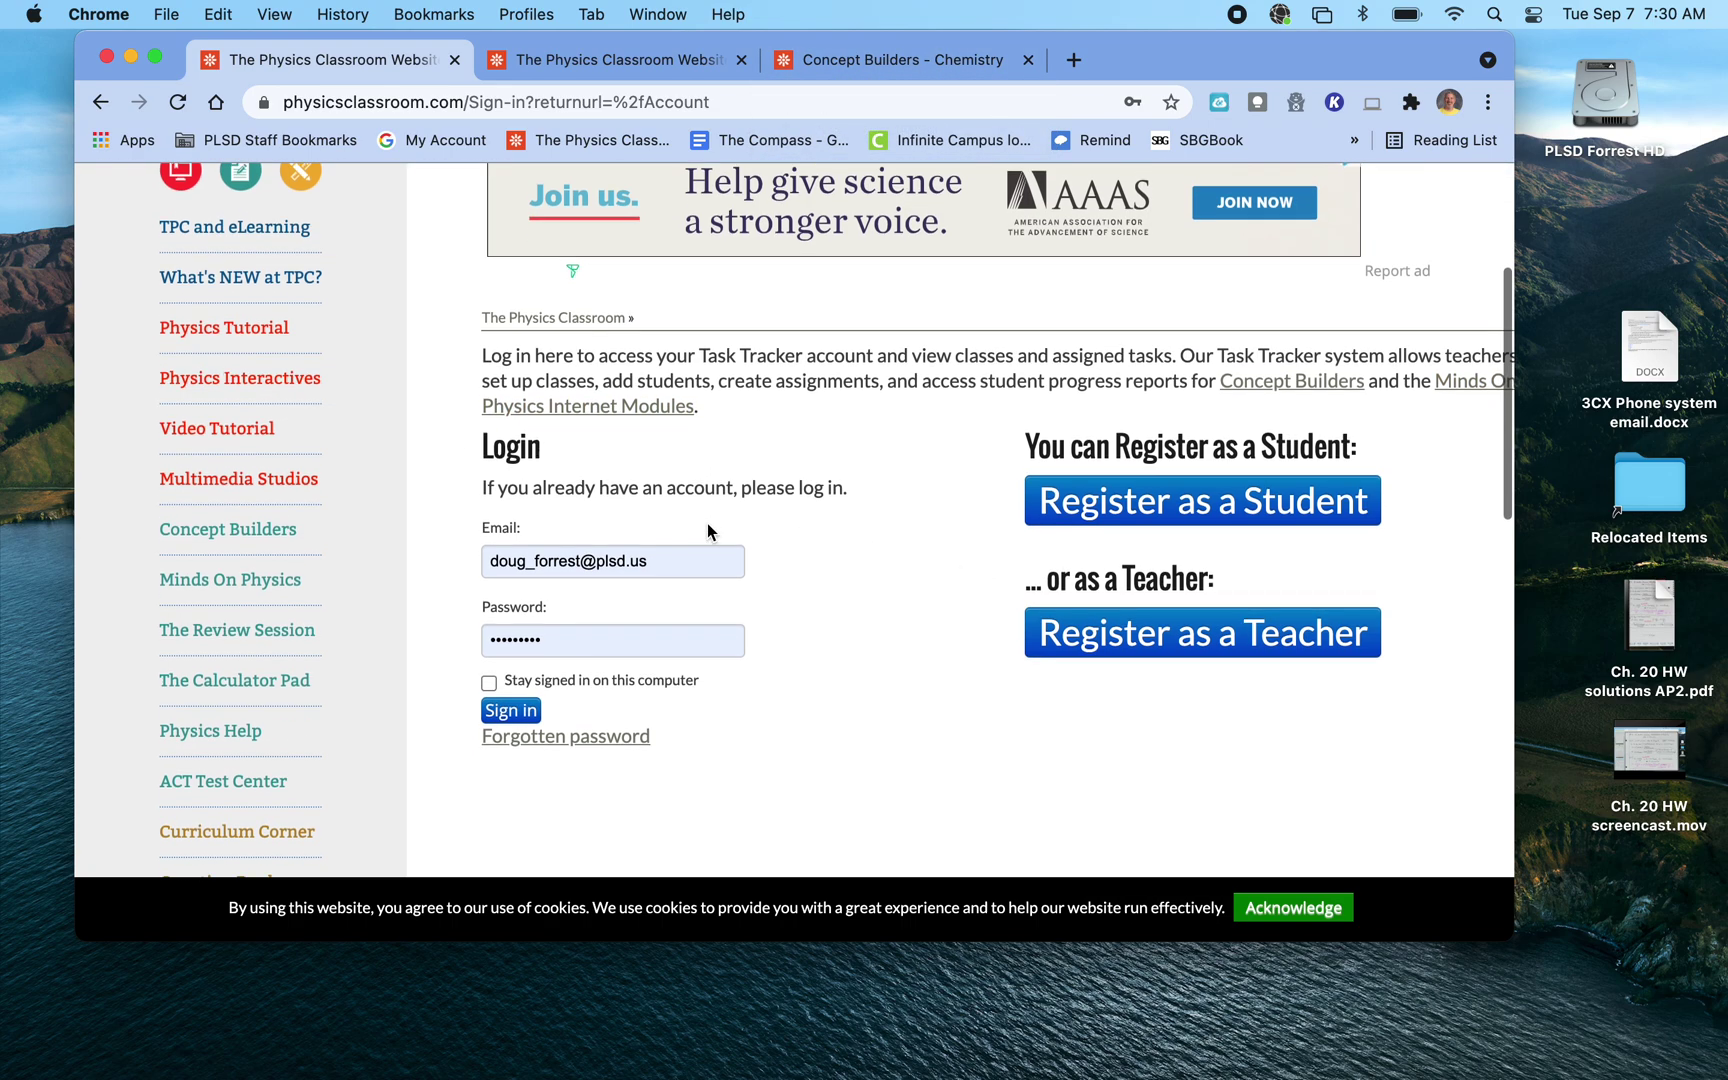
{"action": "scroll", "coordinate": [707, 522], "scroll_direction": "down", "scroll_amount": 1}
{"action": "scroll", "coordinate": [707, 522], "scroll_direction": "up", "scroll_amount": 5}
{"action": "scroll", "coordinate": [707, 524], "scroll_direction": "up", "scroll_amount": 1}
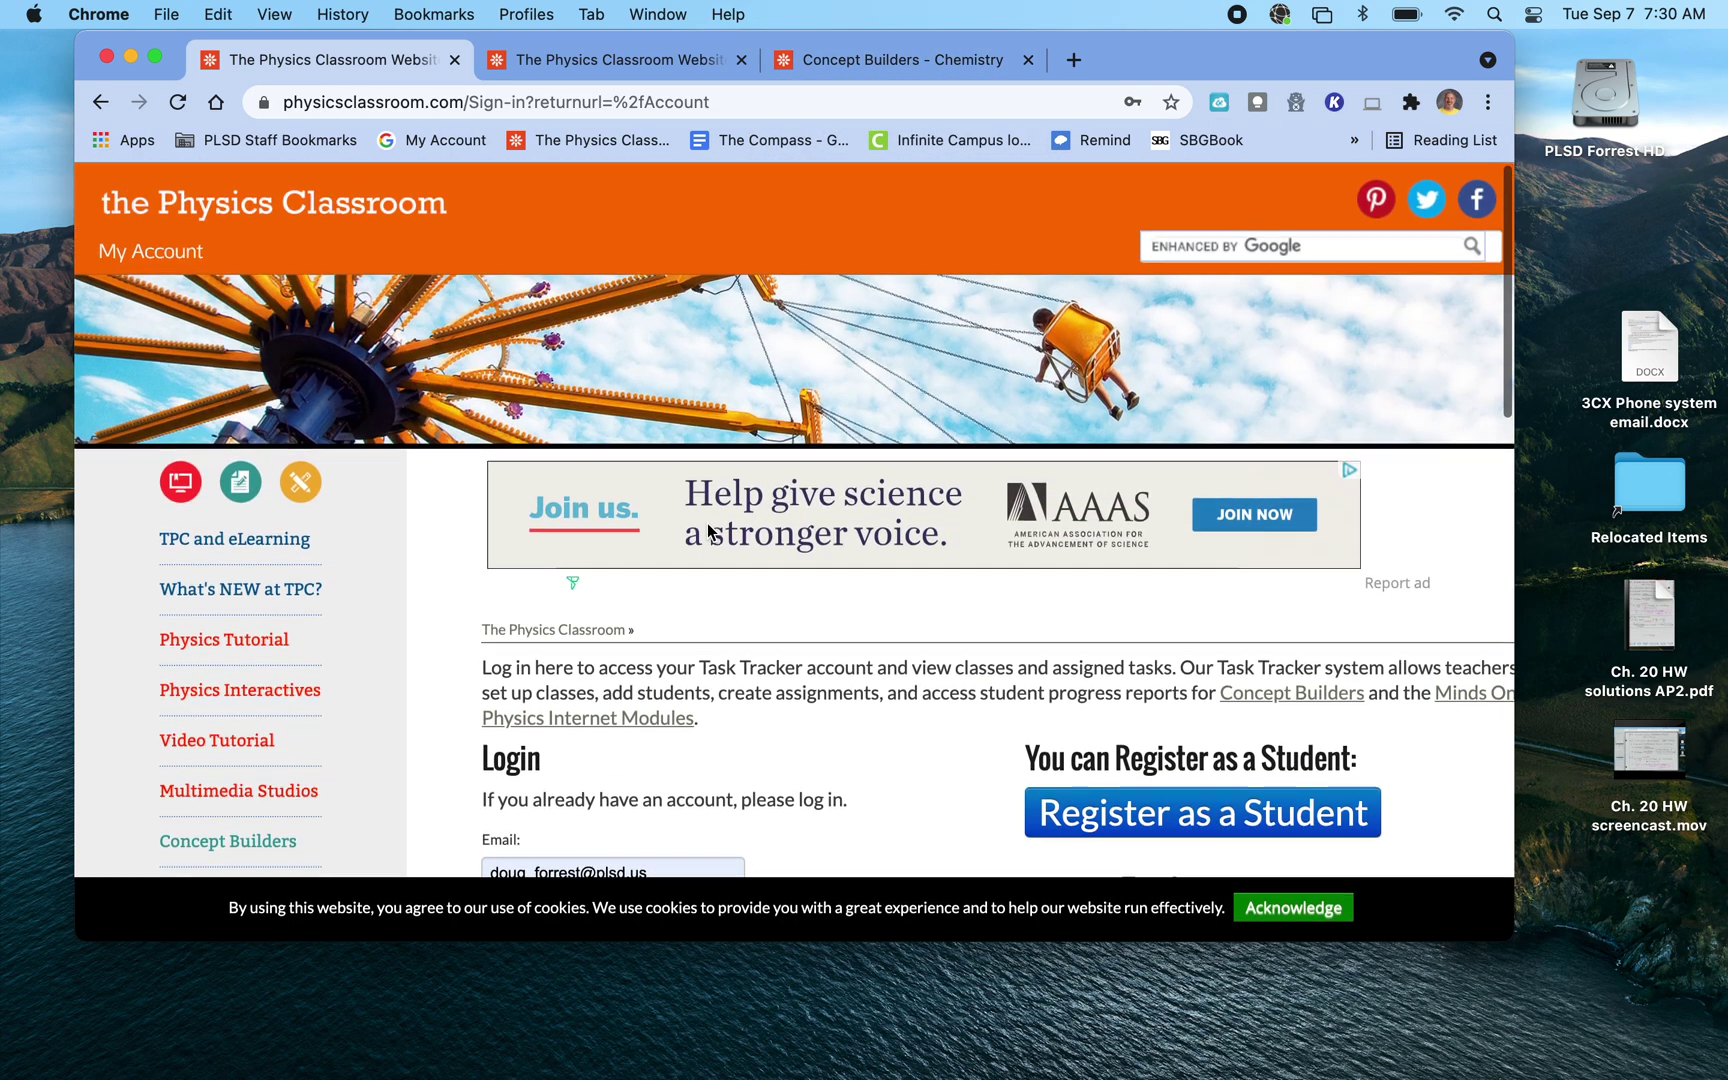
{"action": "scroll", "coordinate": [707, 524], "scroll_direction": "down", "scroll_amount": 5}
{"action": "scroll", "coordinate": [707, 524], "scroll_direction": "up", "scroll_amount": 5}
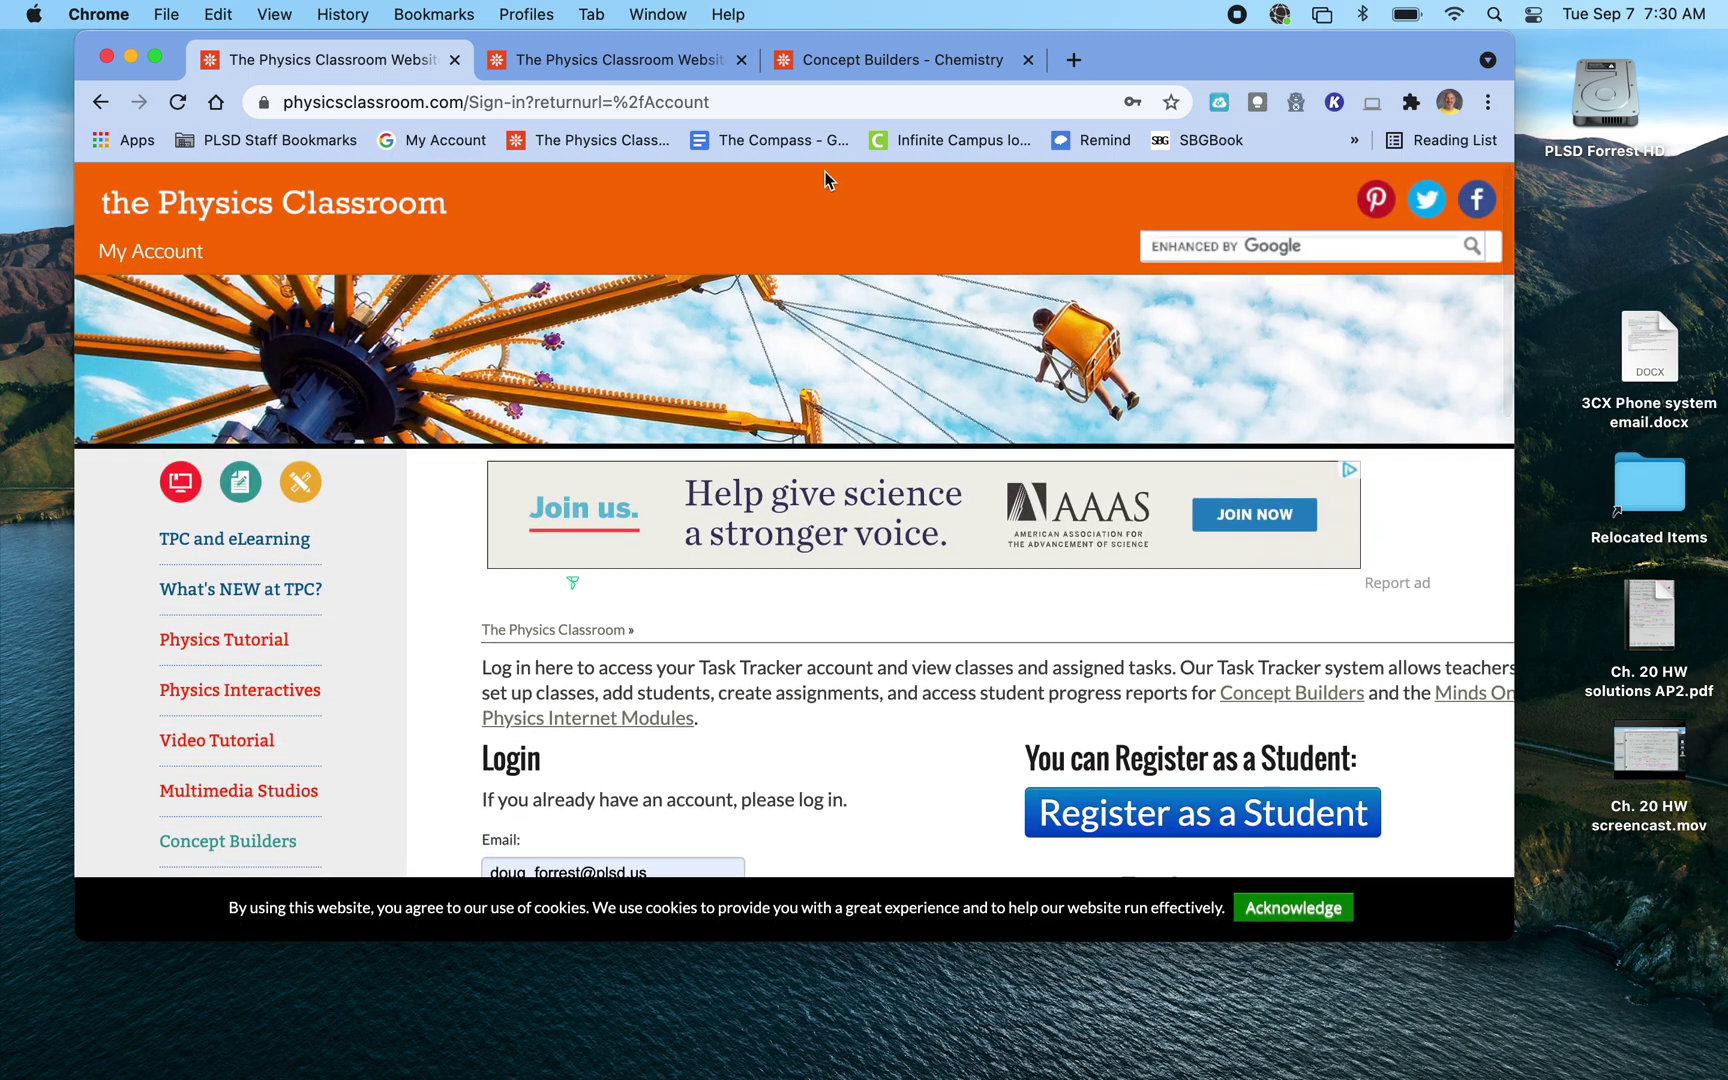
From the Chemistry Concept Builders list, open and launch the Classification of Matter Concept Builder
{"action": "left_click", "coordinate": [836, 68]}
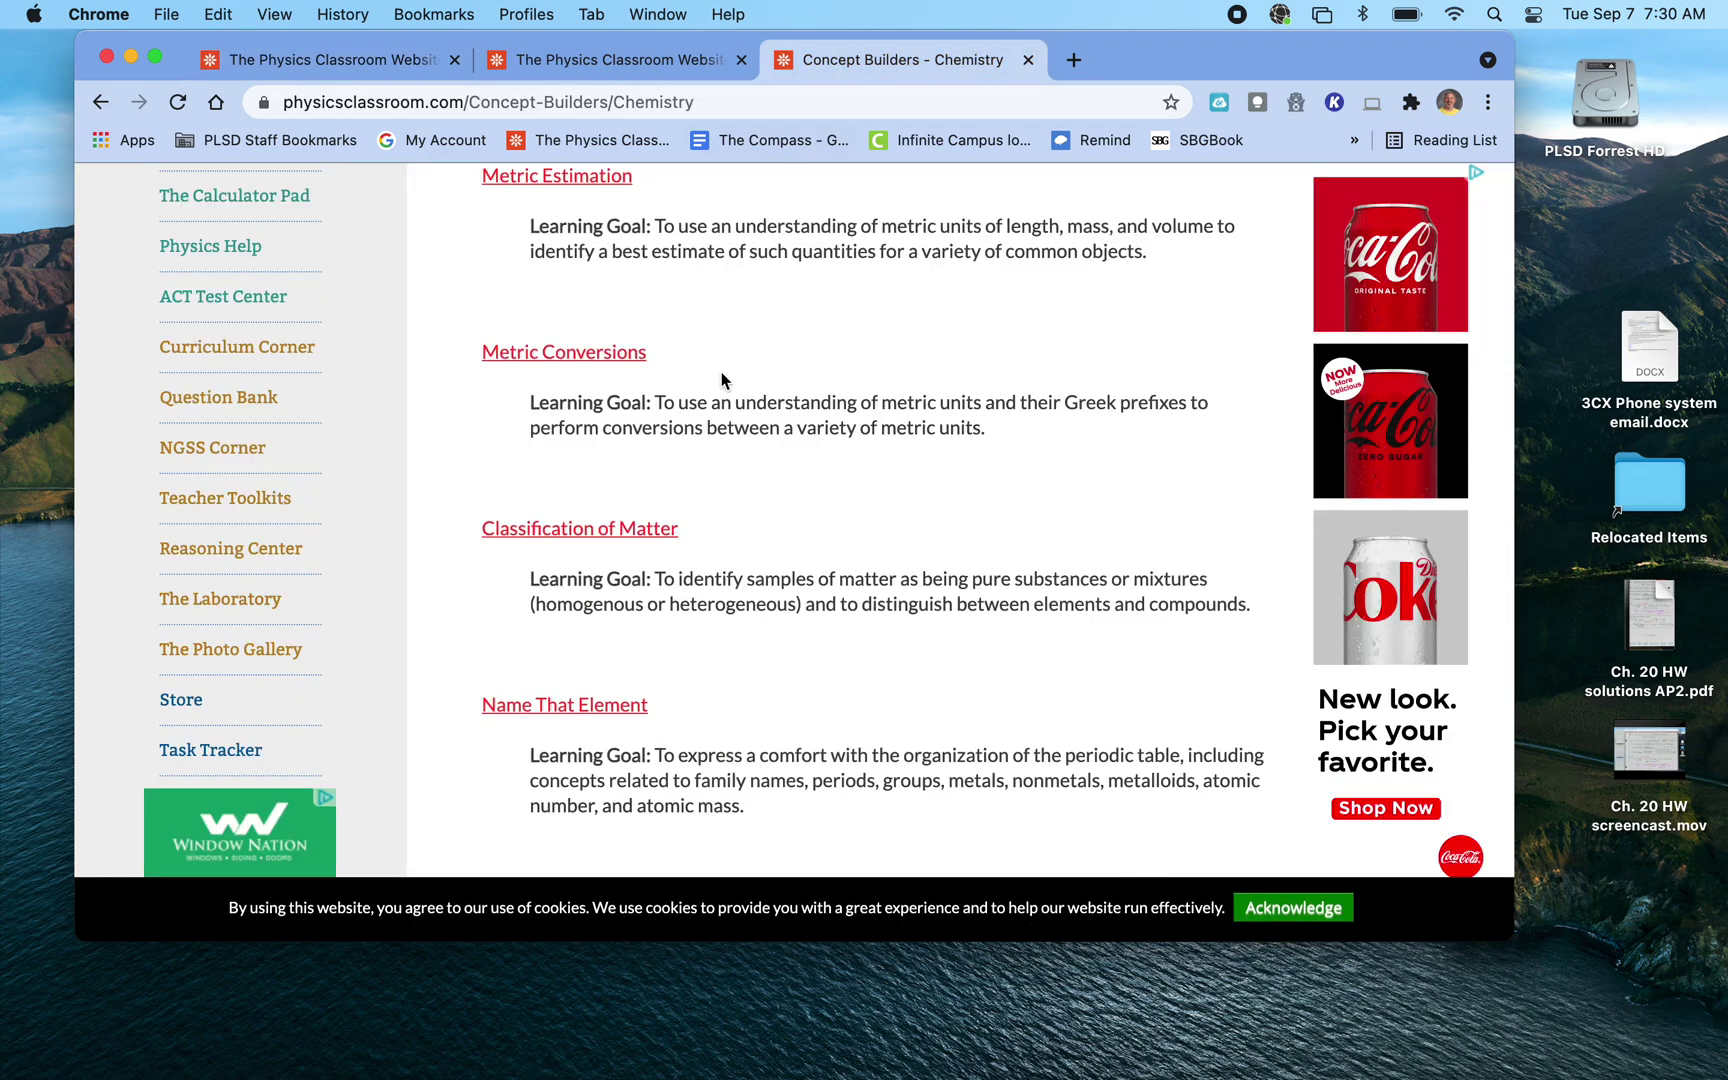
{"action": "left_click", "coordinate": [612, 538]}
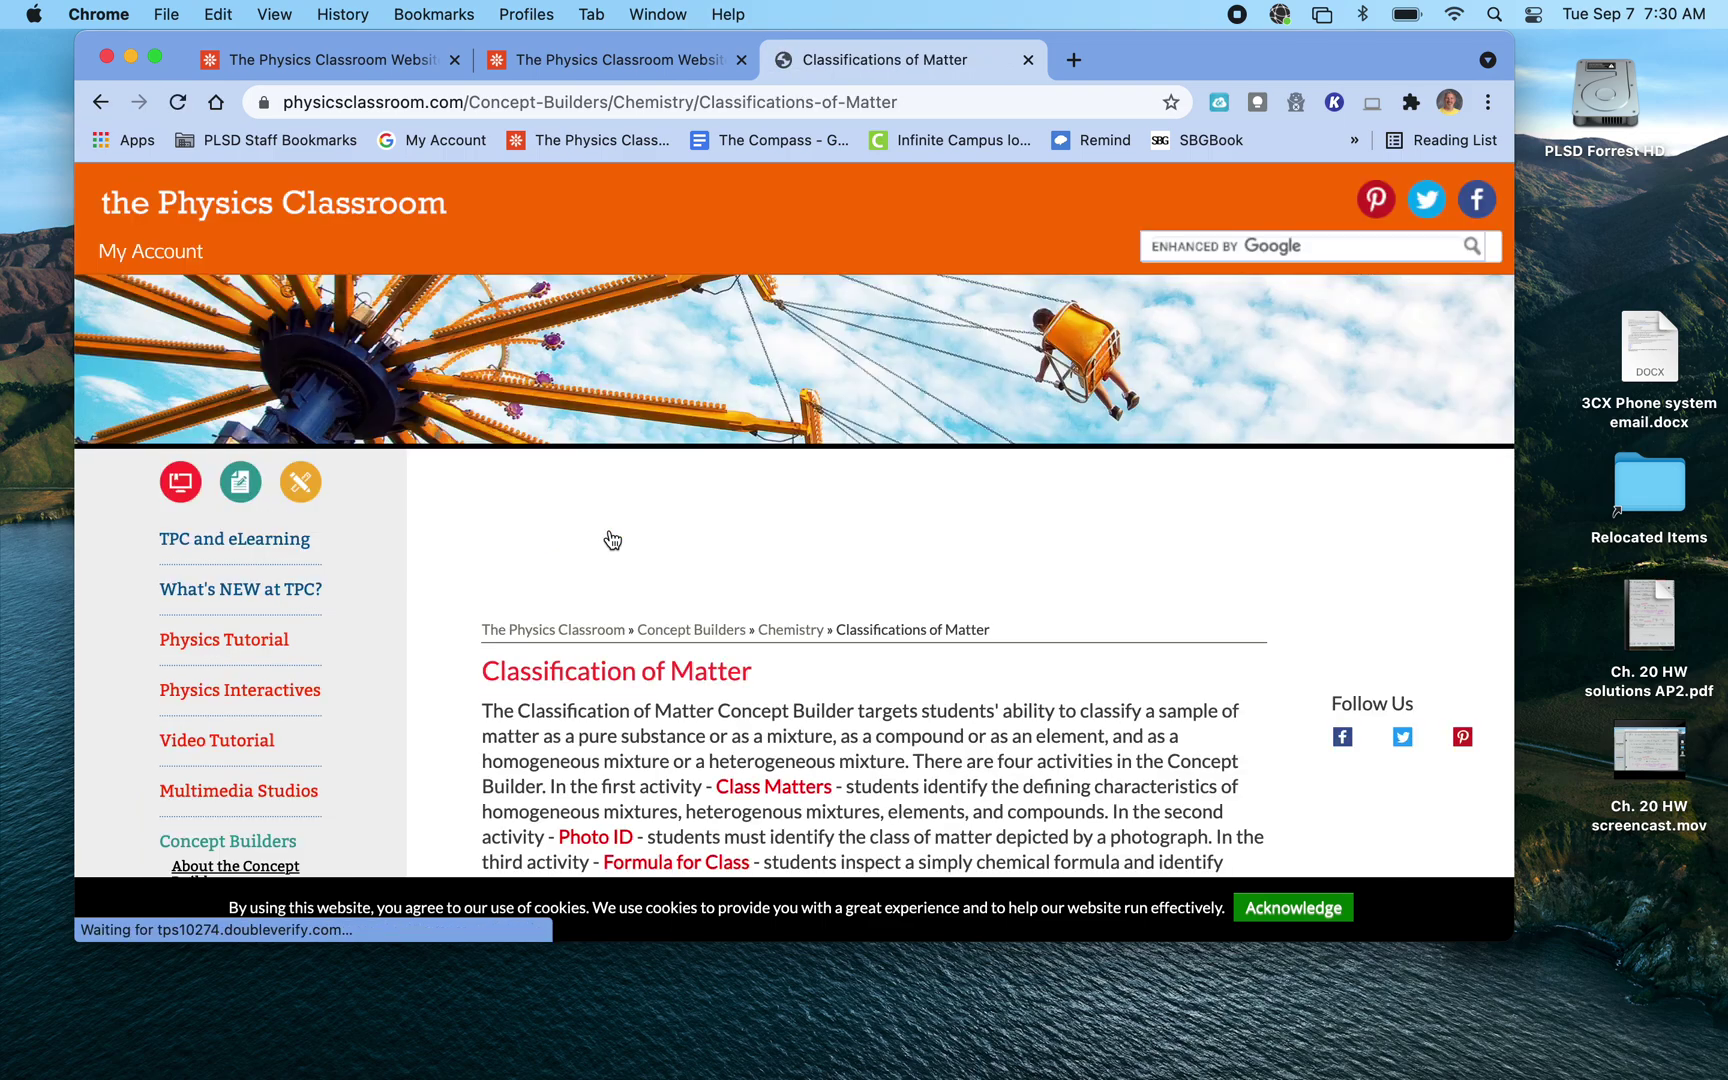
{"action": "scroll", "coordinate": [612, 540], "scroll_direction": "down", "scroll_amount": 10}
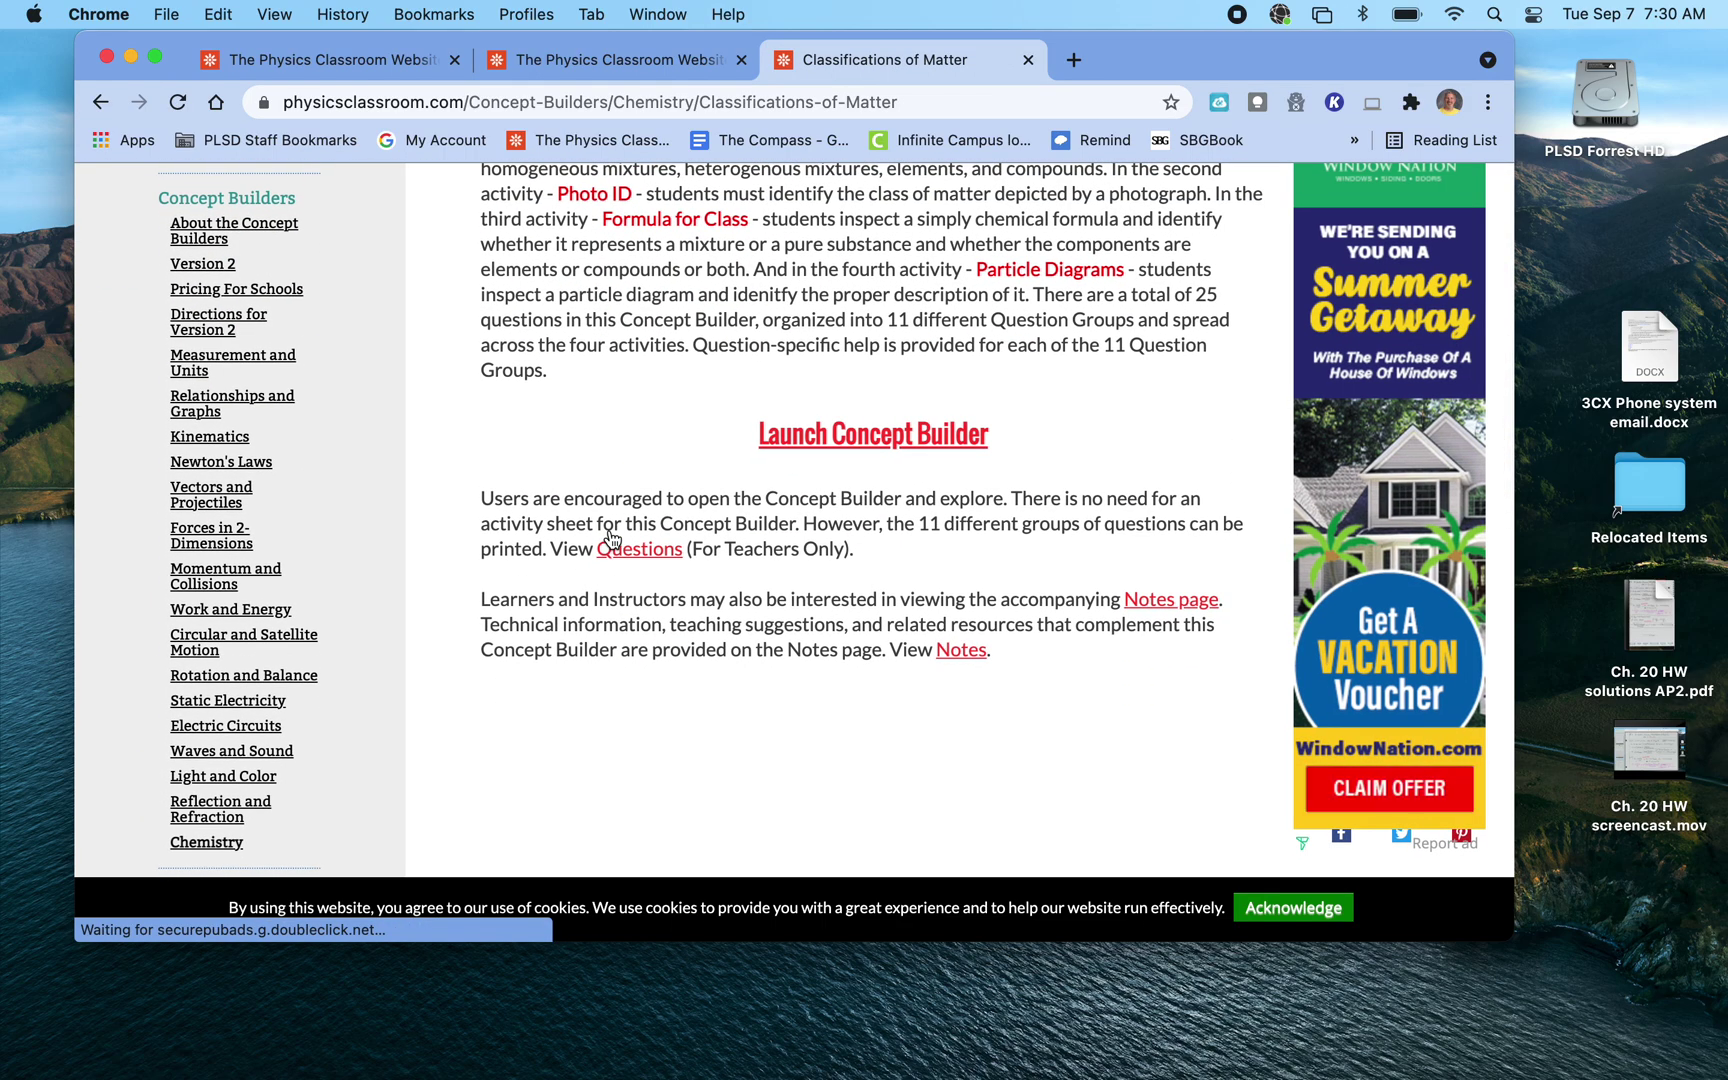
{"action": "scroll", "coordinate": [612, 540], "scroll_direction": "up", "scroll_amount": 3}
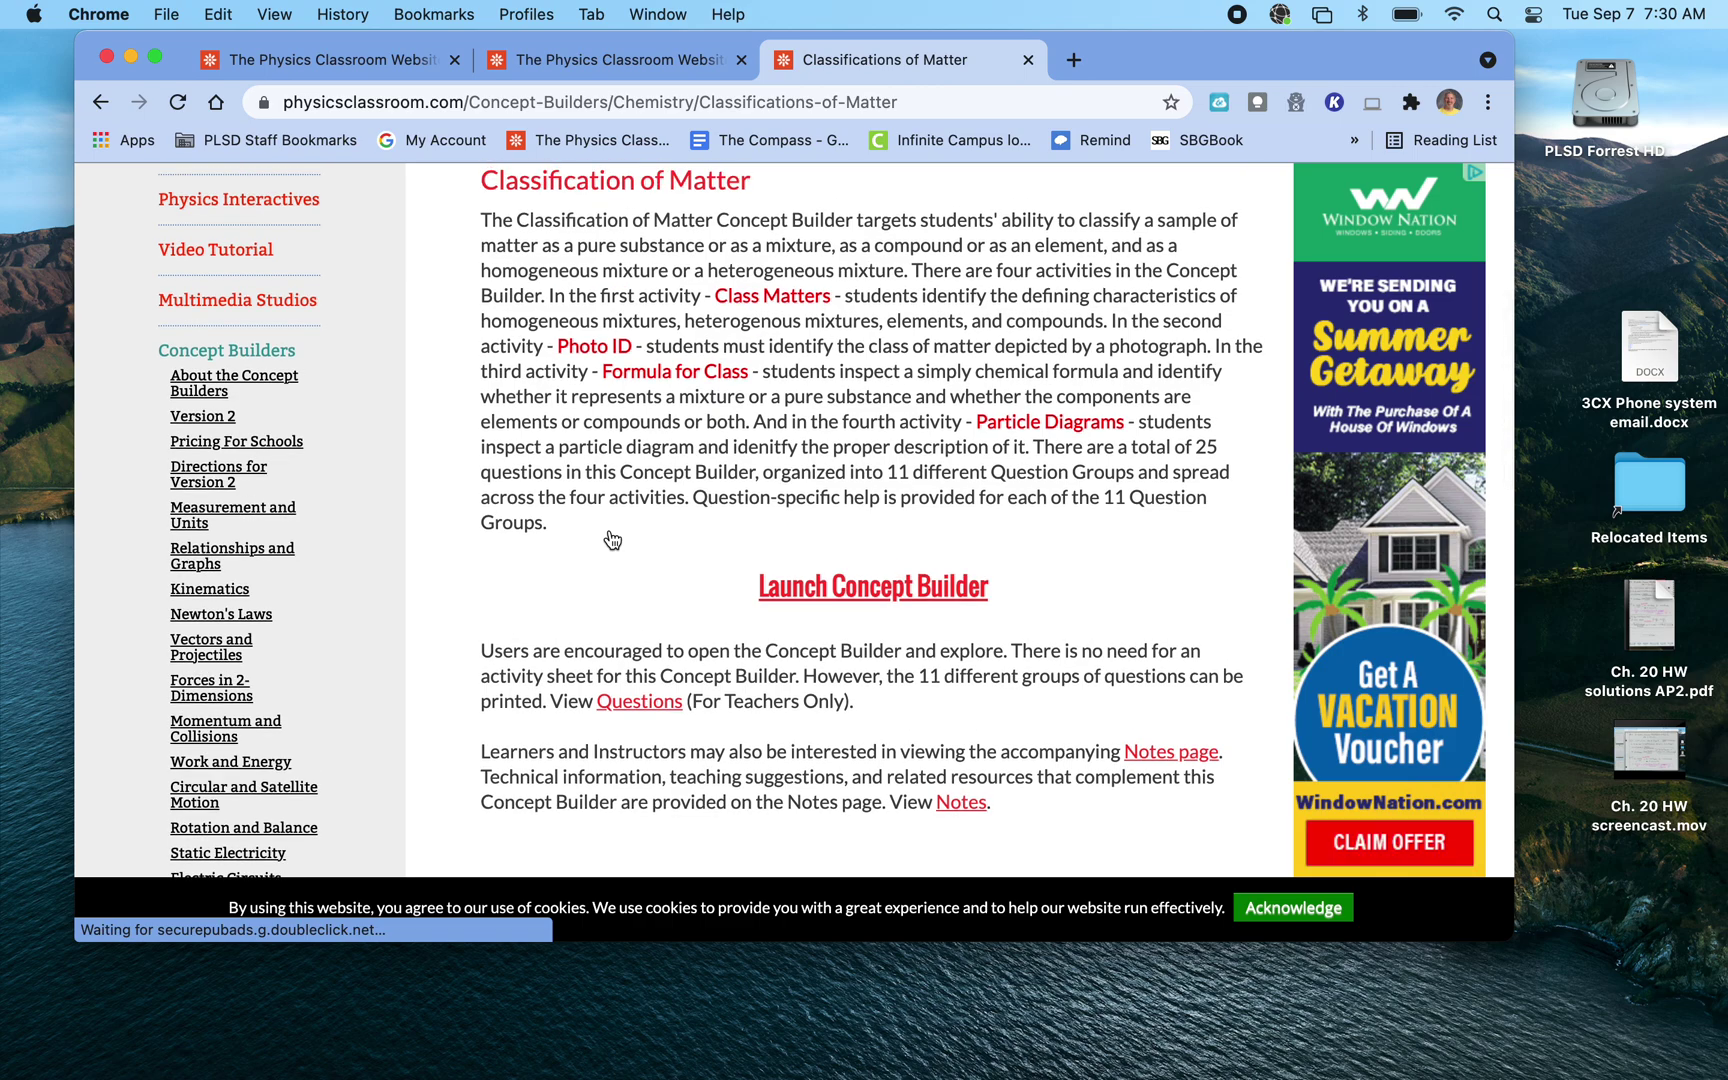
{"action": "left_click", "coordinate": [870, 589]}
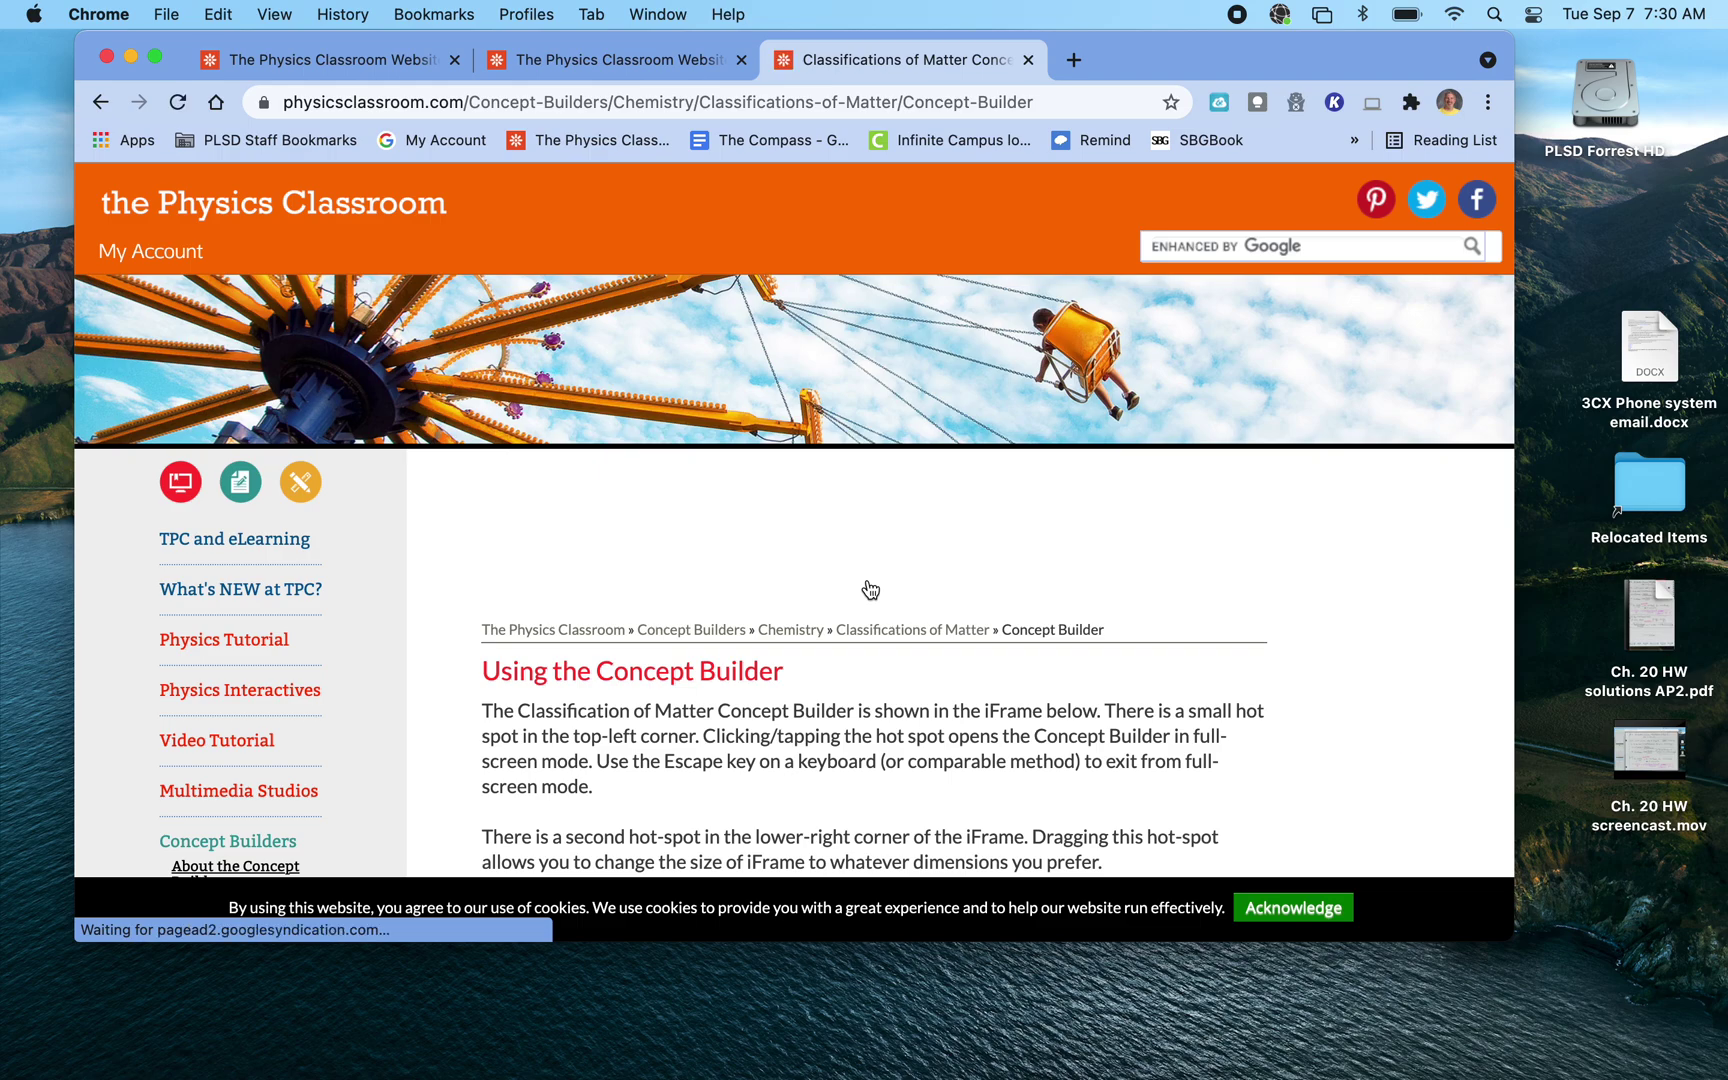
{"action": "scroll", "coordinate": [872, 600], "scroll_direction": "down", "scroll_amount": 10}
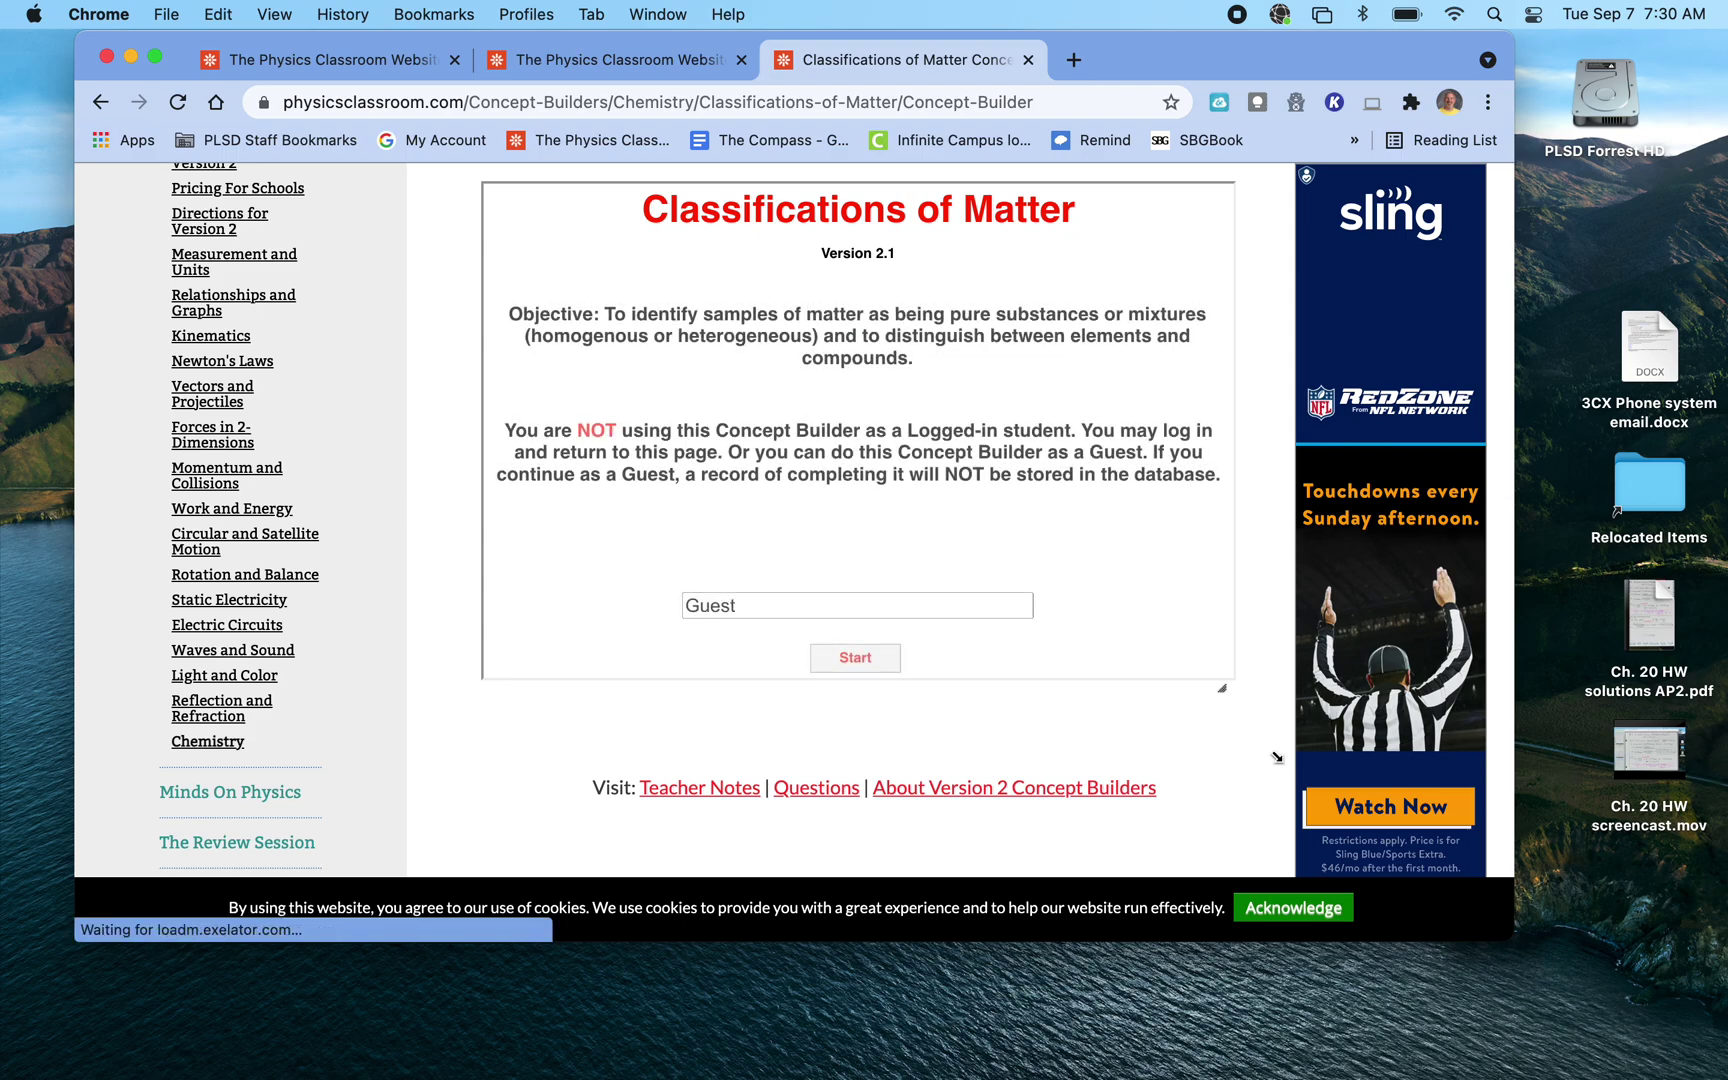
{"action": "scroll", "coordinate": [852, 599], "scroll_direction": "up", "scroll_amount": 10}
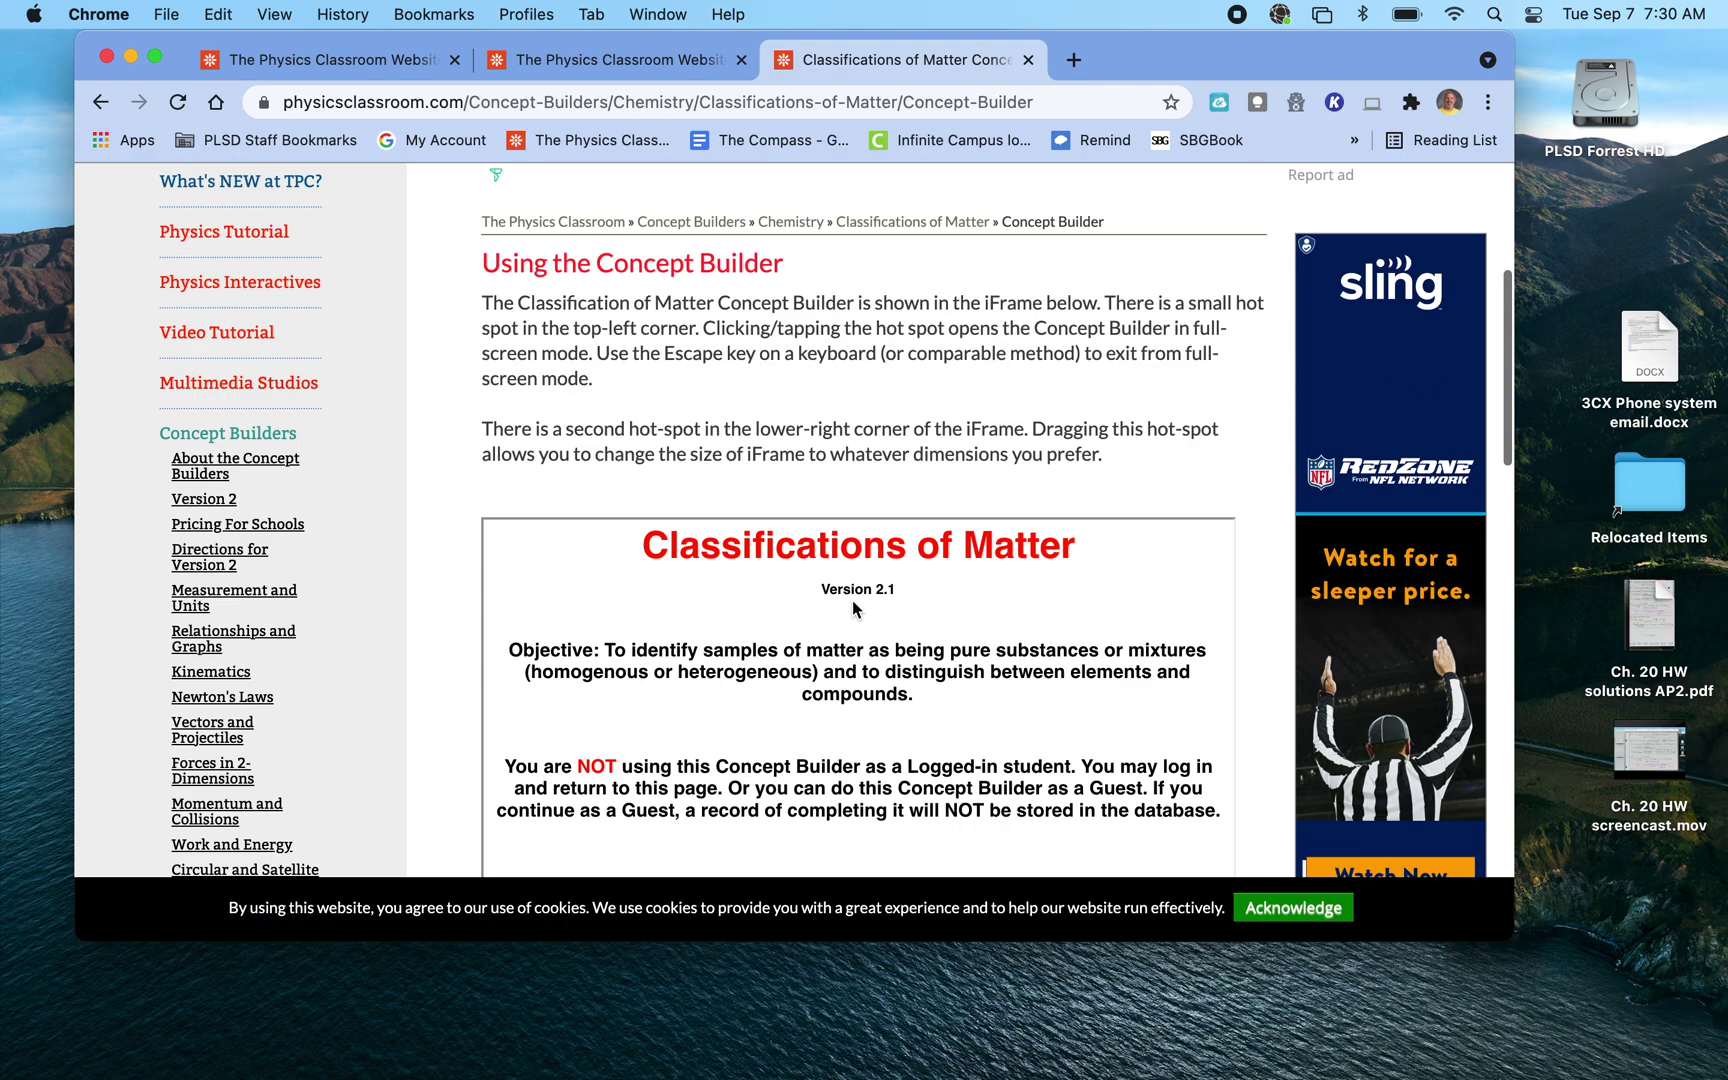
Sign in to the teacher account with 'stay signed in' checked
{"action": "left_click", "coordinate": [145, 256]}
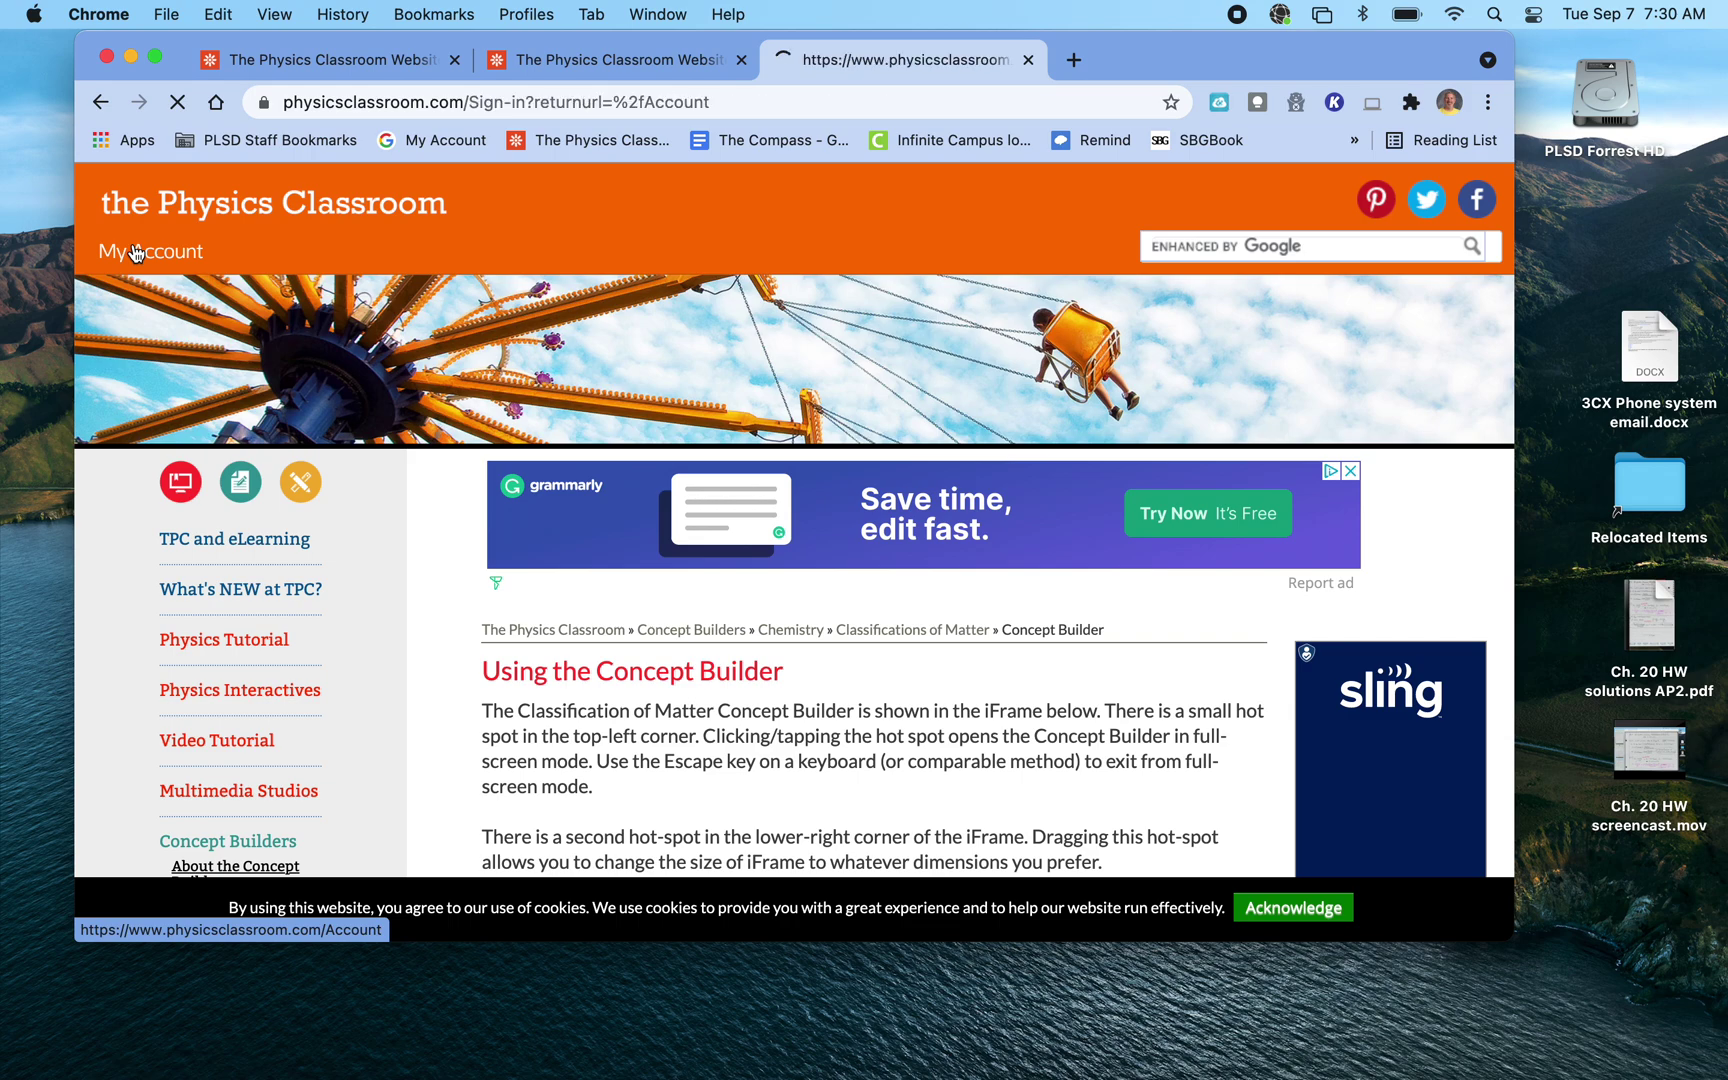
{"action": "scroll", "coordinate": [650, 570], "scroll_direction": "down", "scroll_amount": 5}
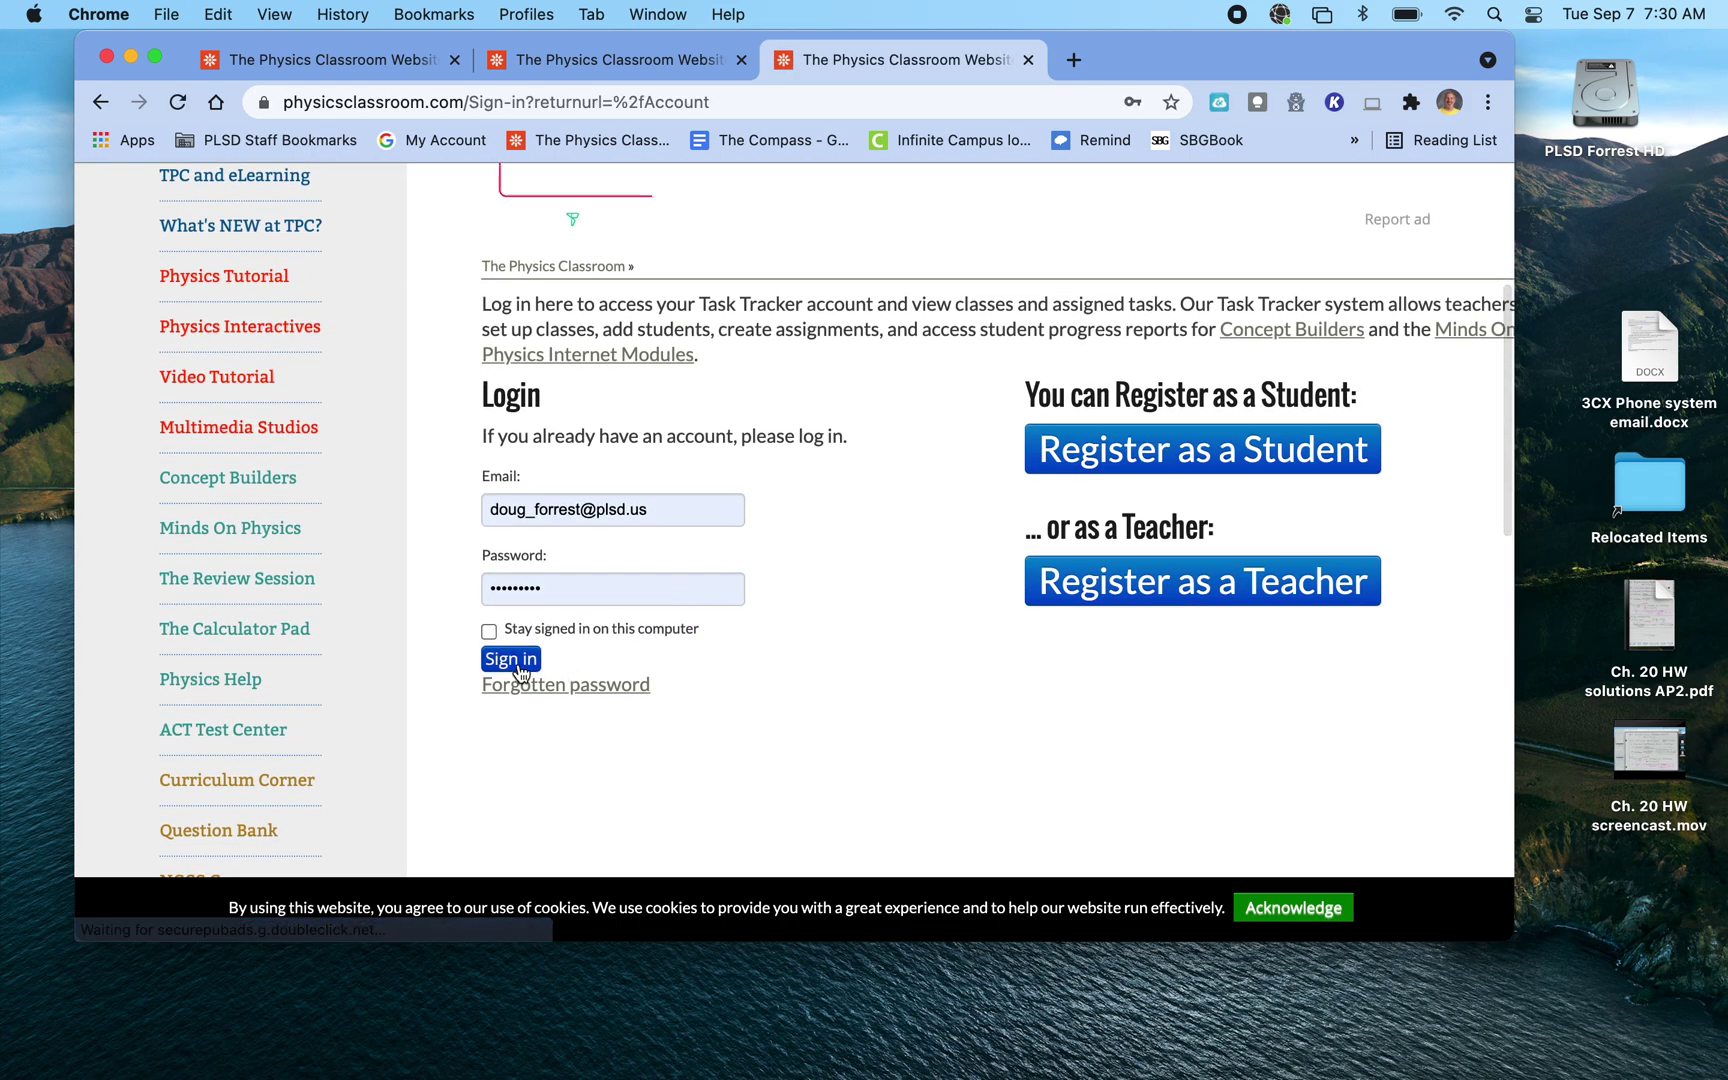
{"action": "left_click", "coordinate": [488, 631]}
{"action": "left_click", "coordinate": [510, 660]}
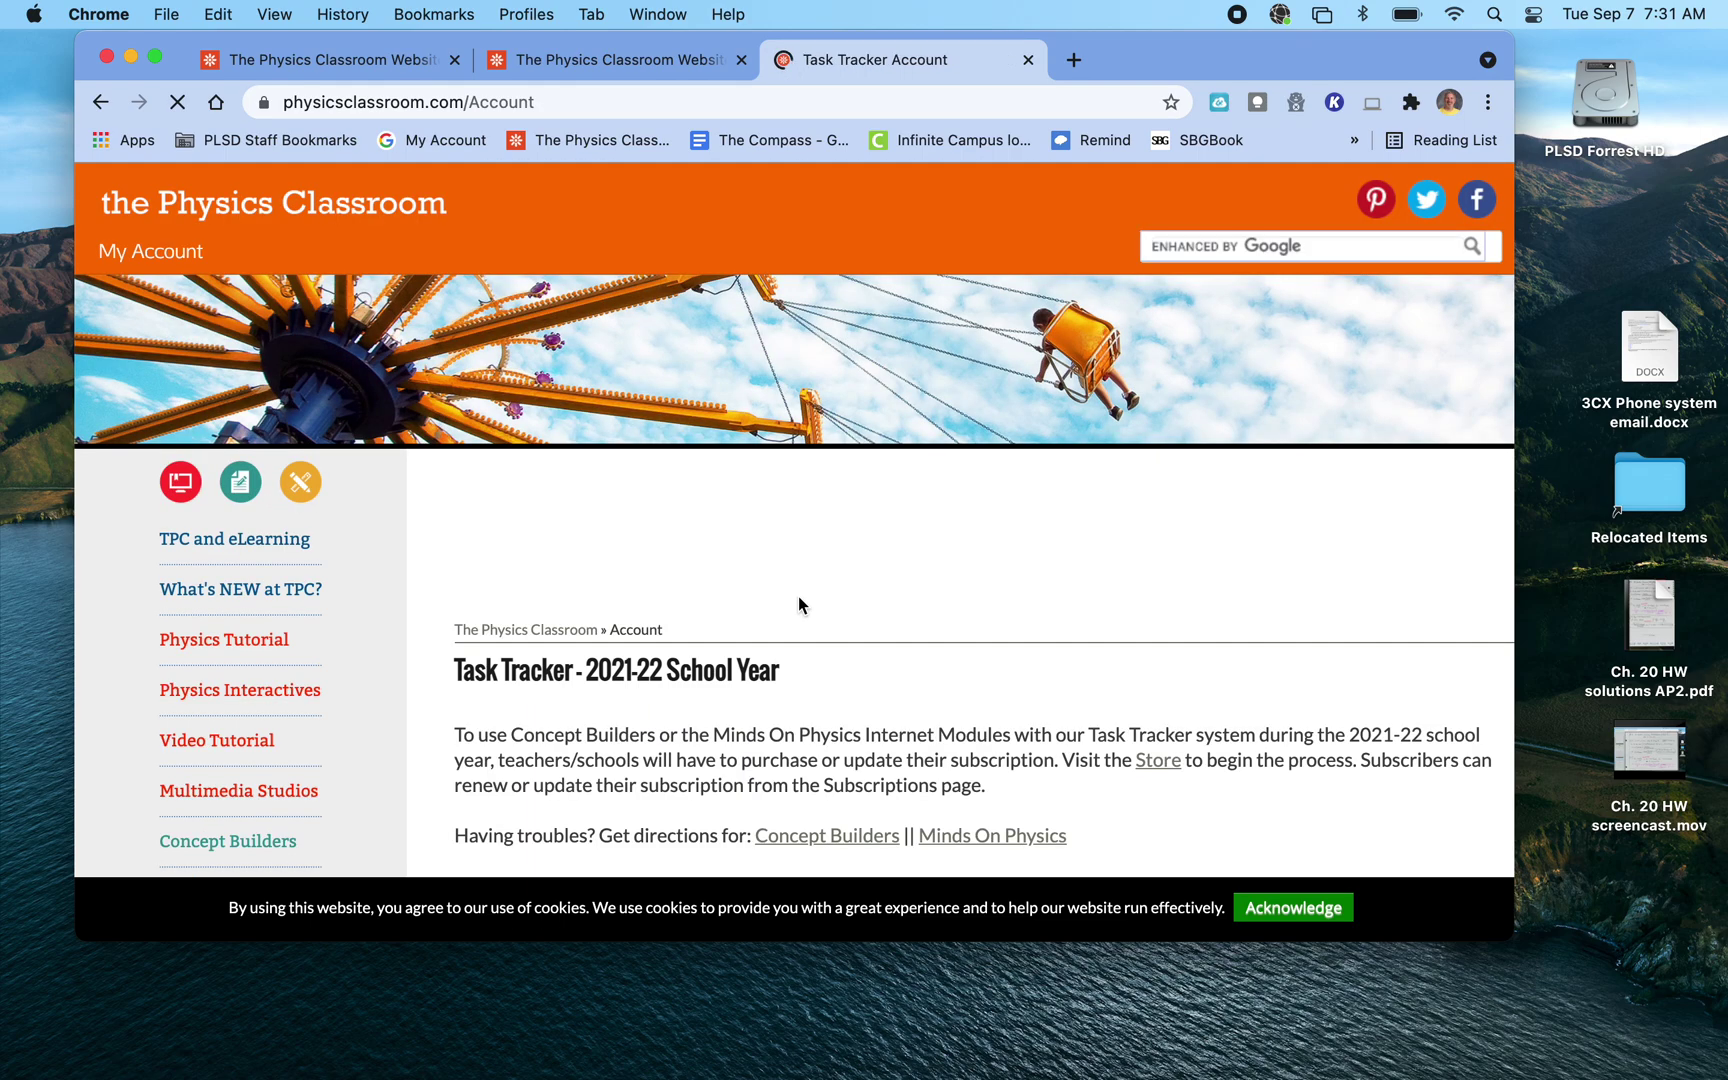
{"action": "scroll", "coordinate": [798, 595], "scroll_direction": "down", "scroll_amount": 3}
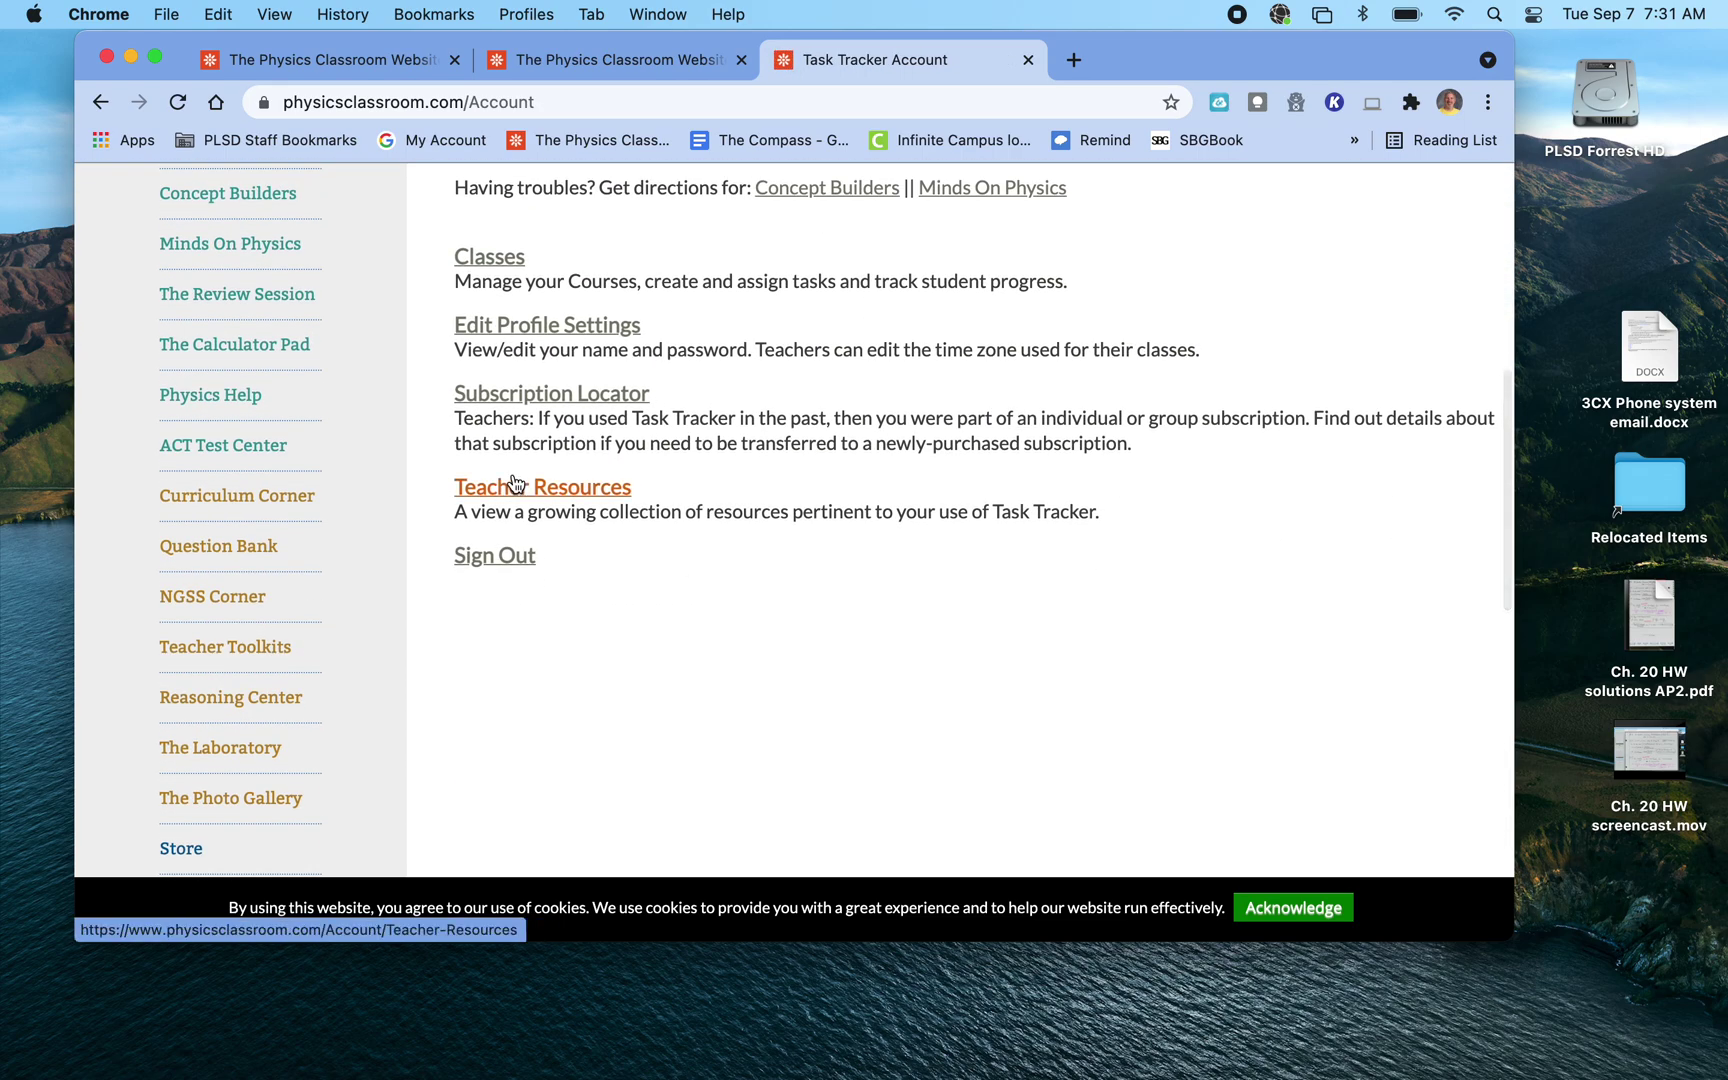
{"action": "scroll", "coordinate": [515, 485], "scroll_direction": "up", "scroll_amount": 3}
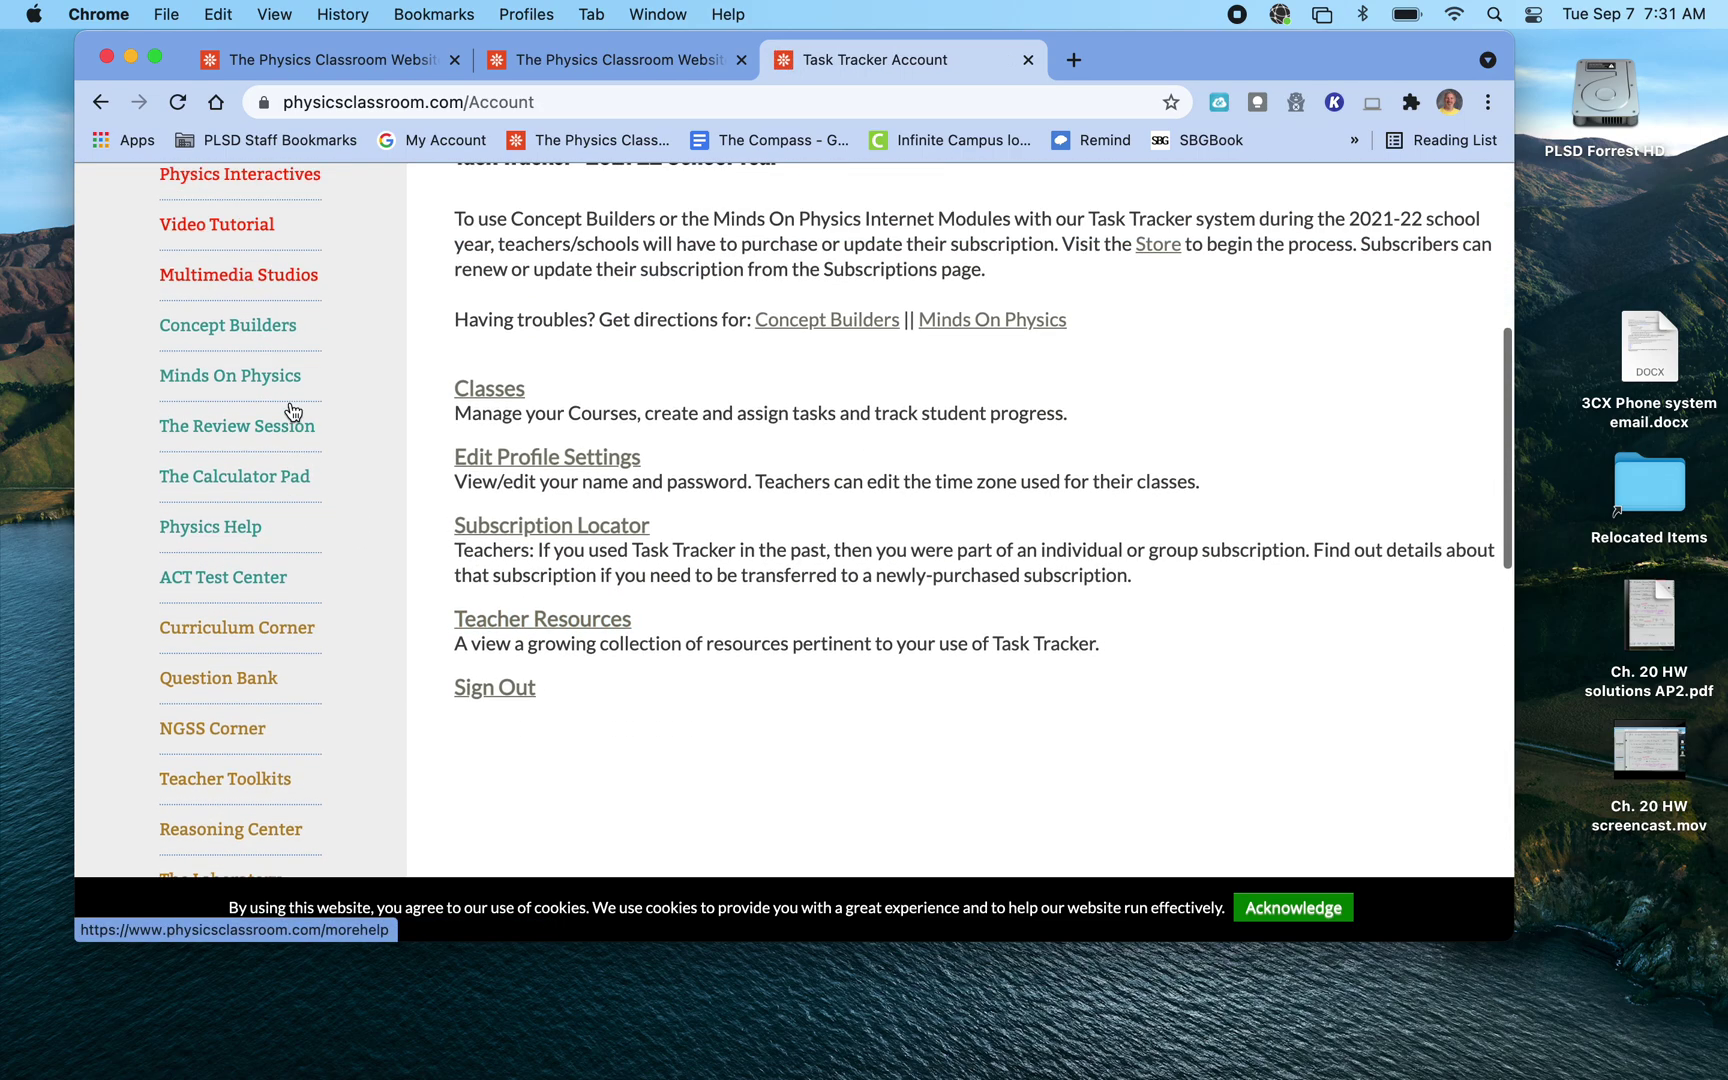
Navigate through Concept Builders to Chemistry, then launch and start Classification of Matter
{"action": "left_click", "coordinate": [255, 366]}
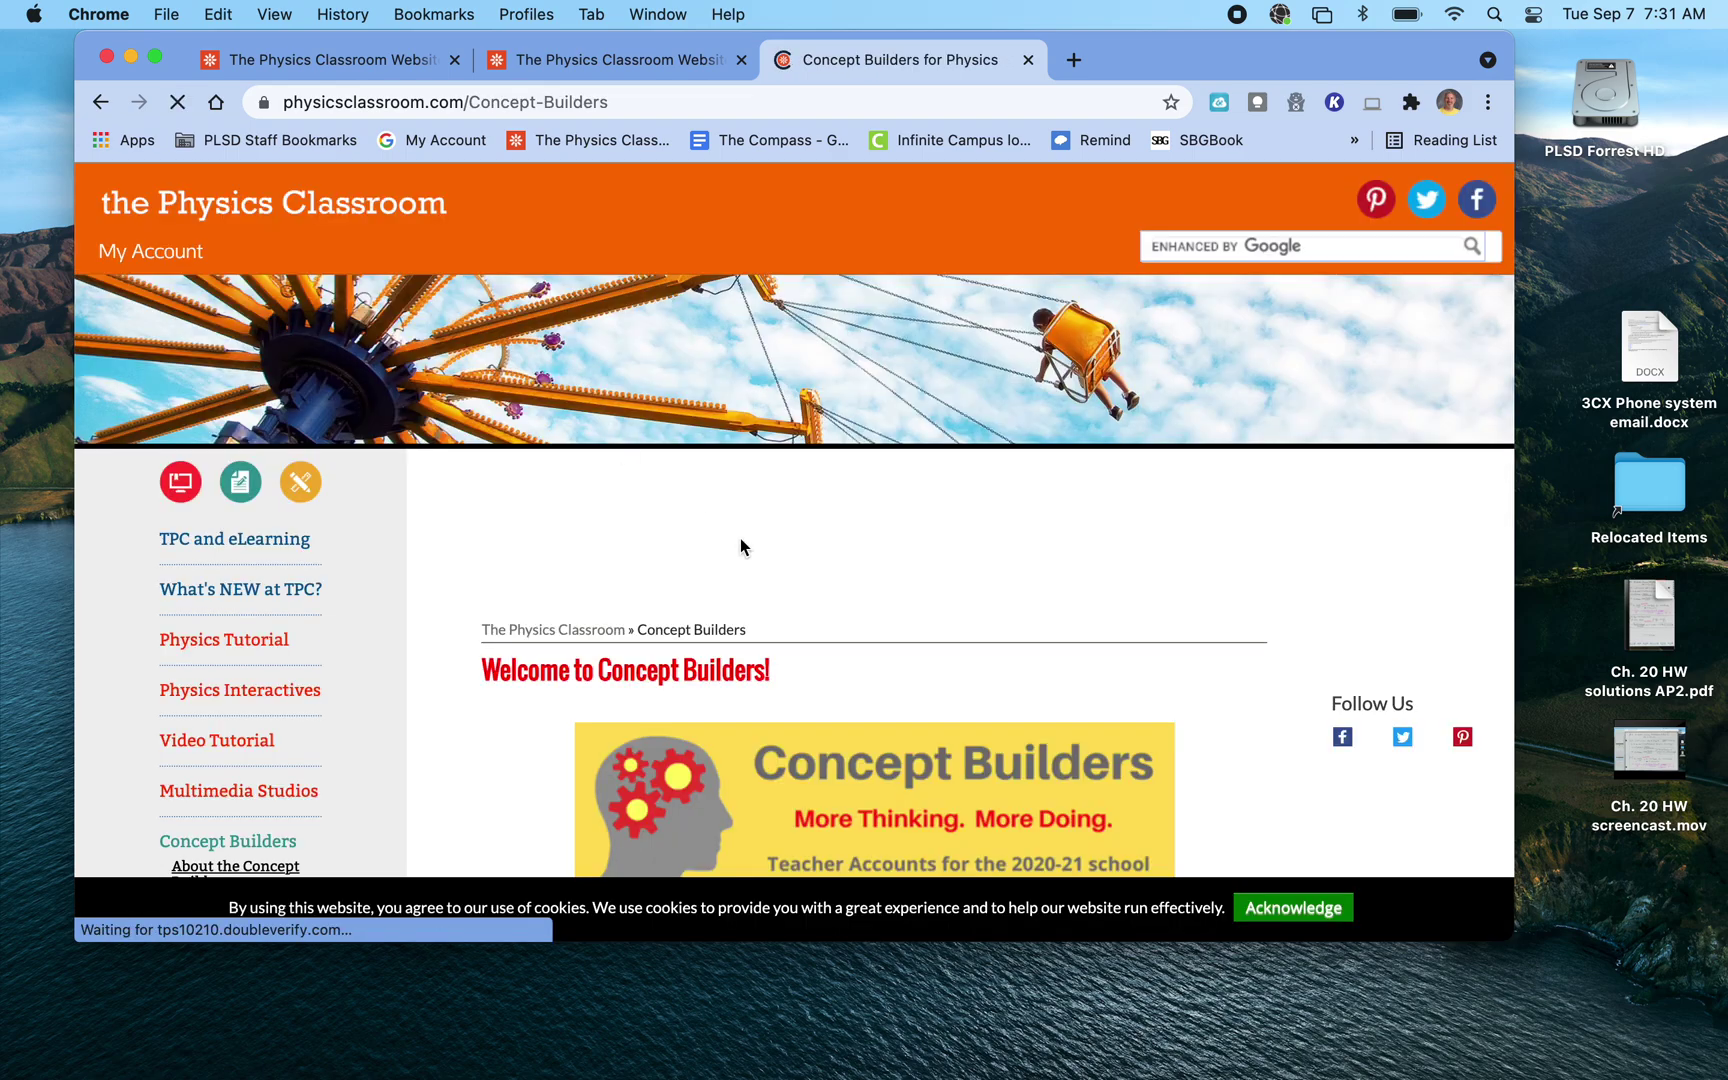
{"action": "scroll", "coordinate": [829, 628], "scroll_direction": "down", "scroll_amount": 15}
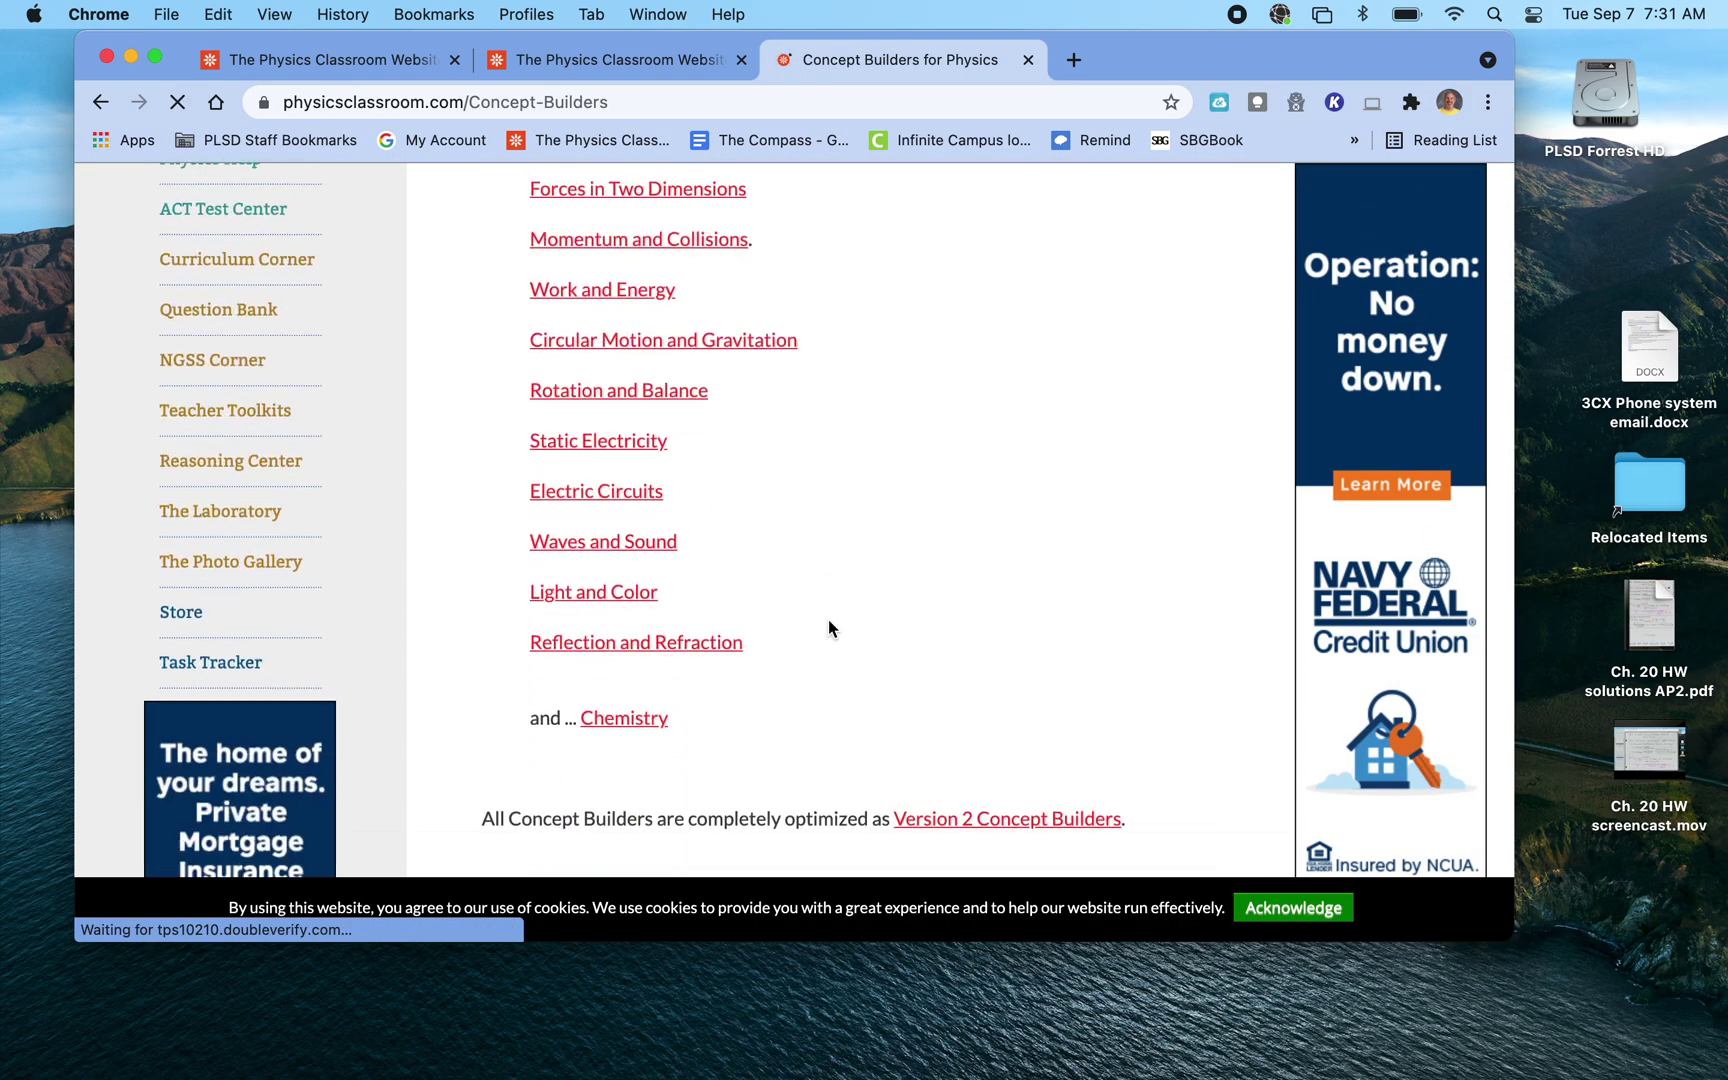
{"action": "left_click", "coordinate": [636, 532]}
{"action": "scroll", "coordinate": [637, 535], "scroll_direction": "down", "scroll_amount": 7}
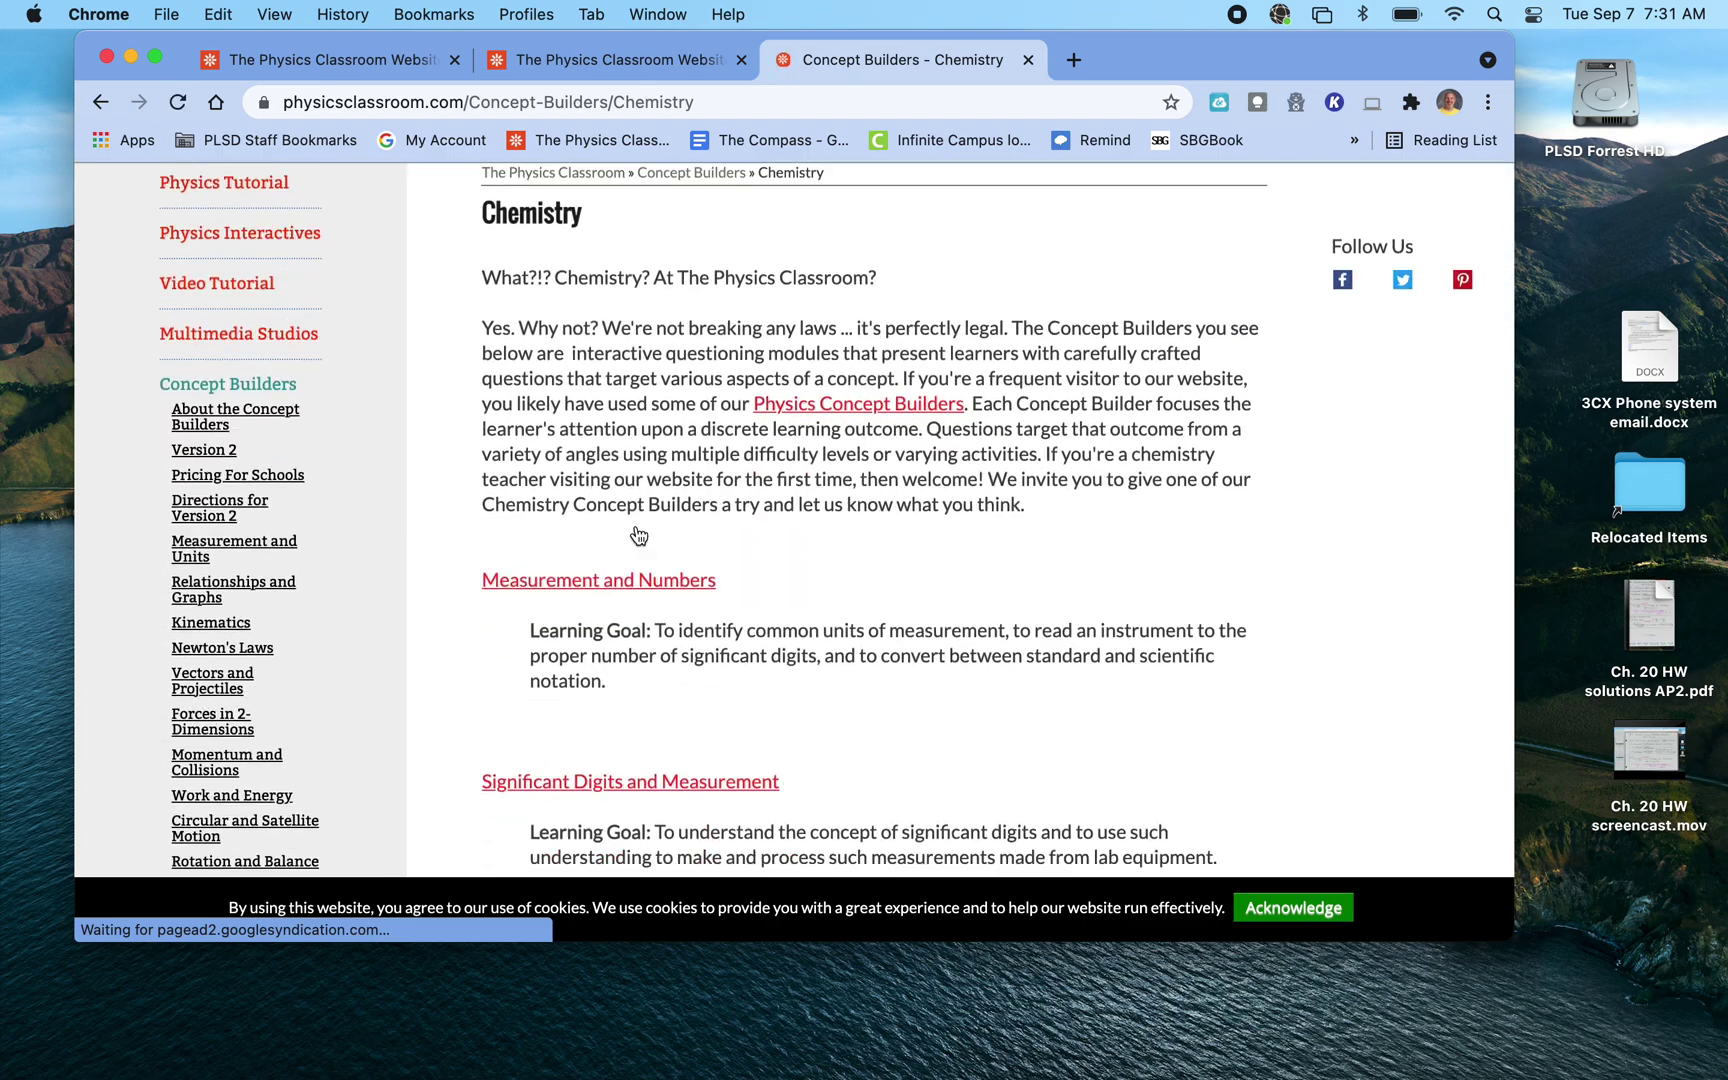
{"action": "scroll", "coordinate": [638, 535], "scroll_direction": "down", "scroll_amount": 10}
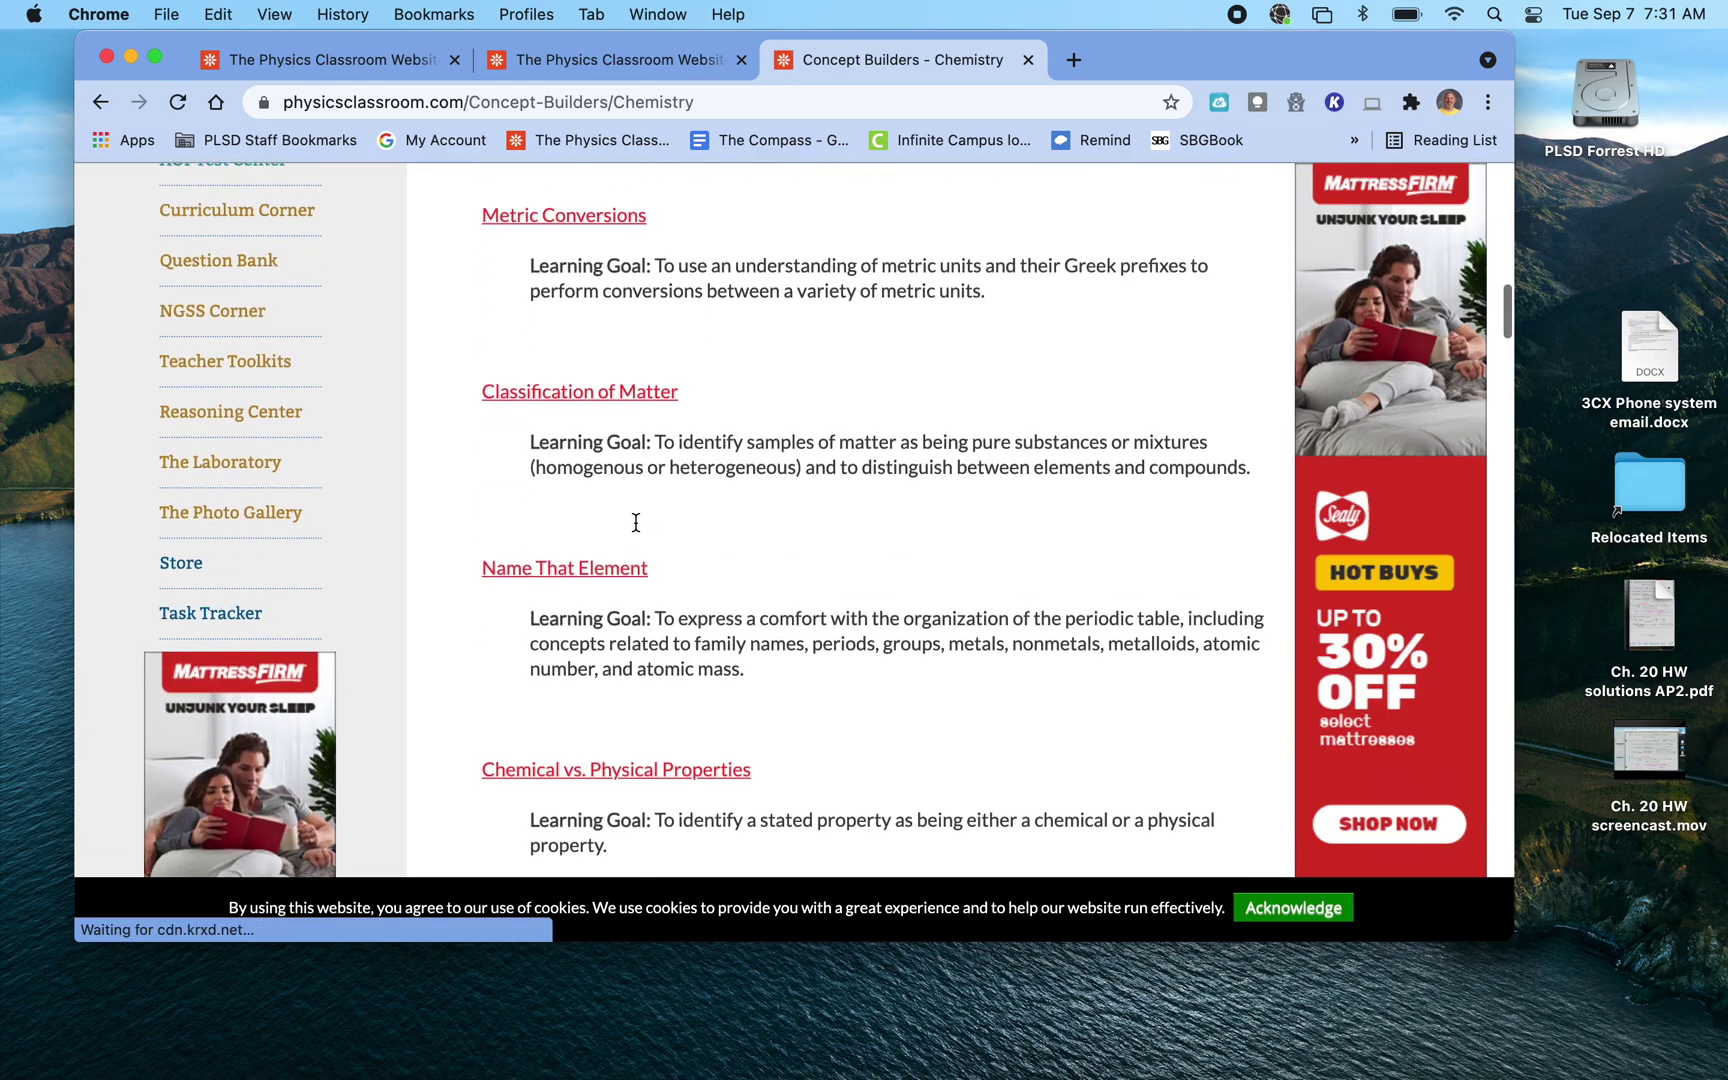
{"action": "left_click", "coordinate": [615, 368]}
{"action": "scroll", "coordinate": [664, 423], "scroll_direction": "down", "scroll_amount": 6}
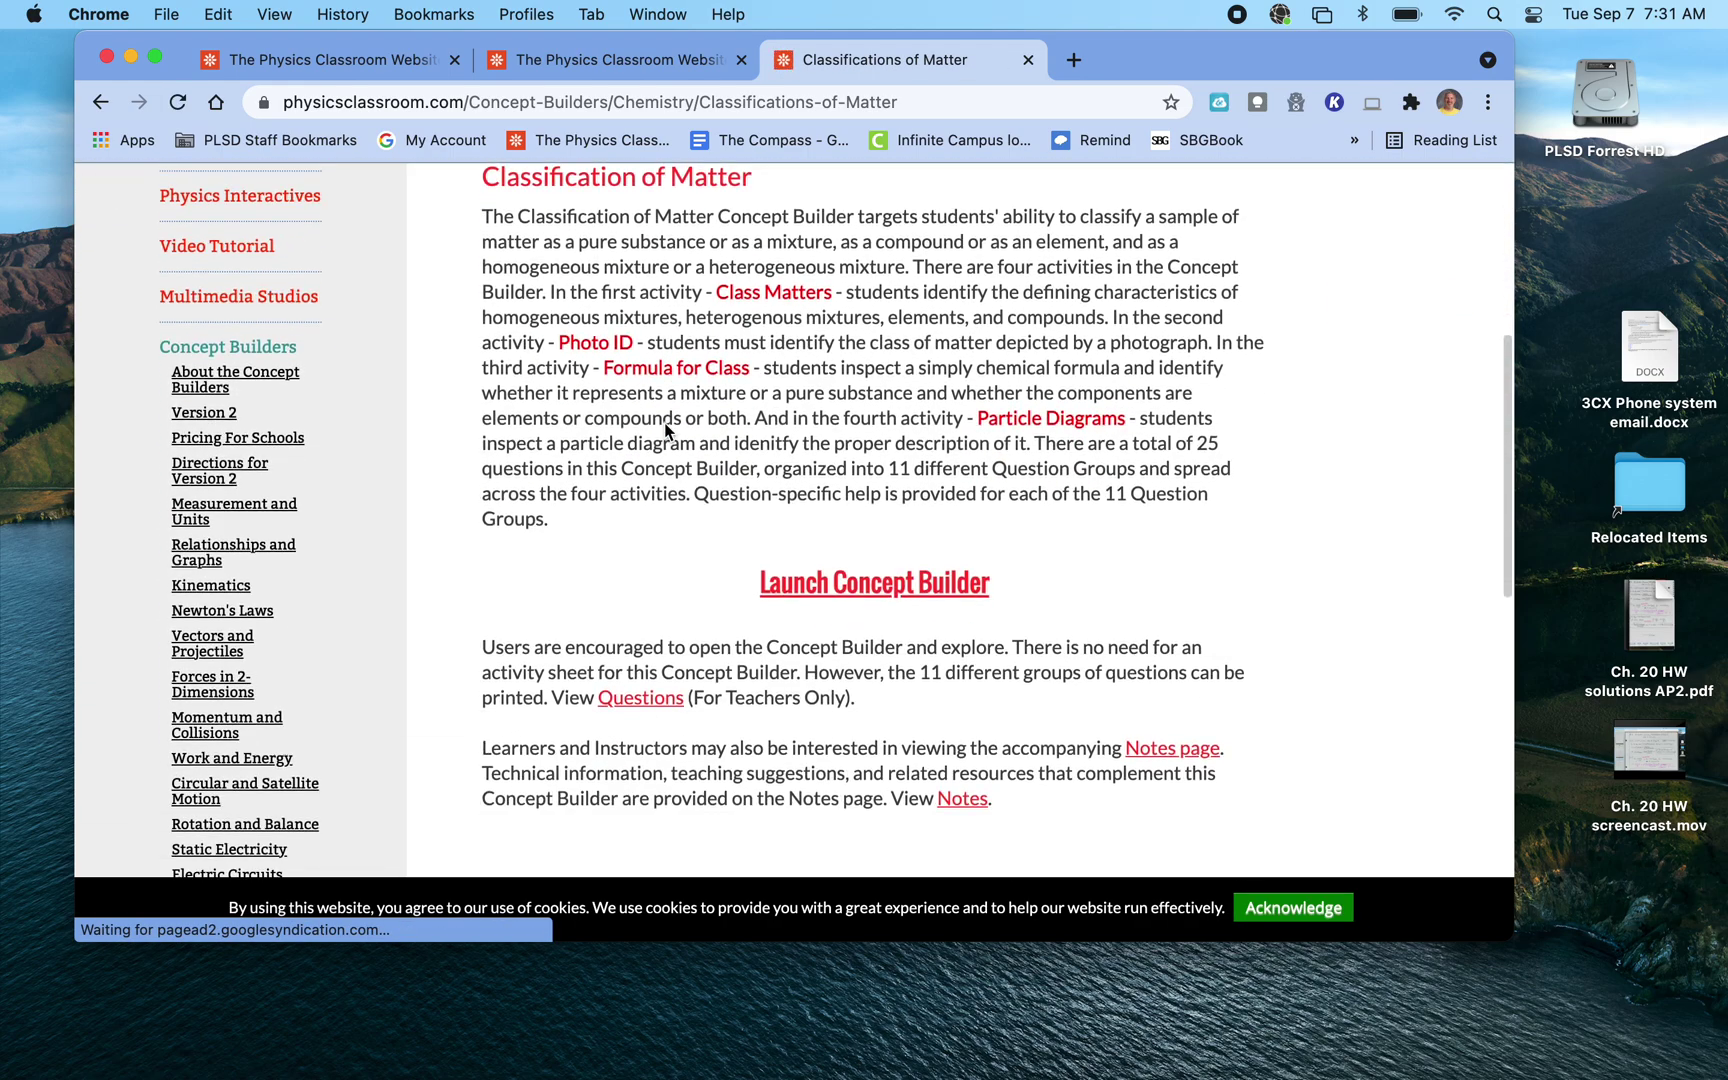
{"action": "left_click", "coordinate": [918, 446]}
{"action": "scroll", "coordinate": [856, 555], "scroll_direction": "down", "scroll_amount": 8}
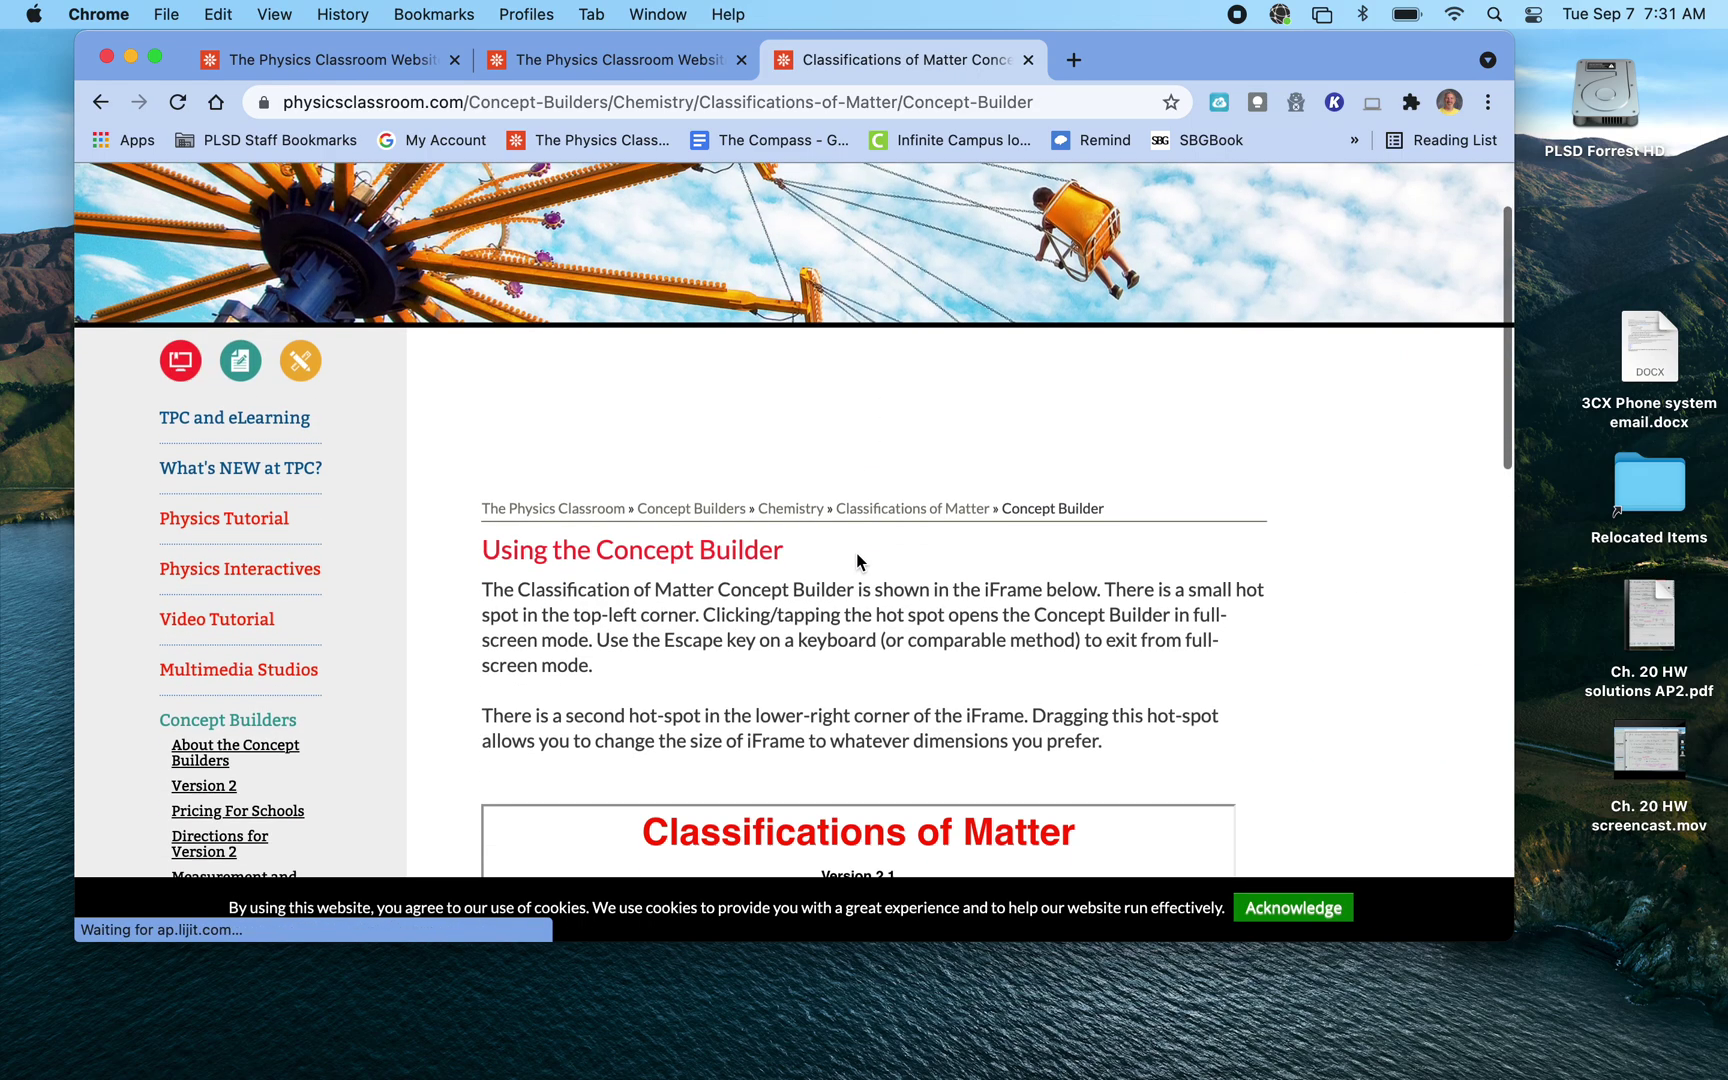
{"action": "scroll", "coordinate": [856, 562], "scroll_direction": "down", "scroll_amount": 1}
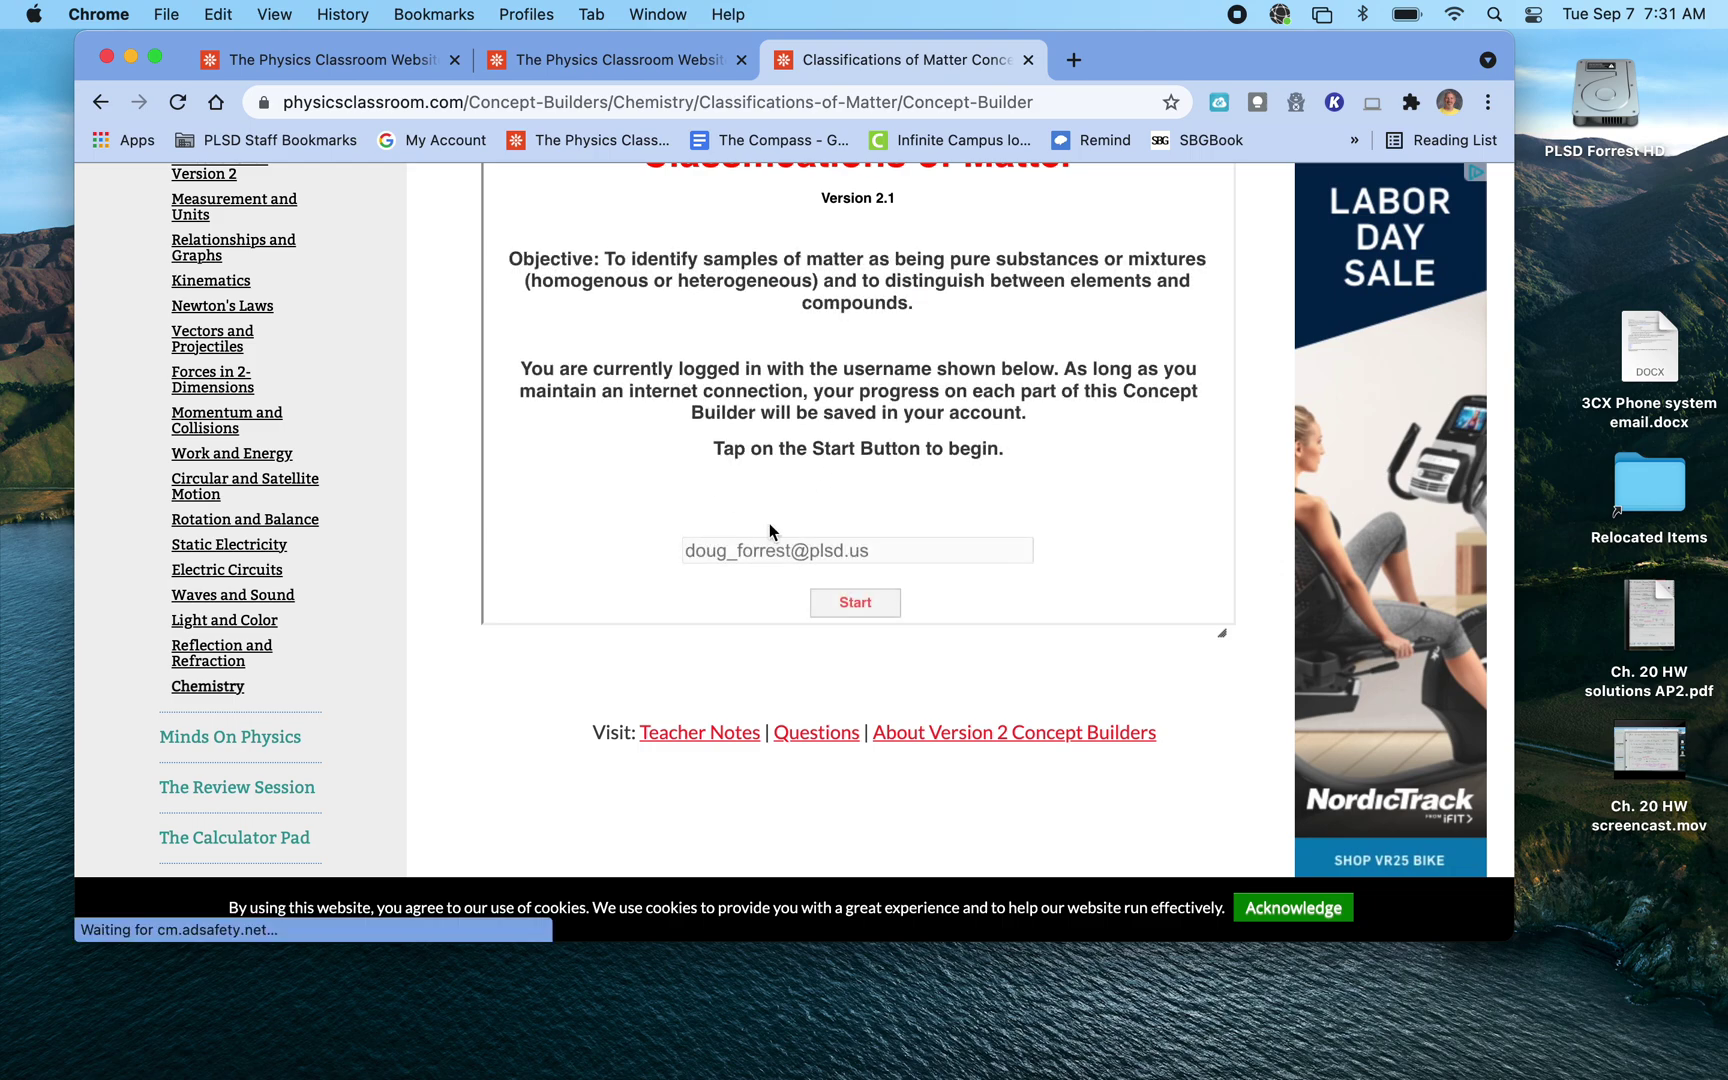
{"action": "left_click", "coordinate": [863, 601]}
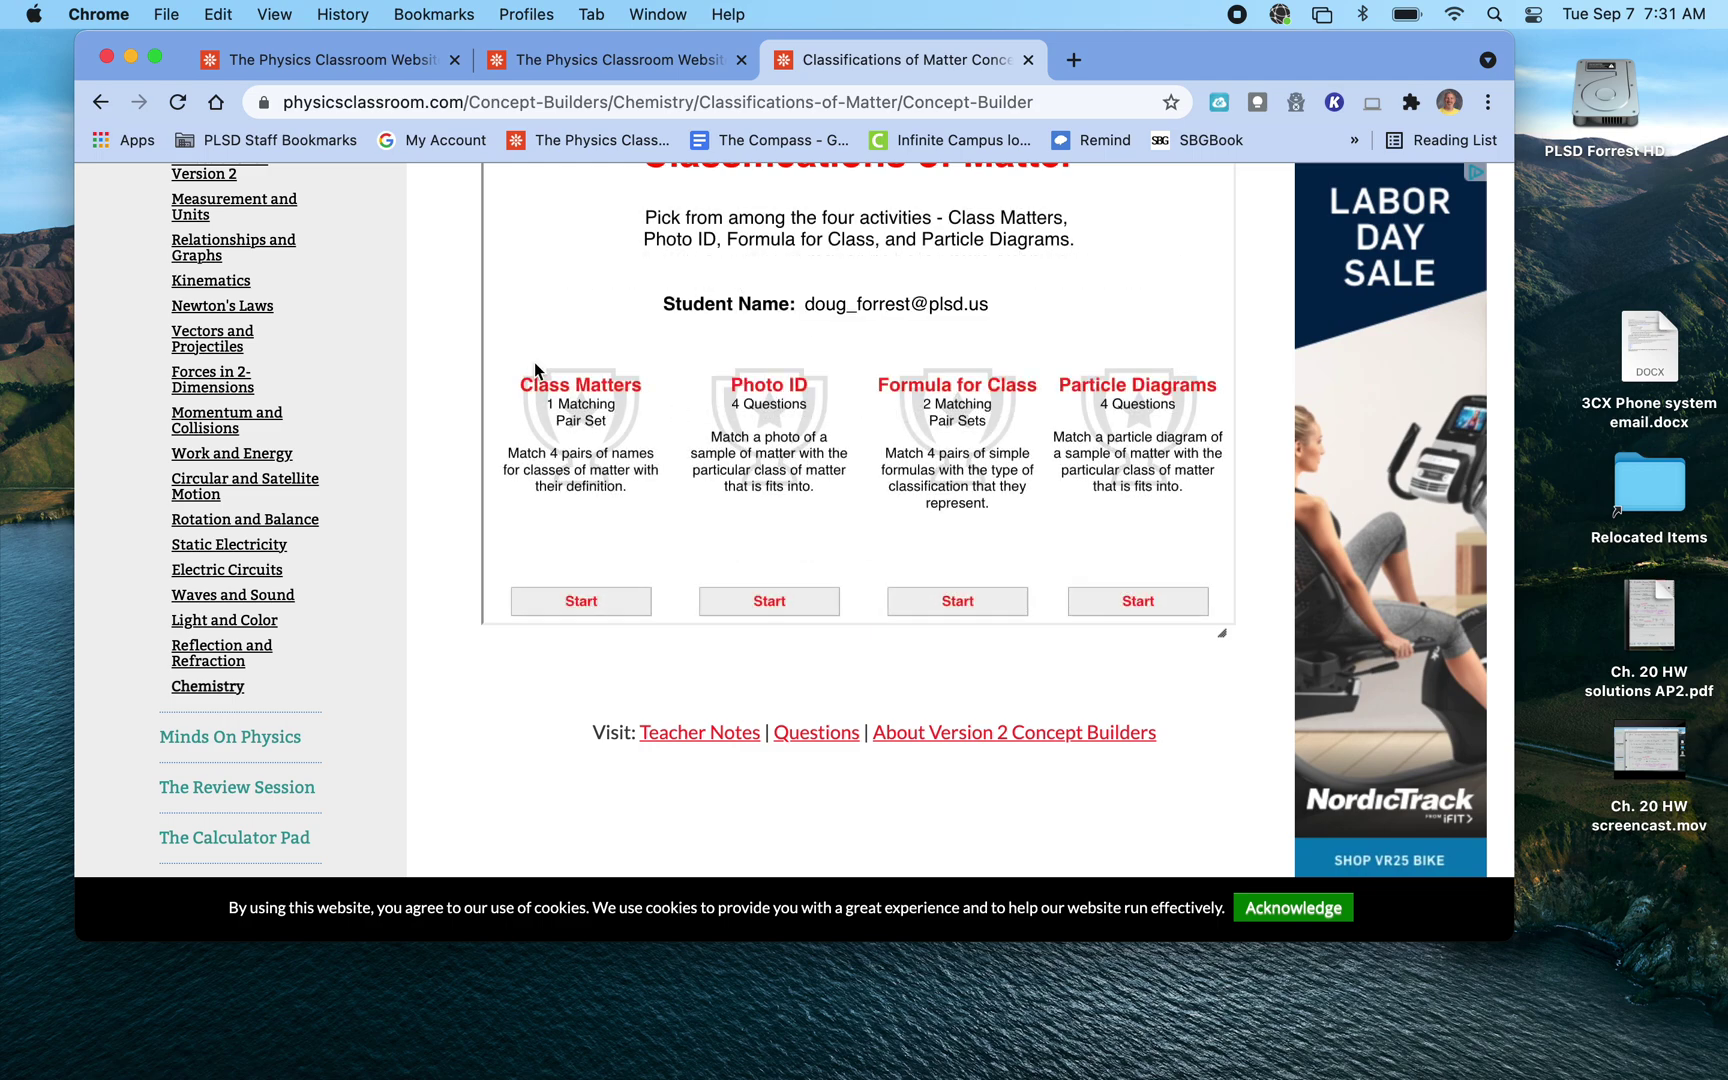
{"action": "scroll", "coordinate": [1090, 430], "scroll_direction": "up", "scroll_amount": 3}
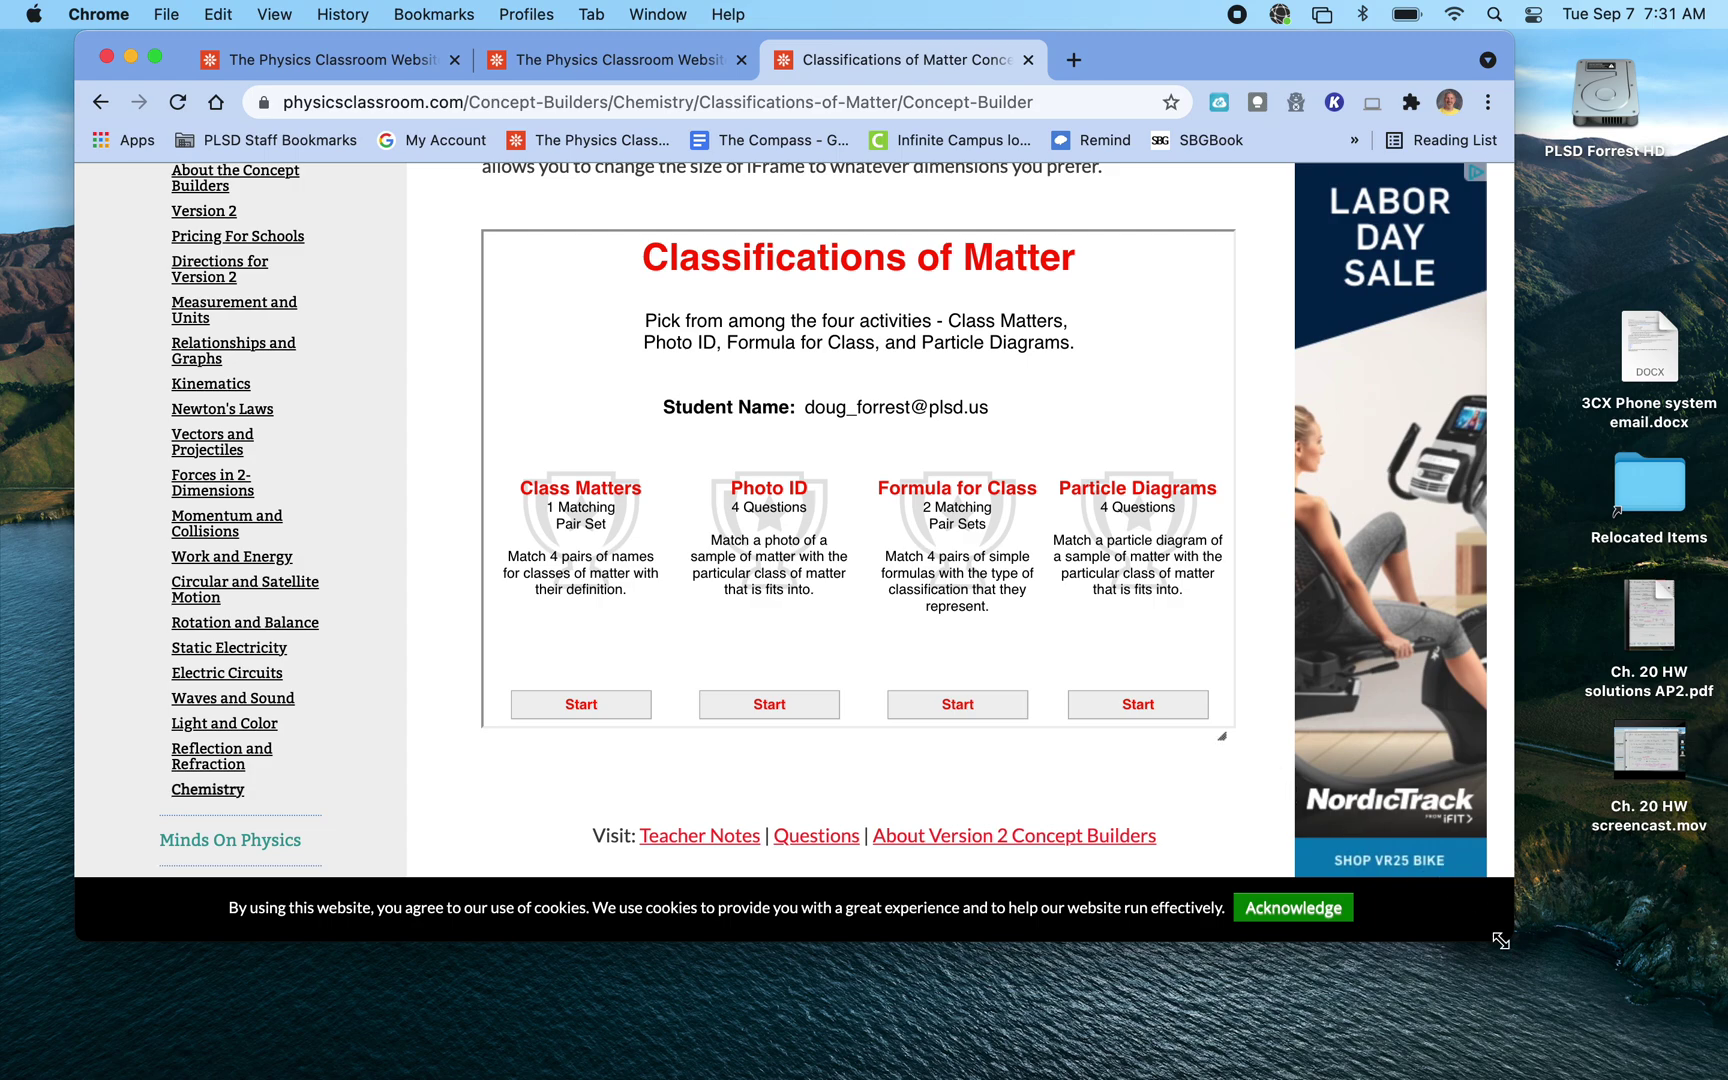
Enlarge the browser window, acknowledge the cookie notice, and start Class Matters
{"action": "left_click_drag", "start_coordinate": [1500, 947], "coordinate": [1601, 1020]}
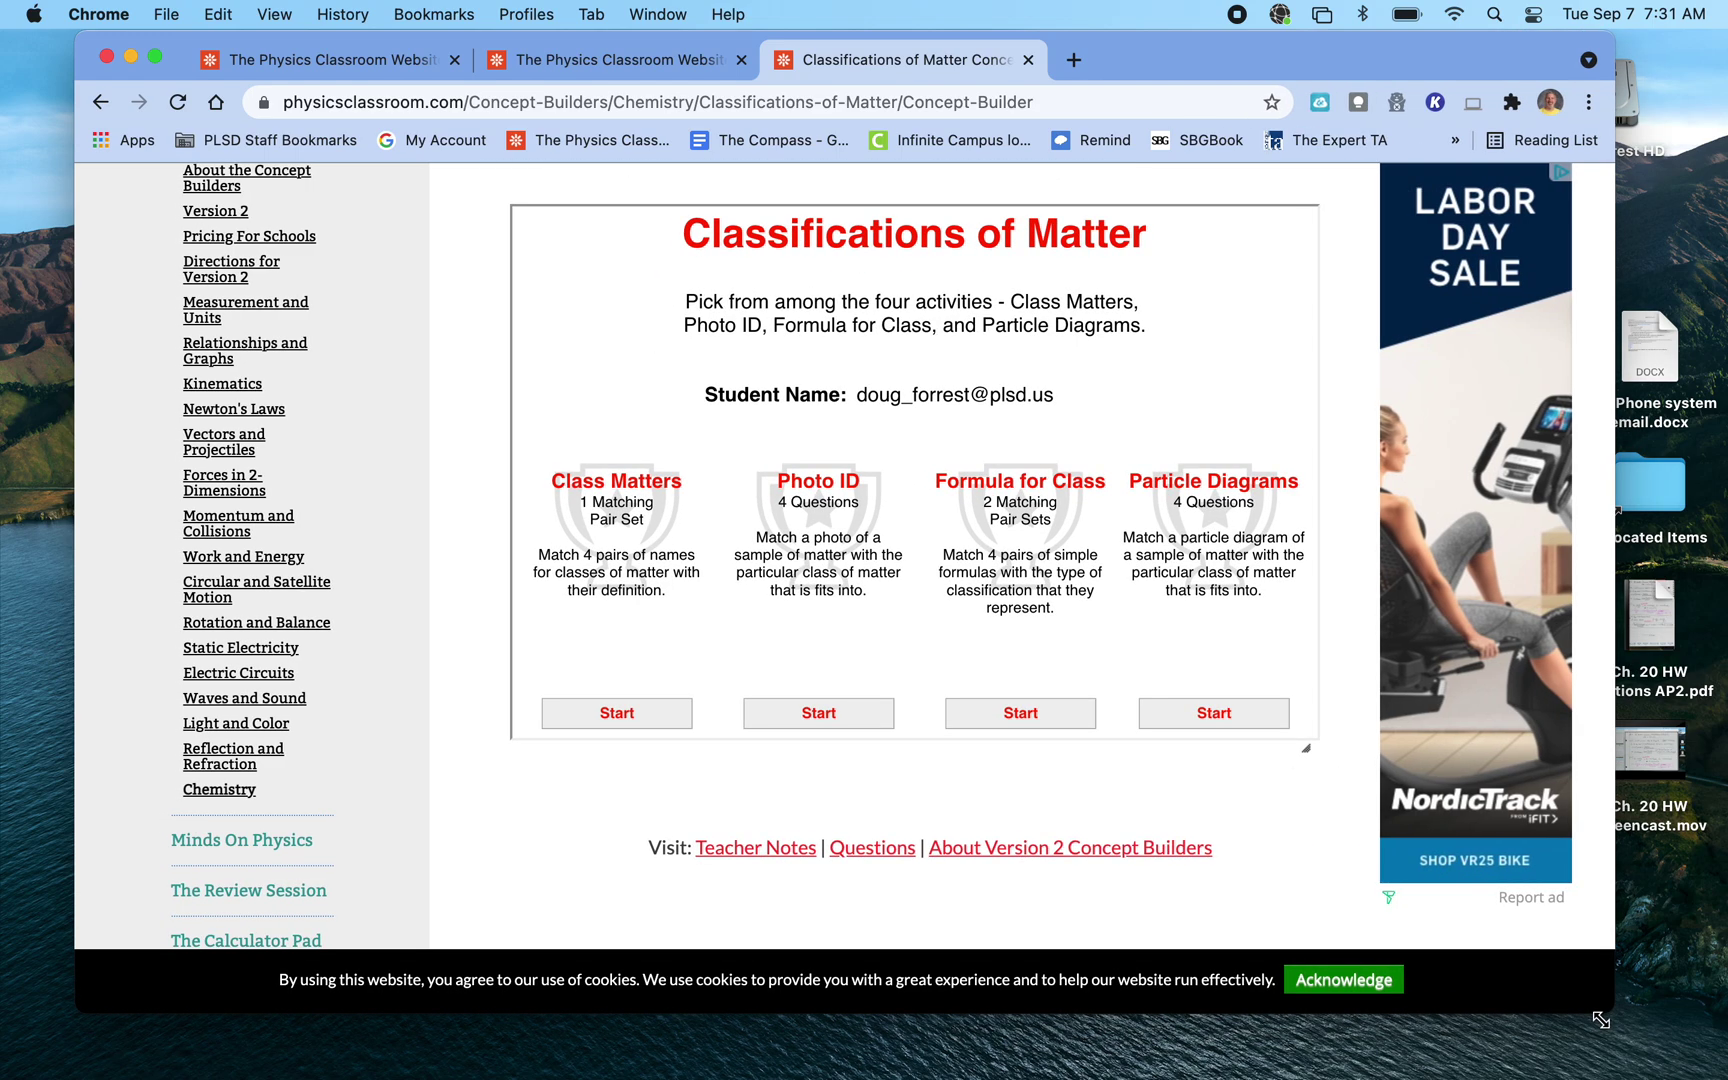
{"action": "left_click", "coordinate": [1380, 990]}
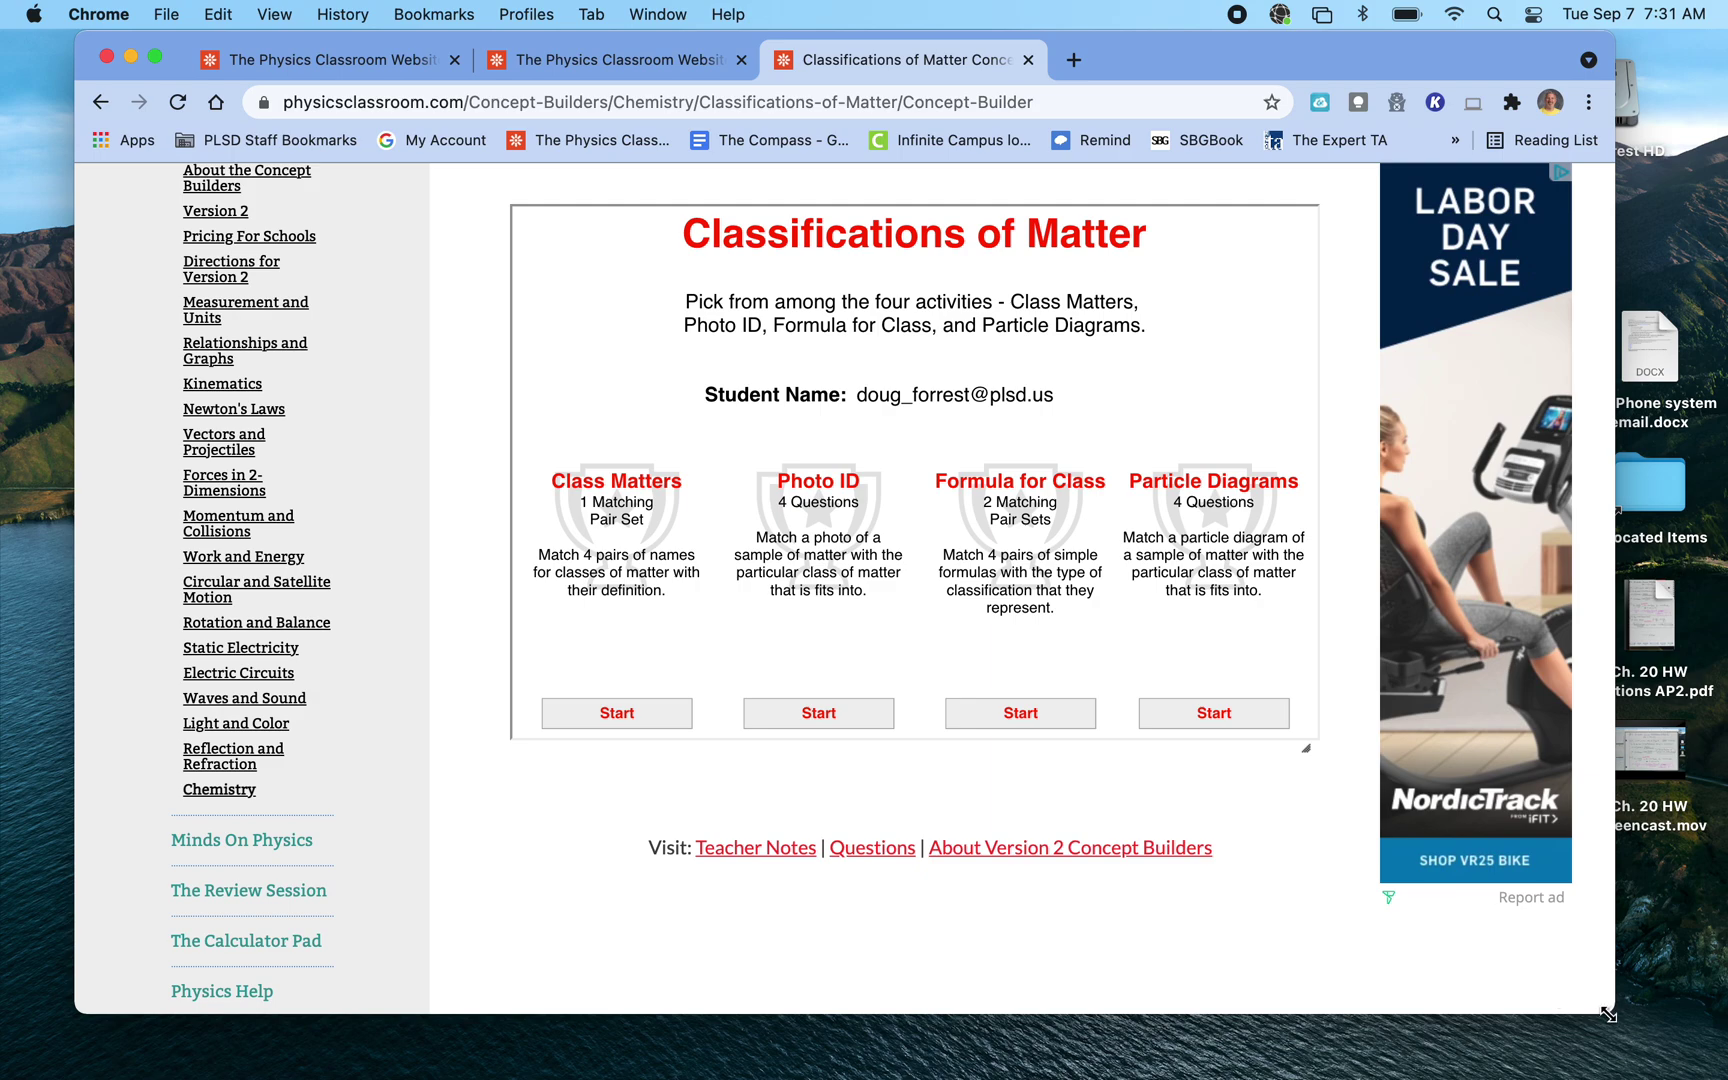
{"action": "left_click_drag", "start_coordinate": [1607, 1014], "coordinate": [1659, 1062]}
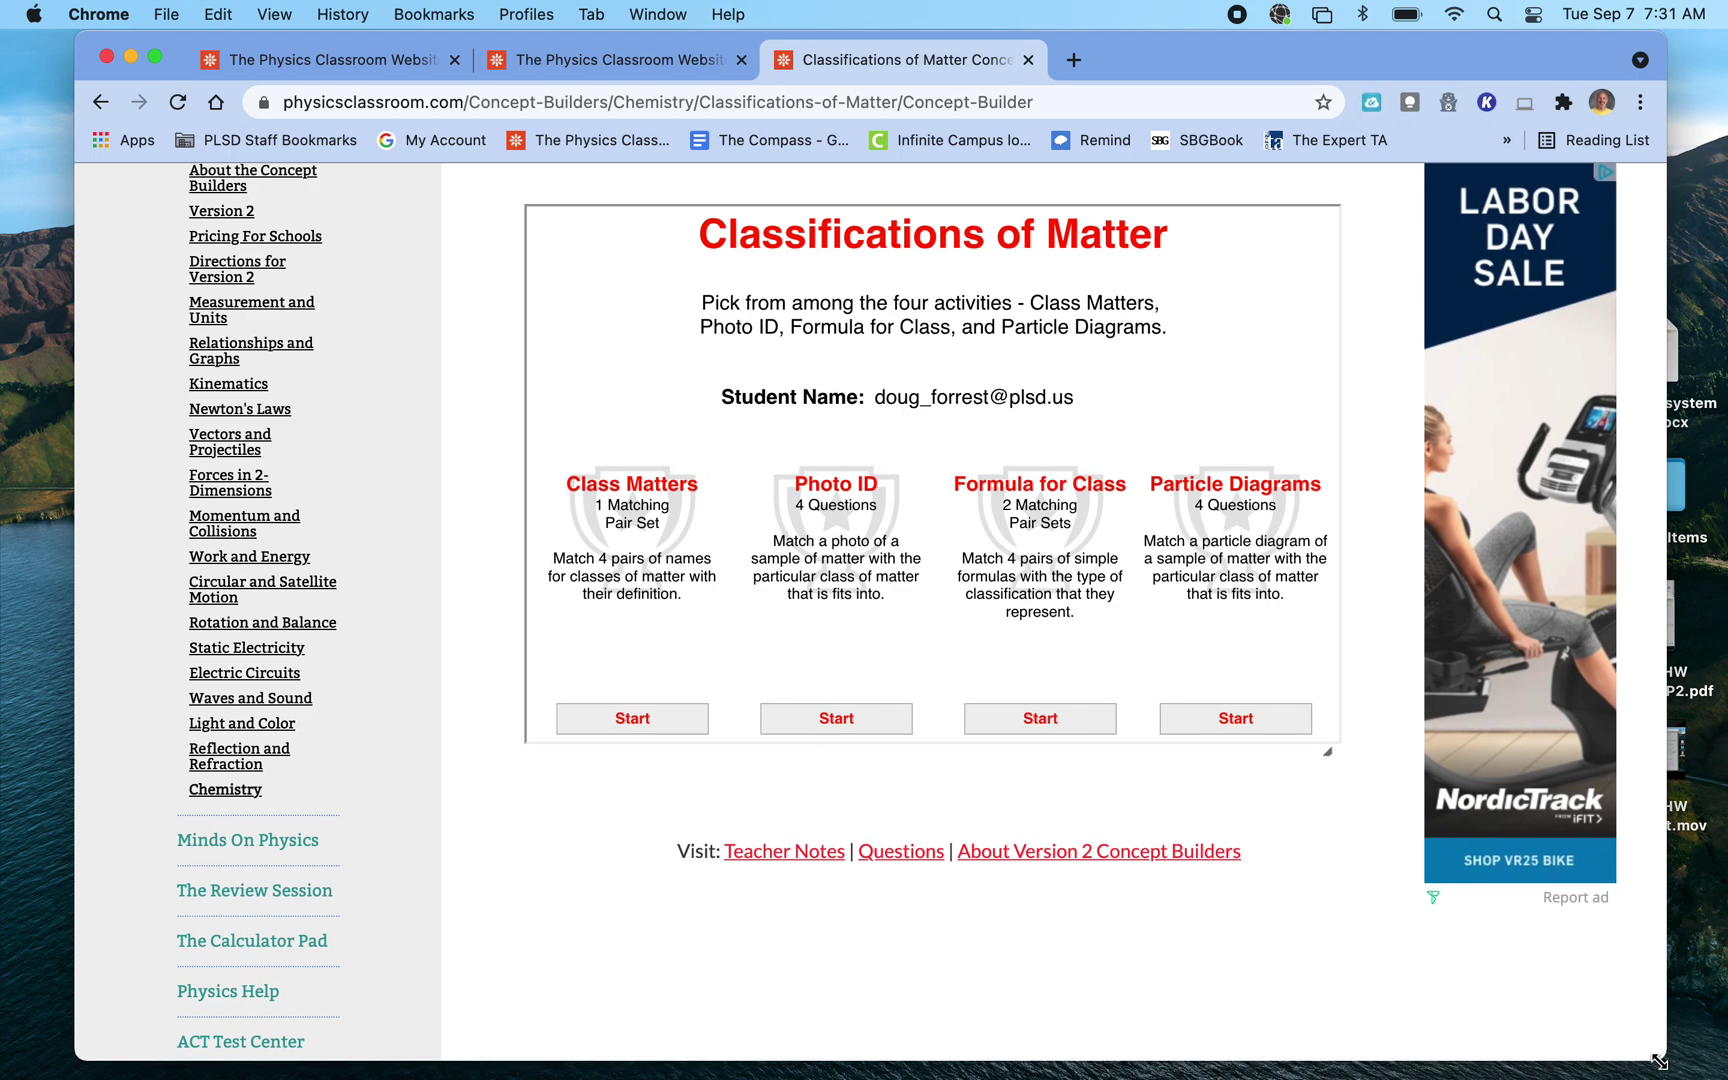
{"action": "left_click", "coordinate": [660, 724]}
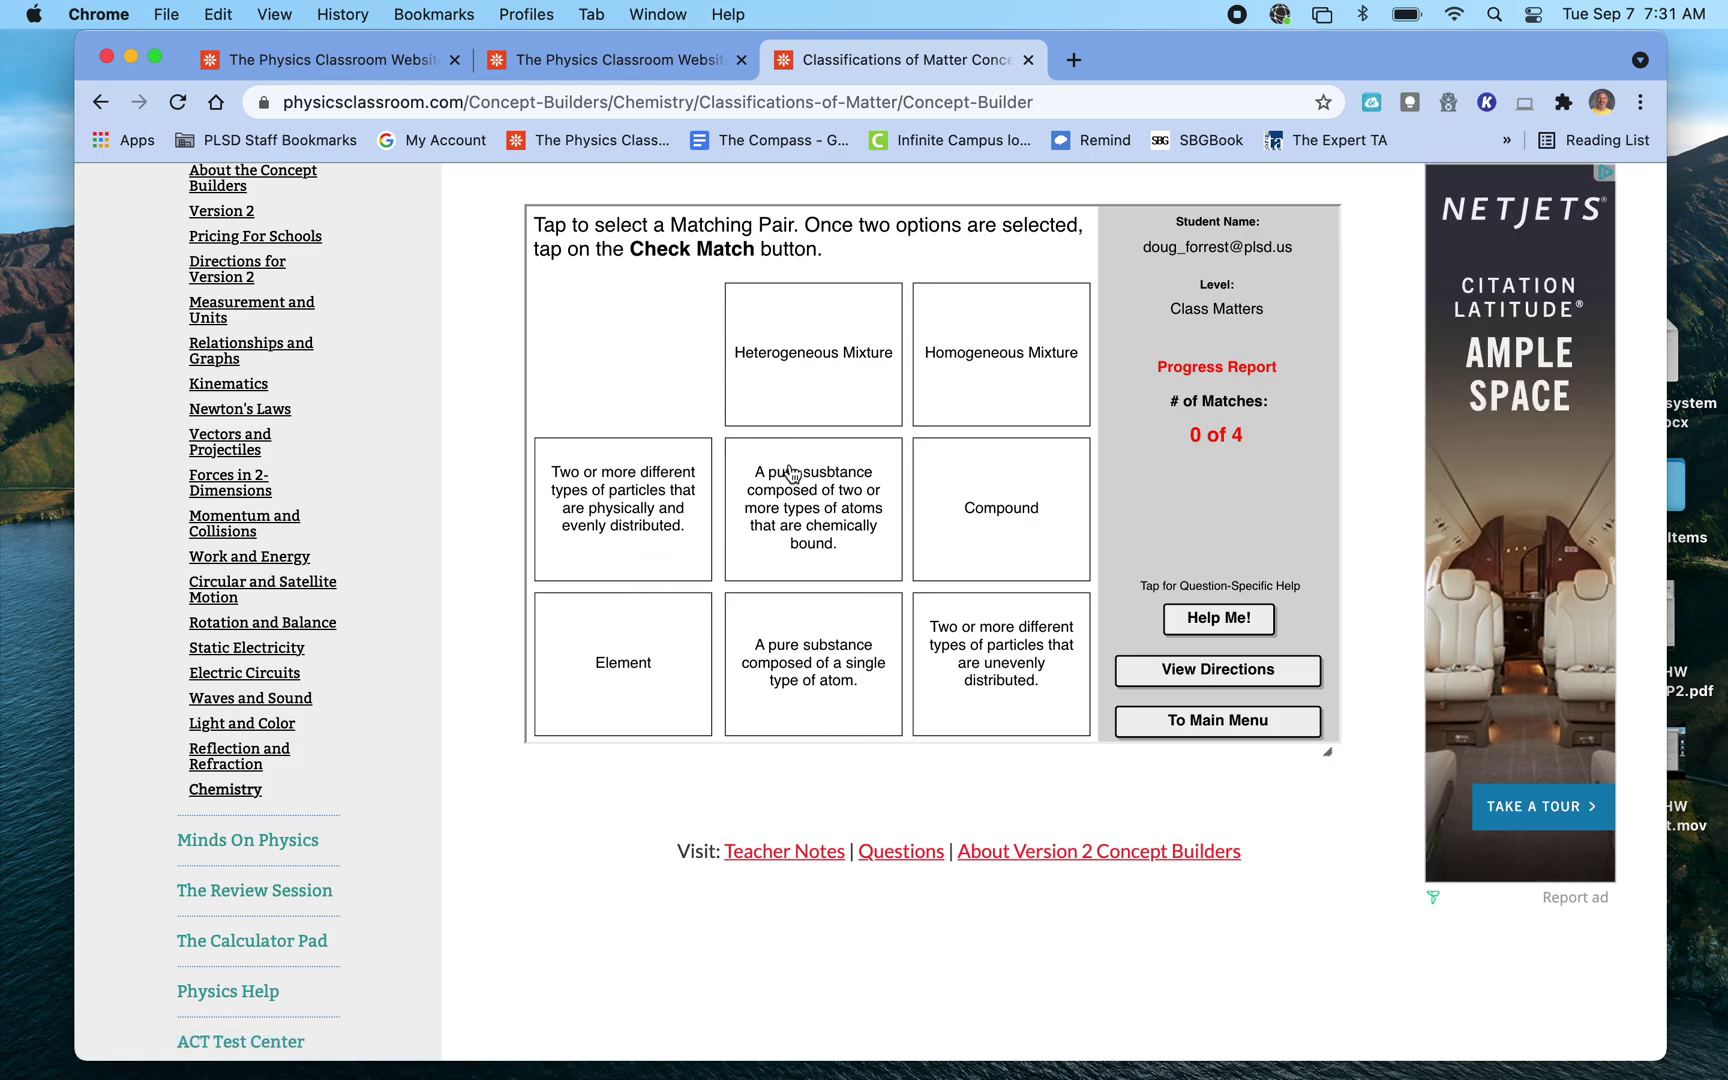
Match Homogeneous Mixture to the evenly distributed particles definition, then mis-pair Heterogeneous Mixture with Compound
{"action": "left_click", "coordinate": [951, 384]}
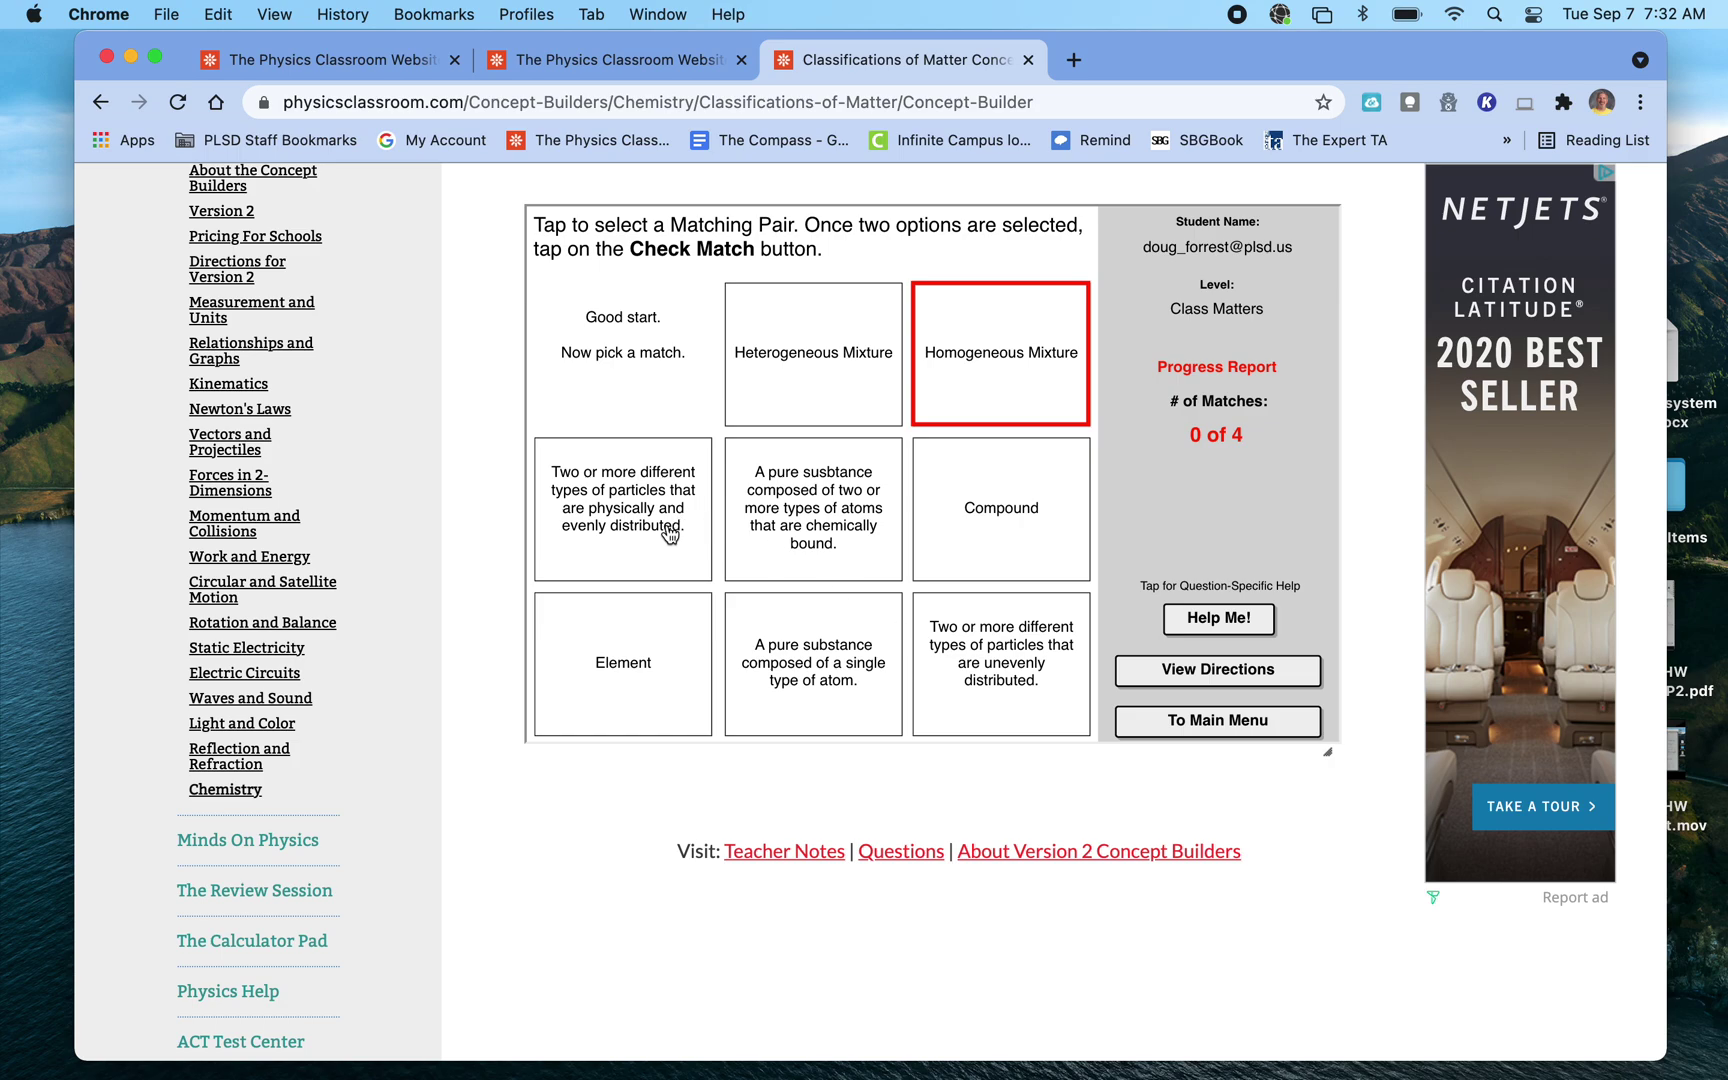
{"action": "left_click", "coordinate": [605, 525]}
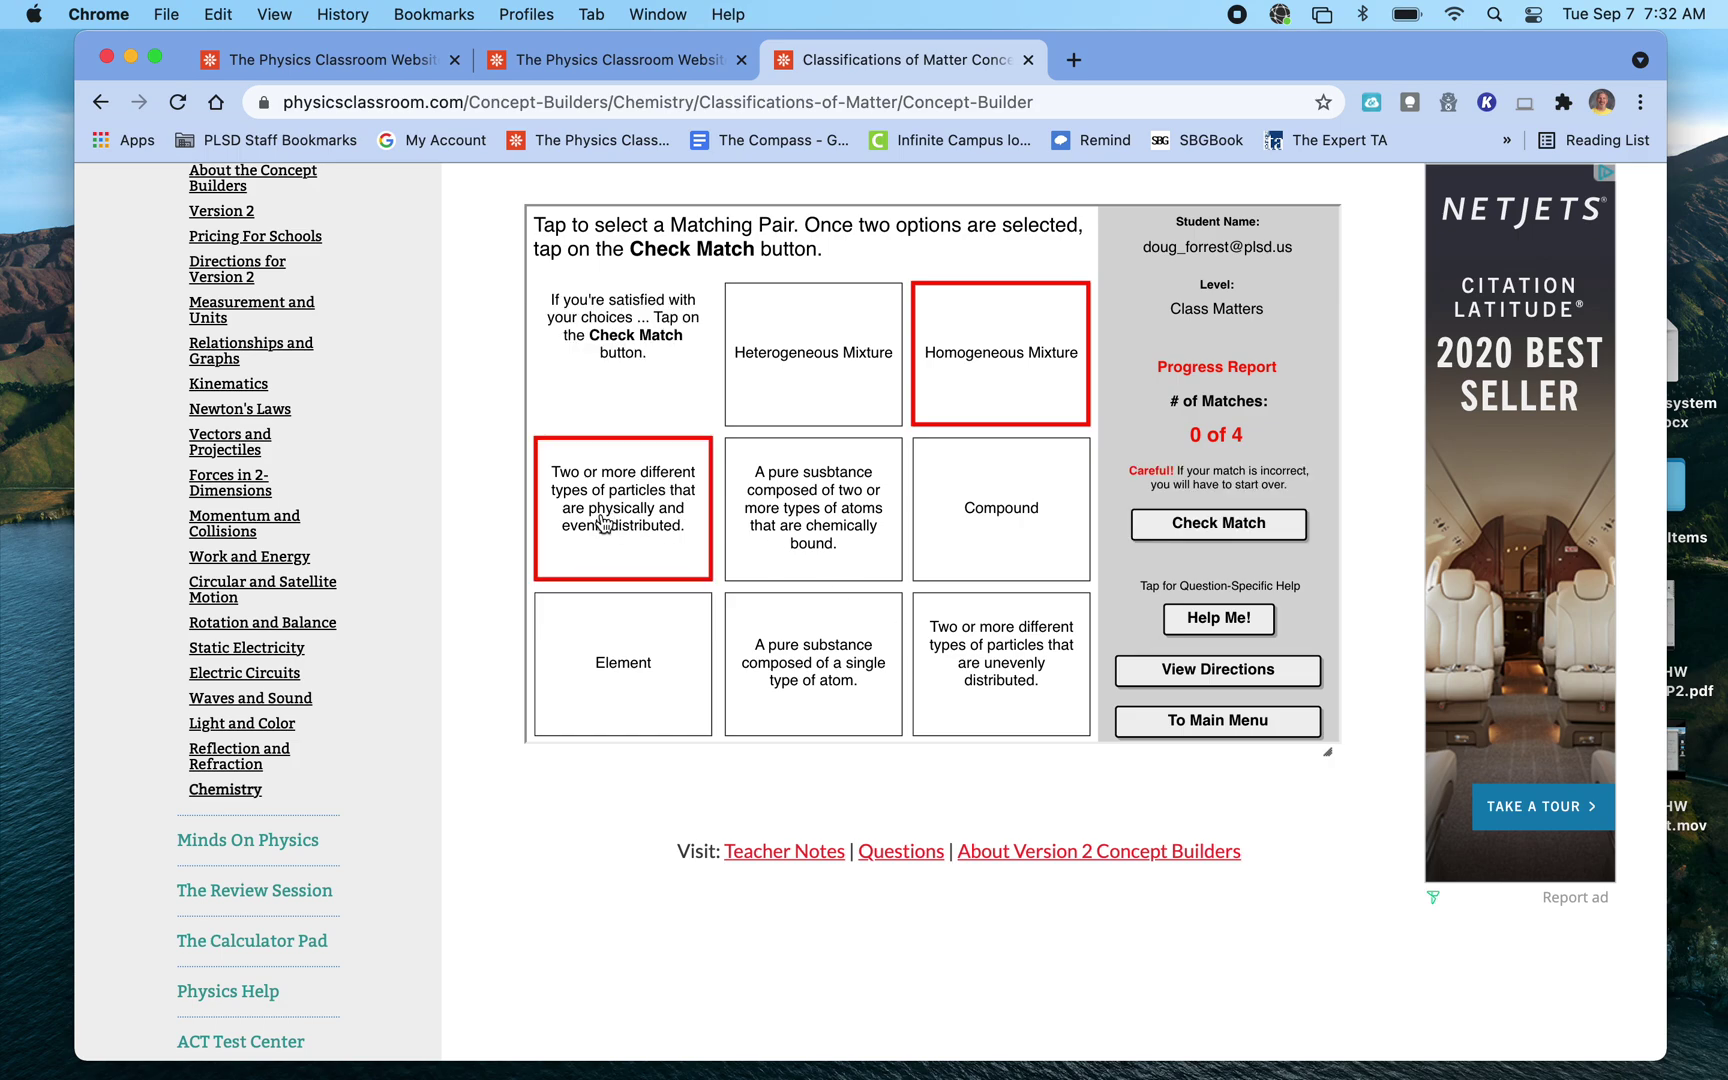
{"action": "left_click", "coordinate": [1154, 530]}
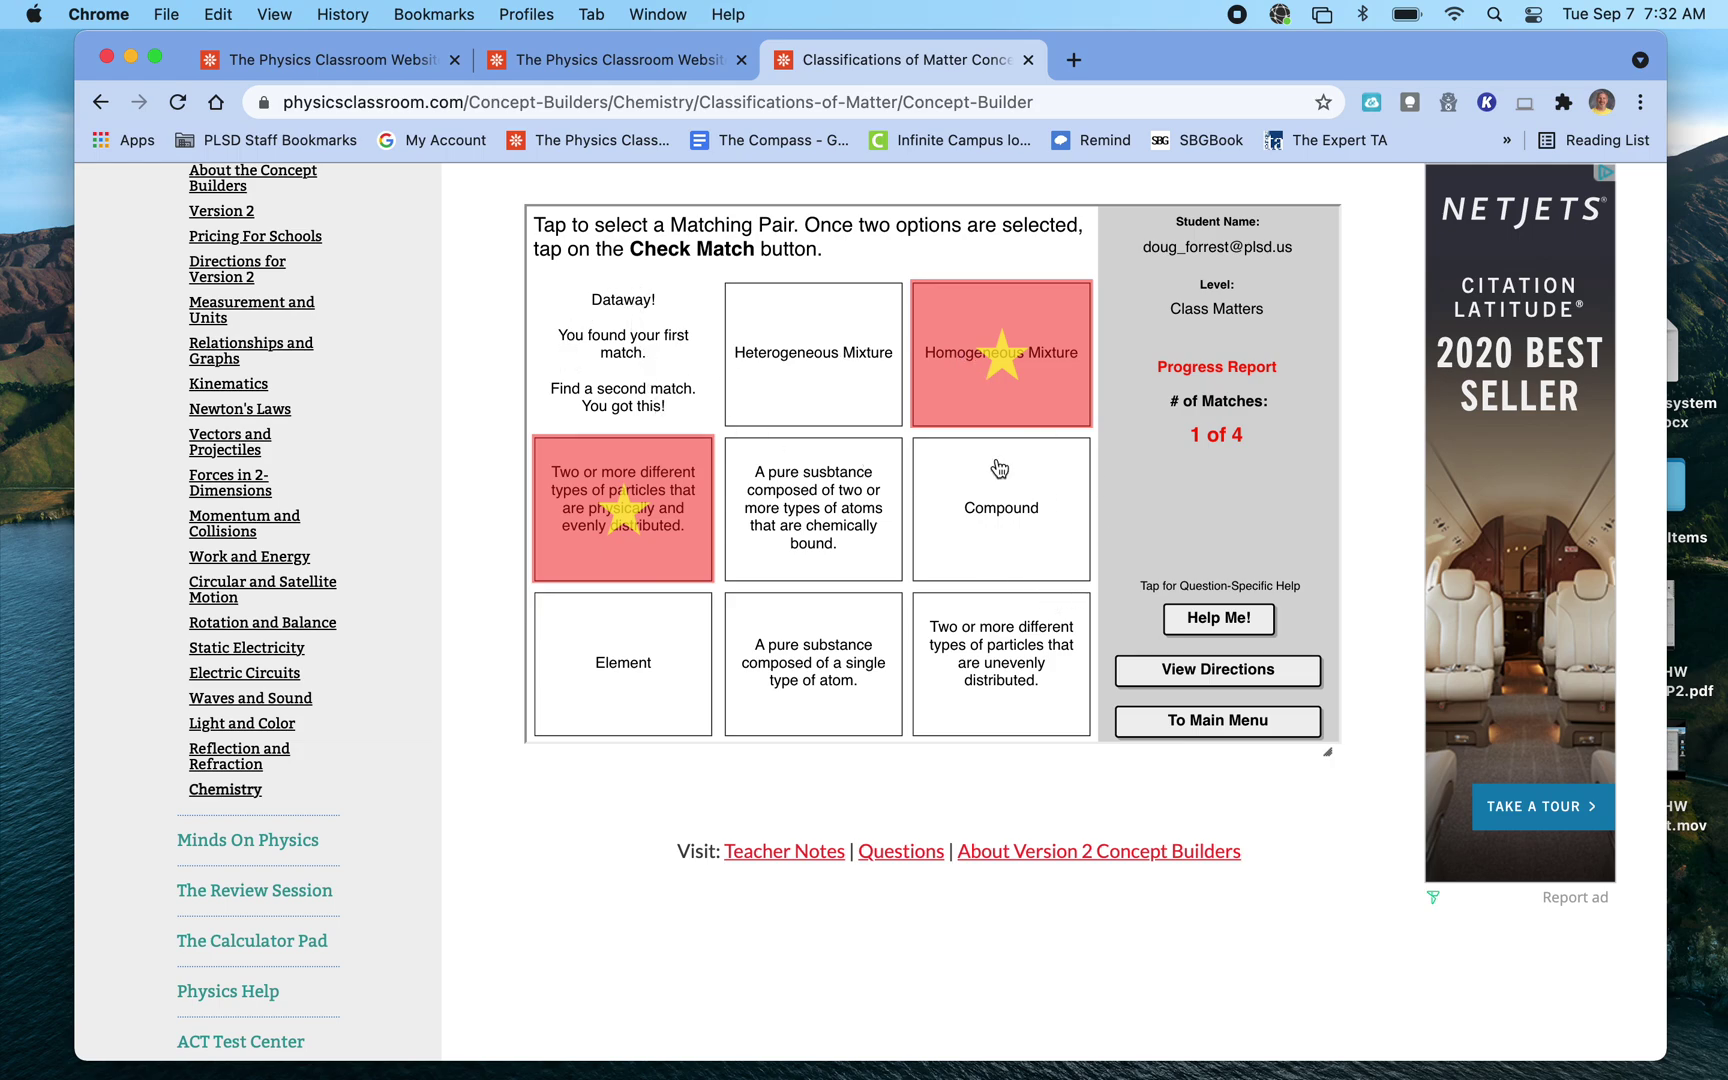
{"action": "left_click", "coordinate": [857, 390]}
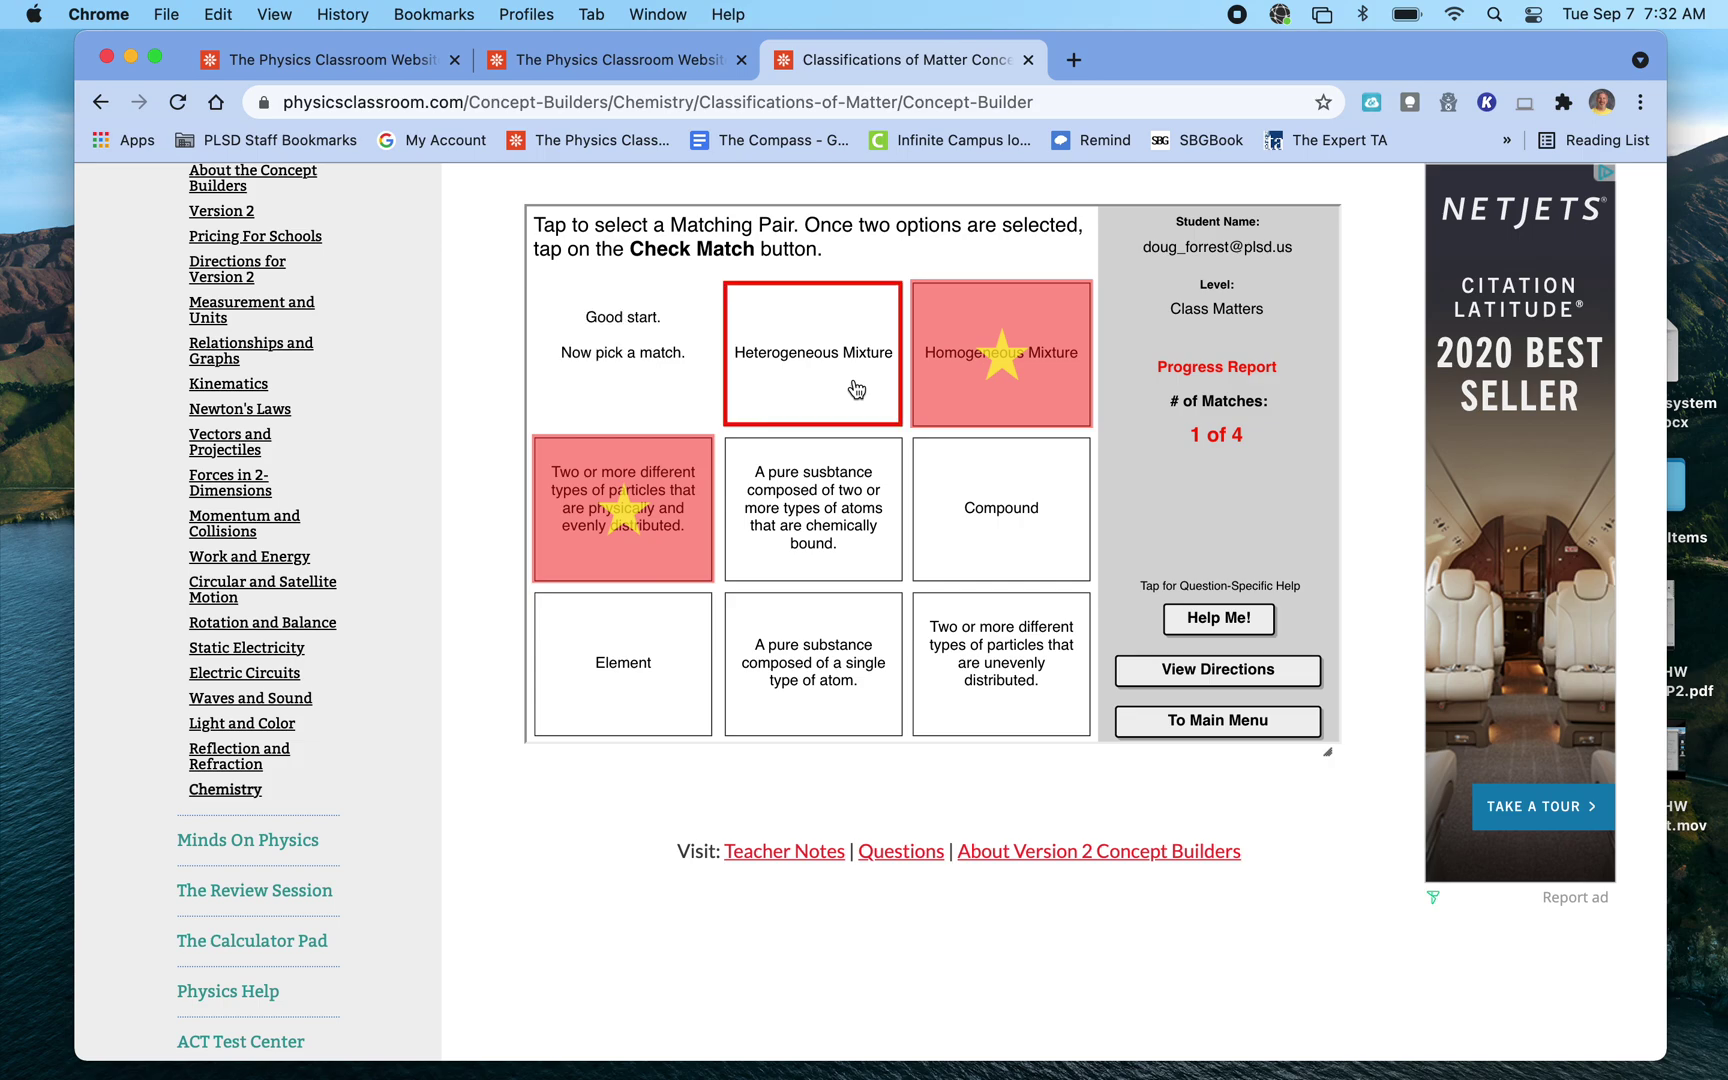
{"action": "left_click", "coordinate": [976, 526]}
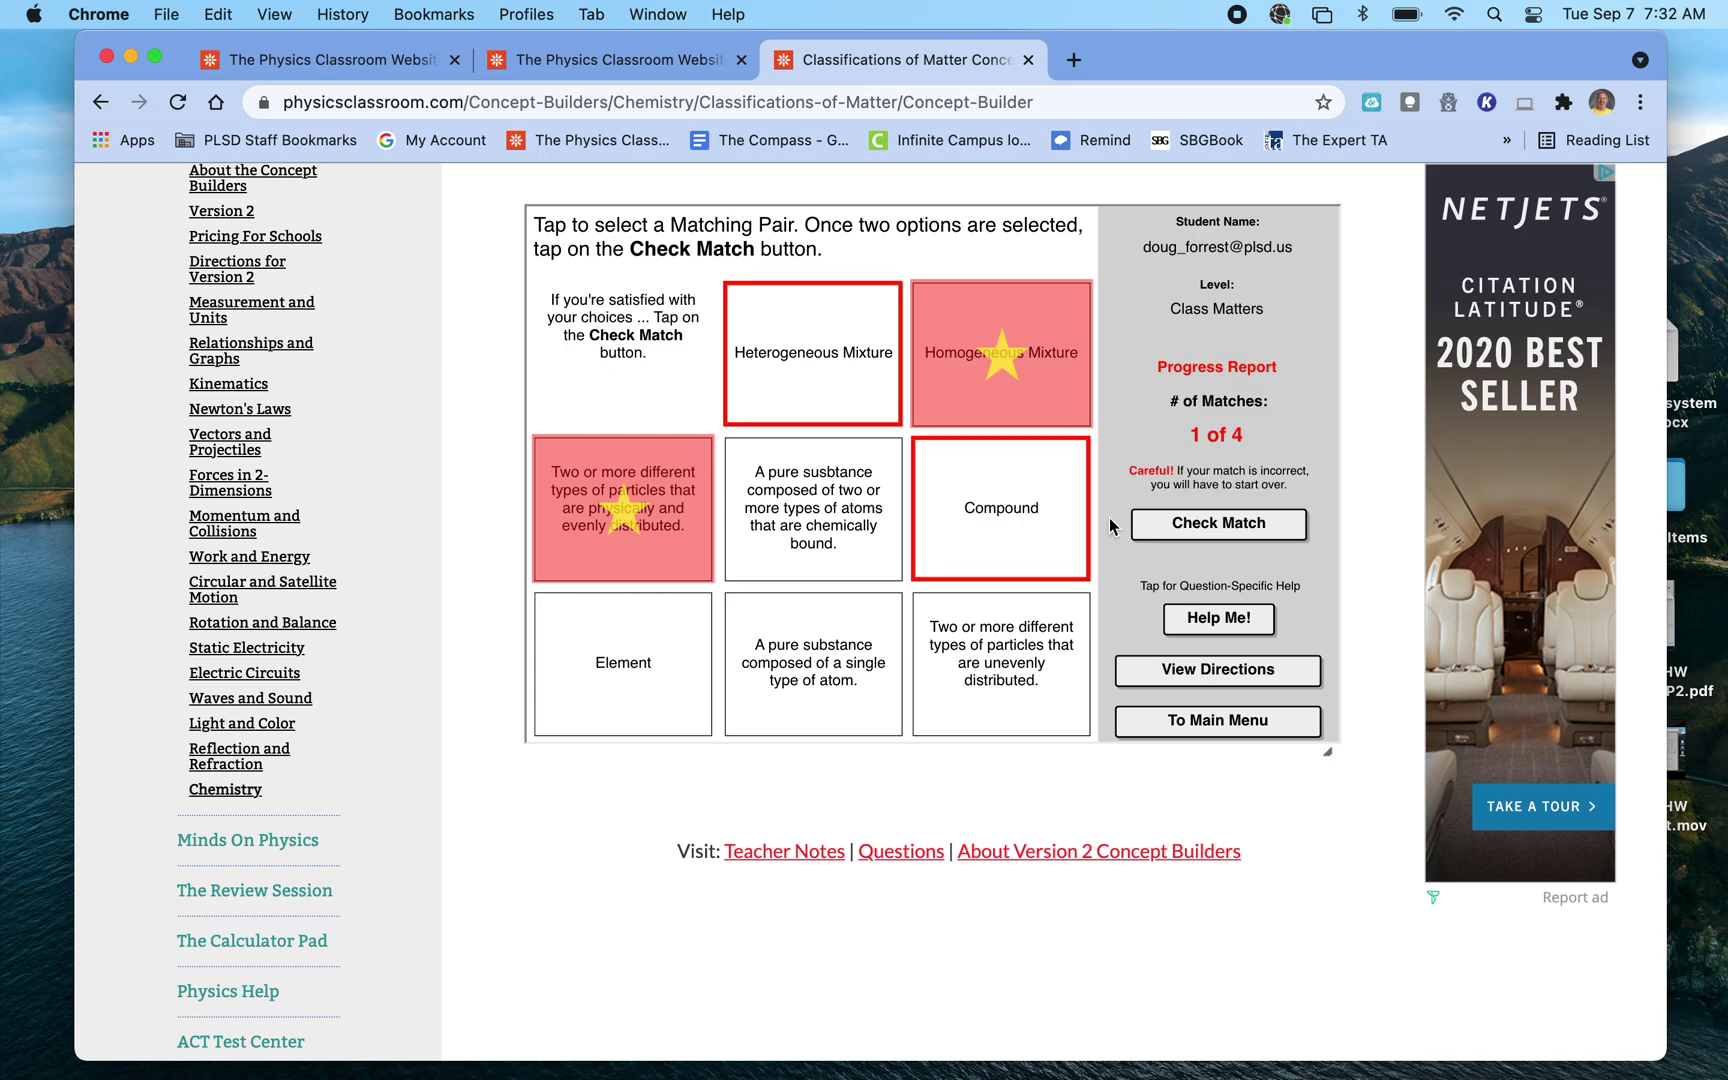
{"action": "left_click", "coordinate": [1167, 530]}
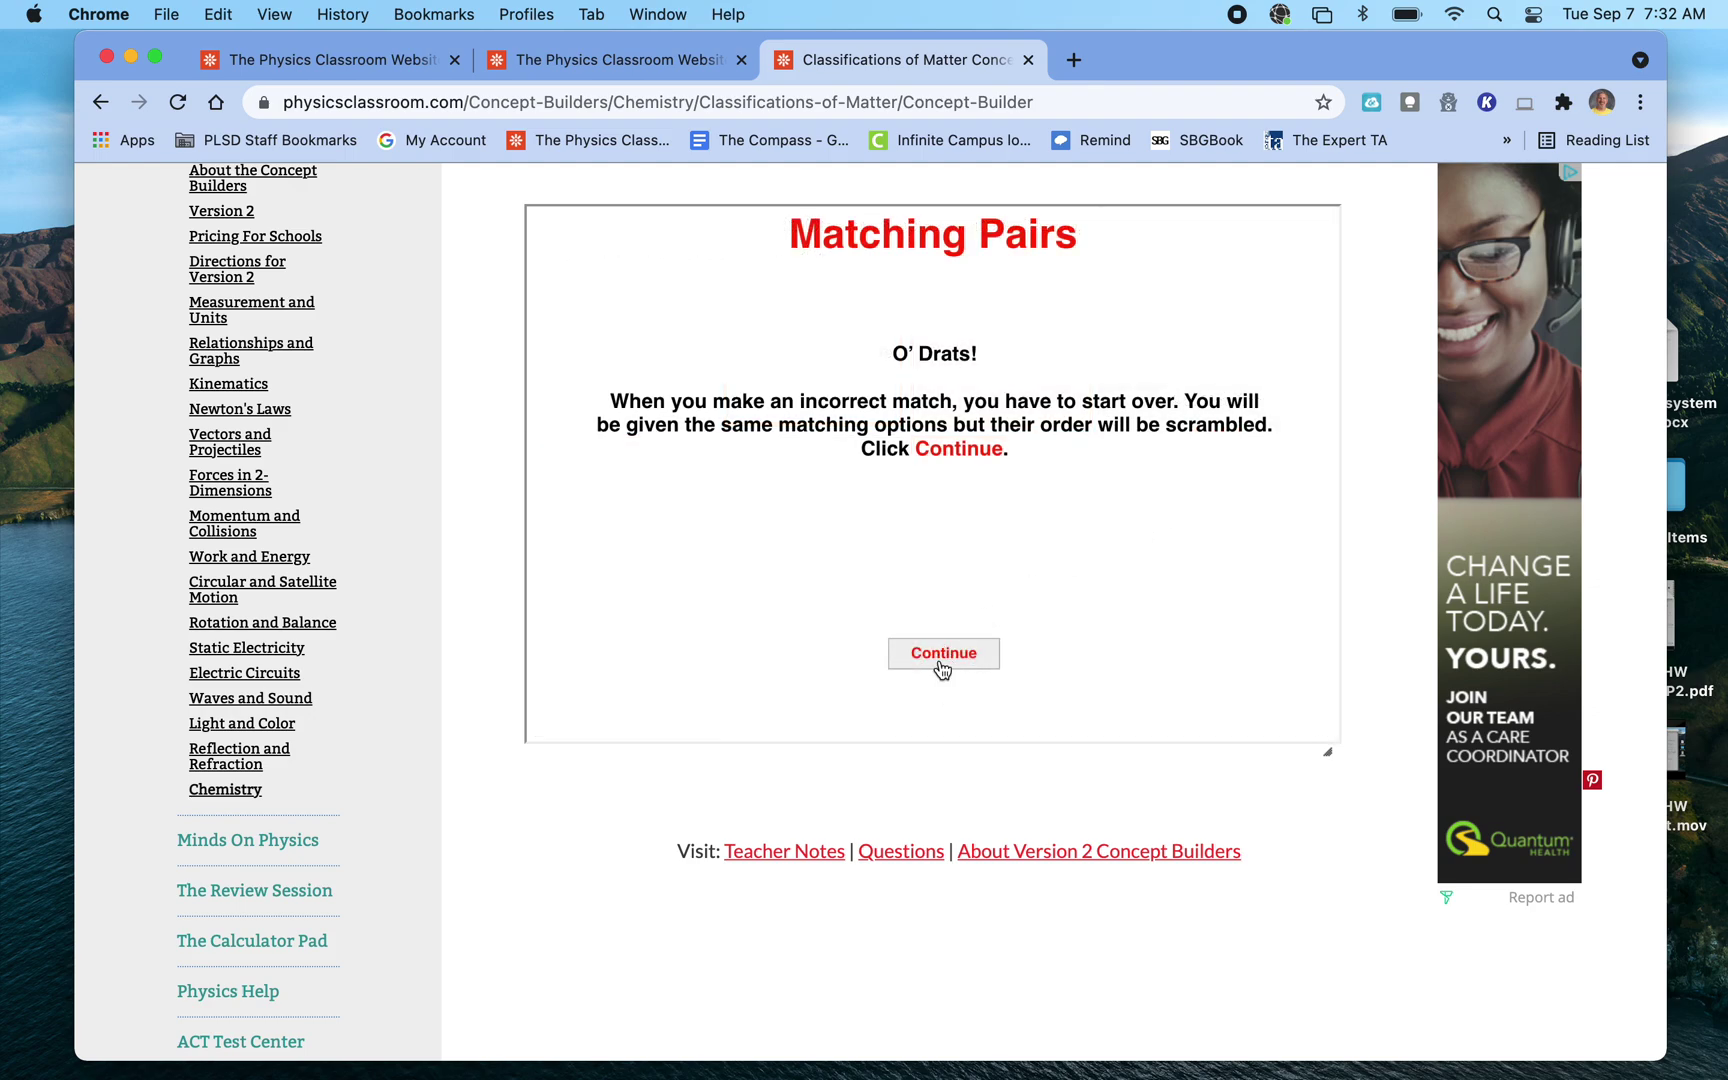
{"action": "left_click", "coordinate": [942, 666]}
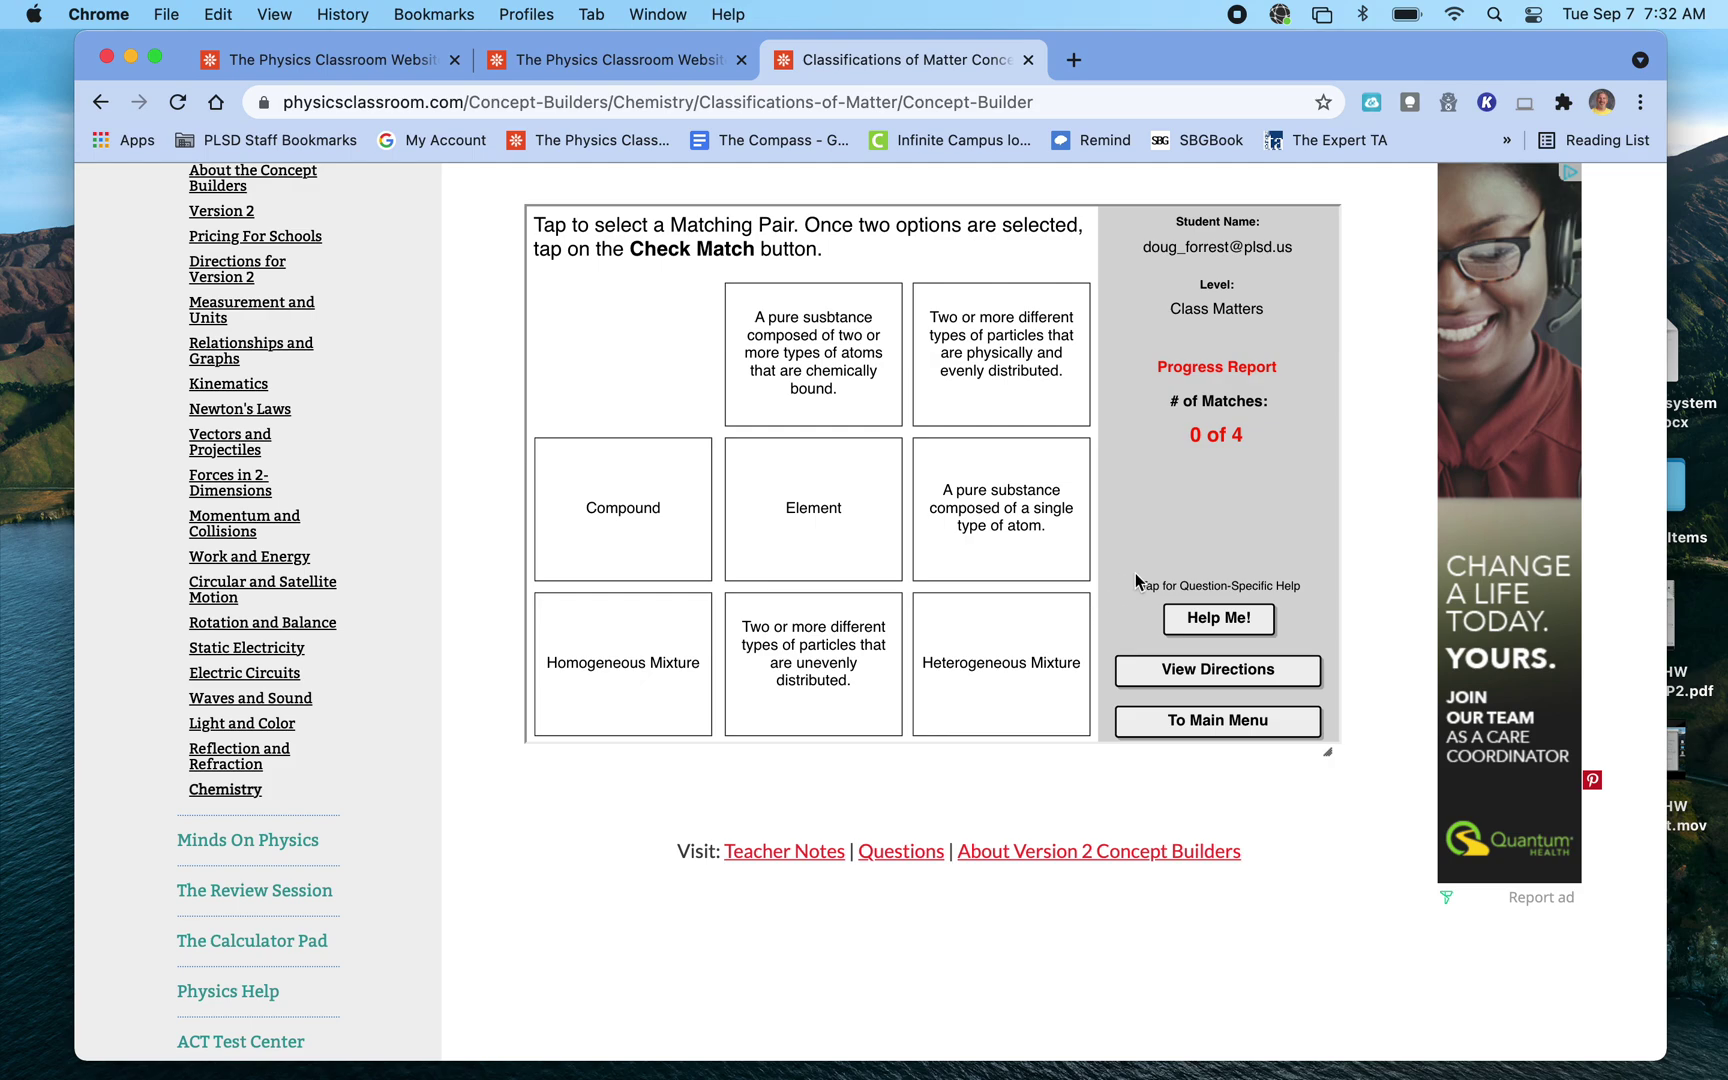
Return to the main menu and start the Photo ID activity
{"action": "left_click", "coordinate": [1196, 735]}
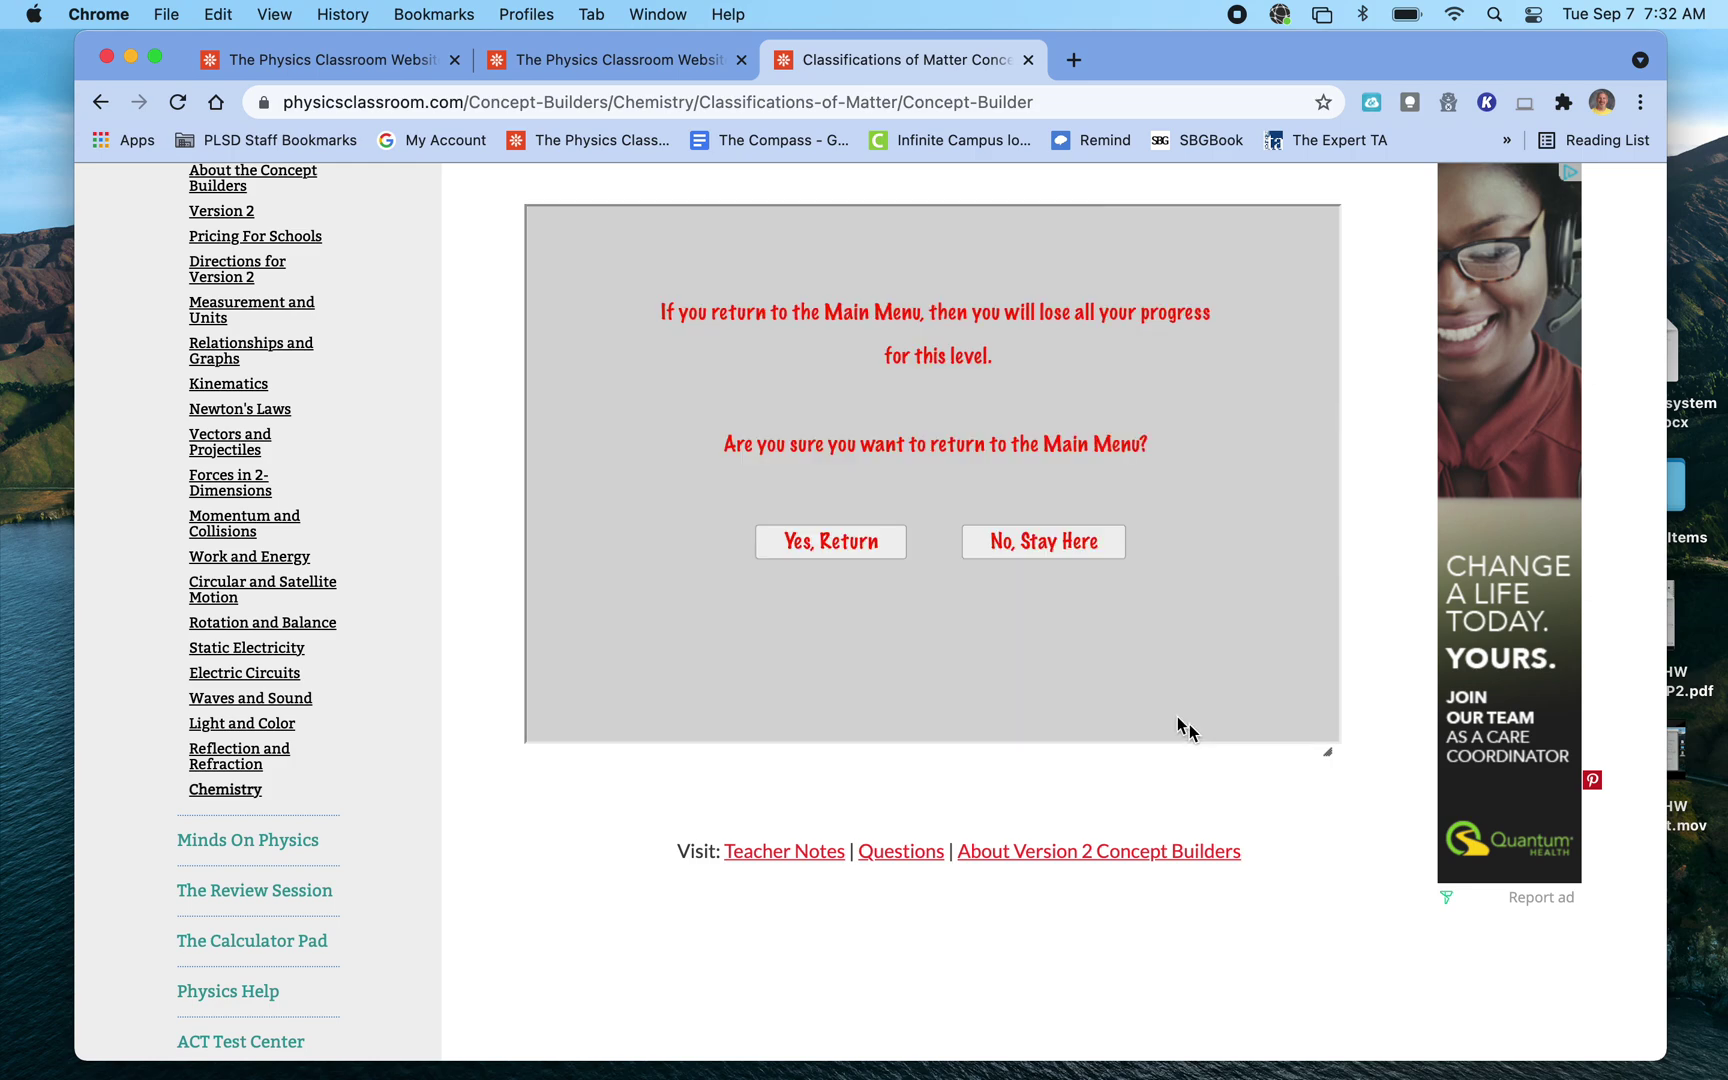
{"action": "left_click", "coordinate": [887, 556]}
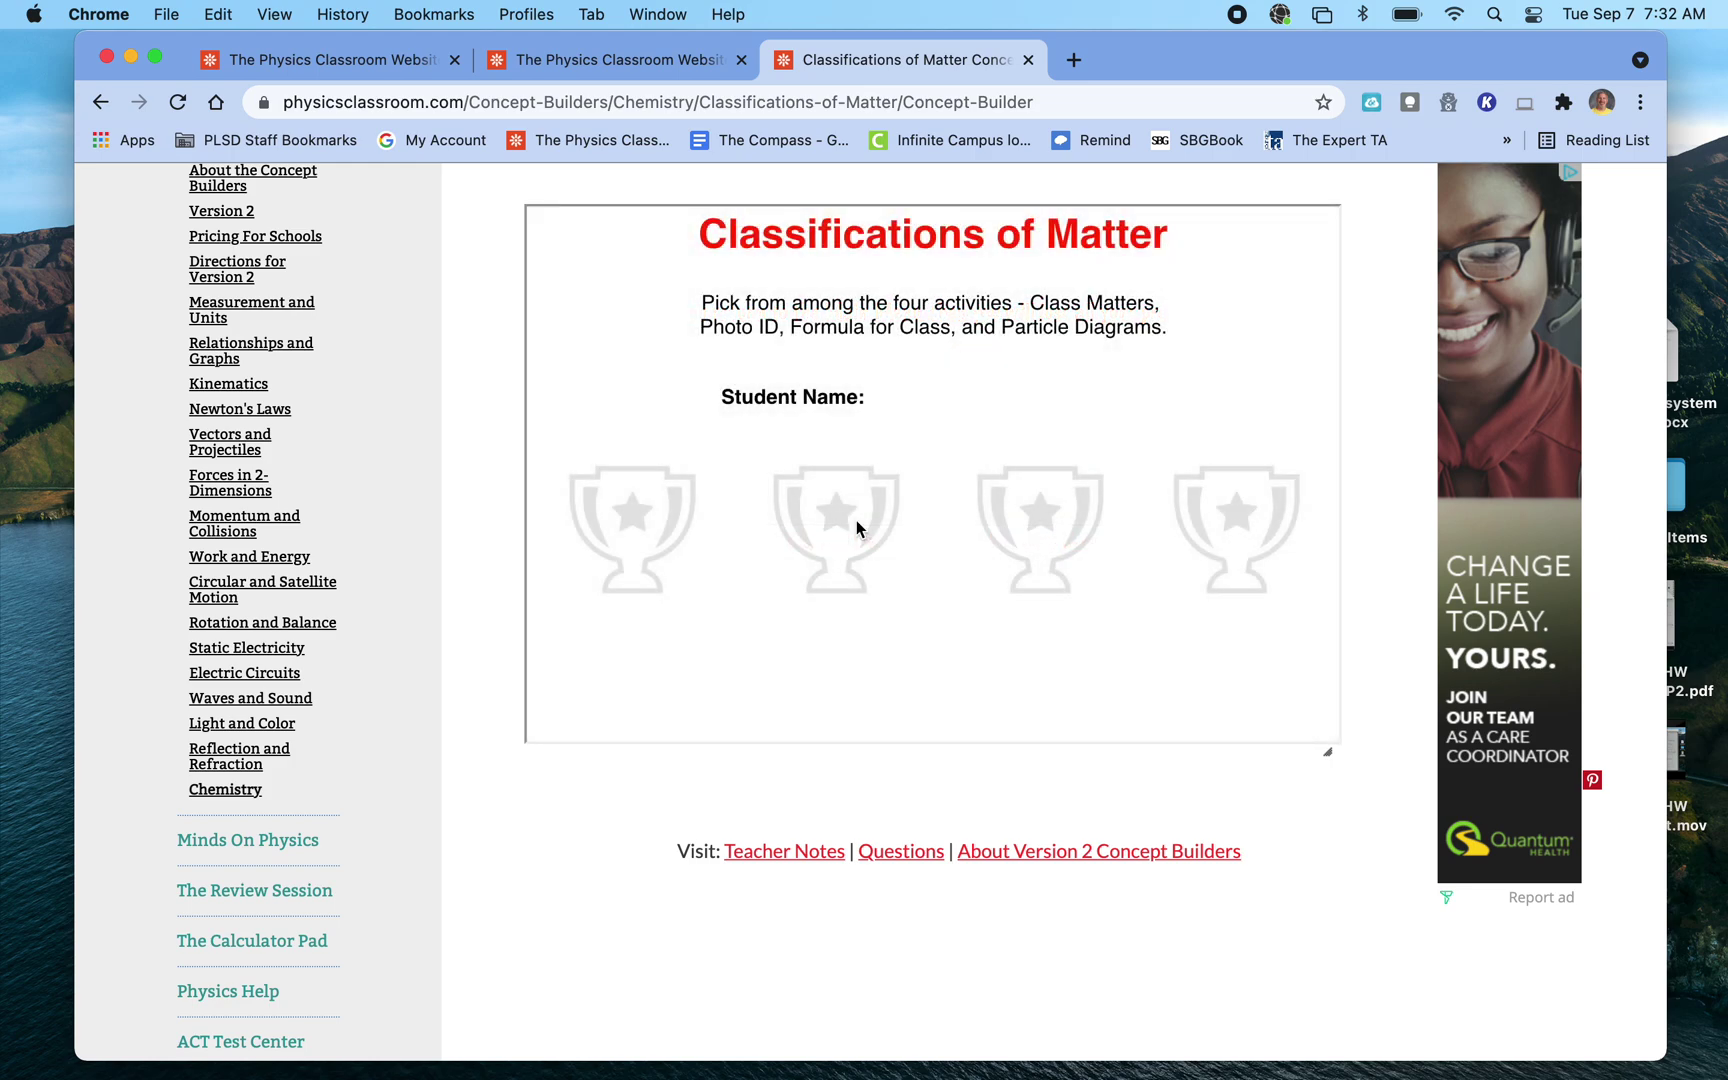
{"action": "left_click", "coordinate": [880, 726]}
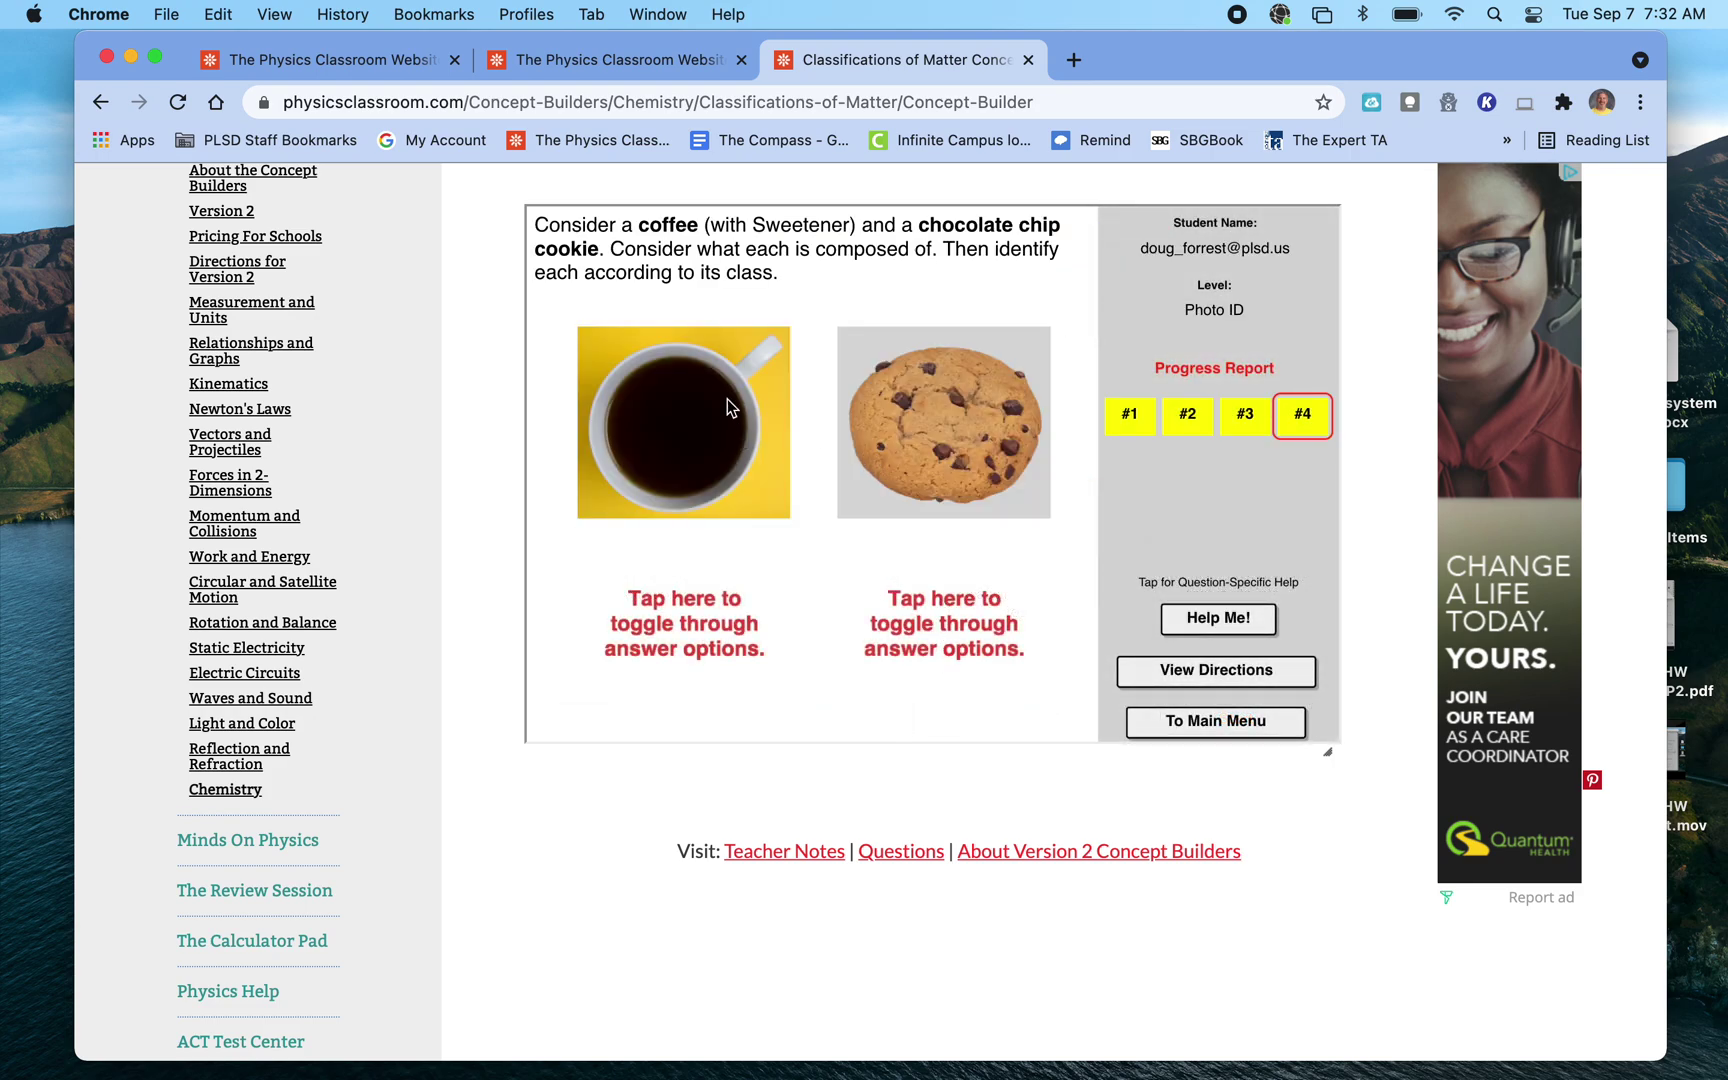
Classify the coffee as a homogeneous mixture and the cookie as a heterogeneous mixture
{"action": "left_click", "coordinate": [889, 620]}
{"action": "left_click", "coordinate": [710, 606]}
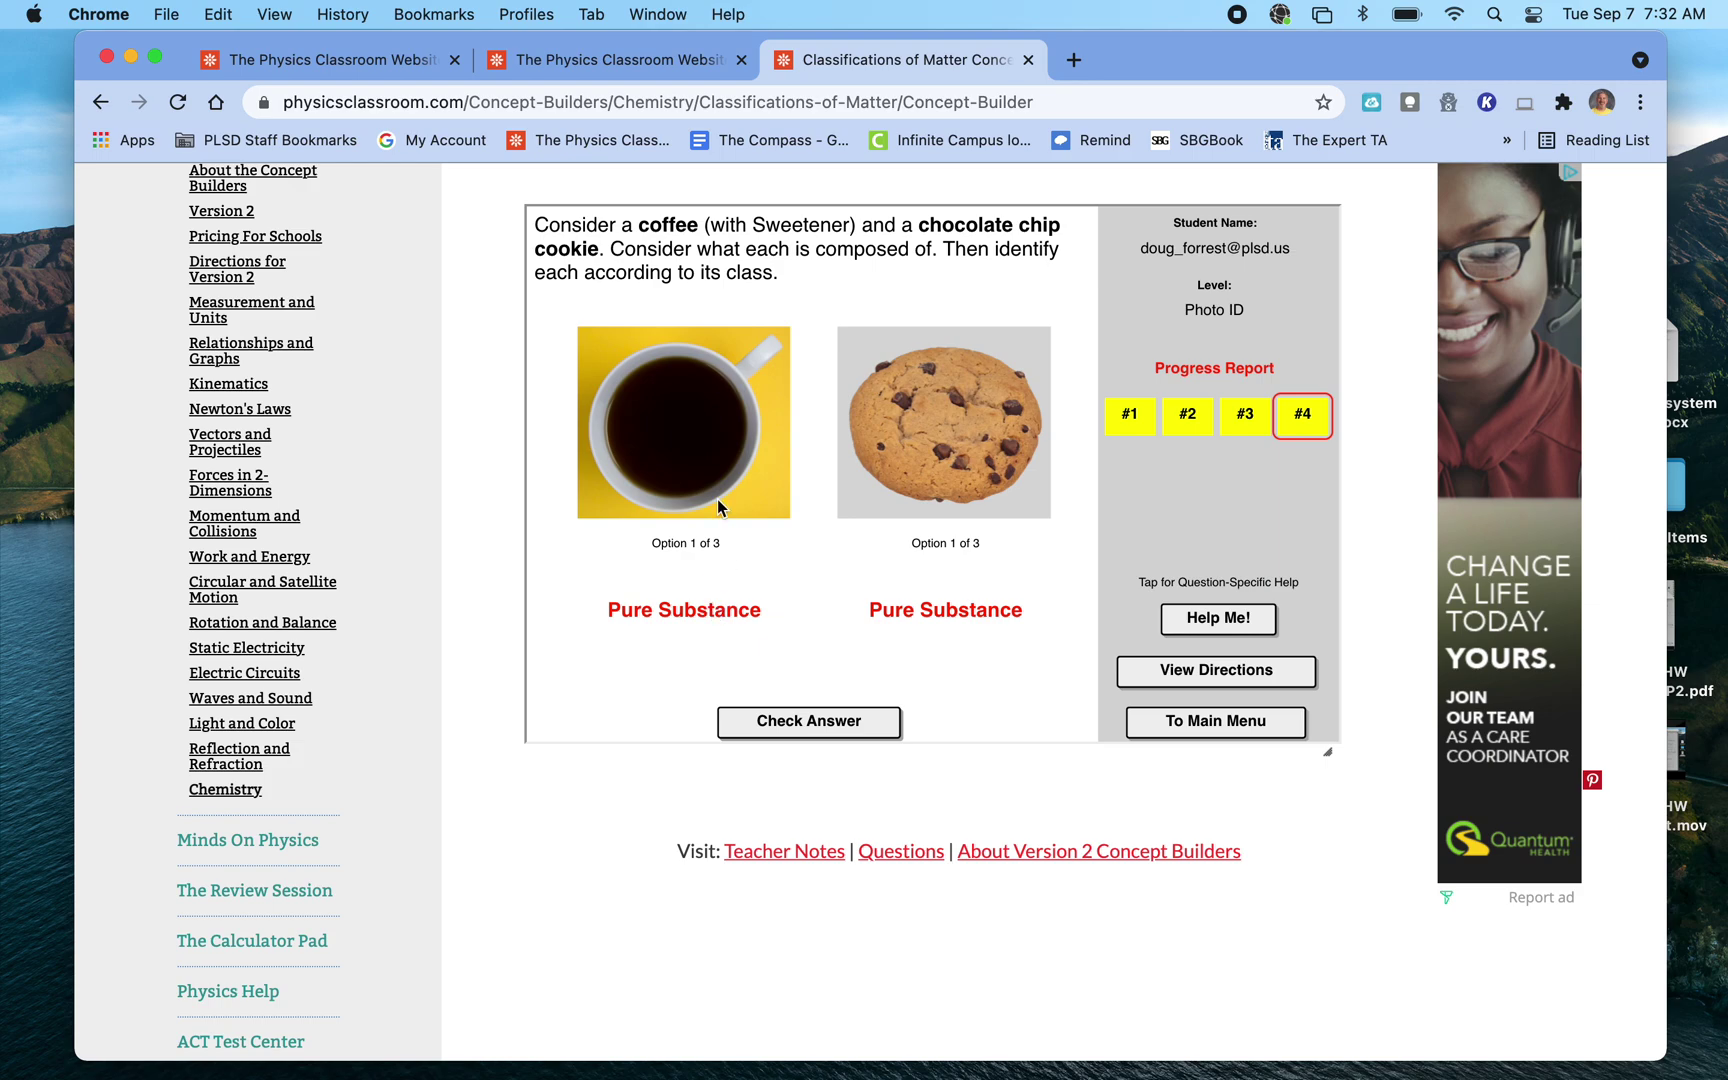
{"action": "left_click", "coordinate": [742, 622]}
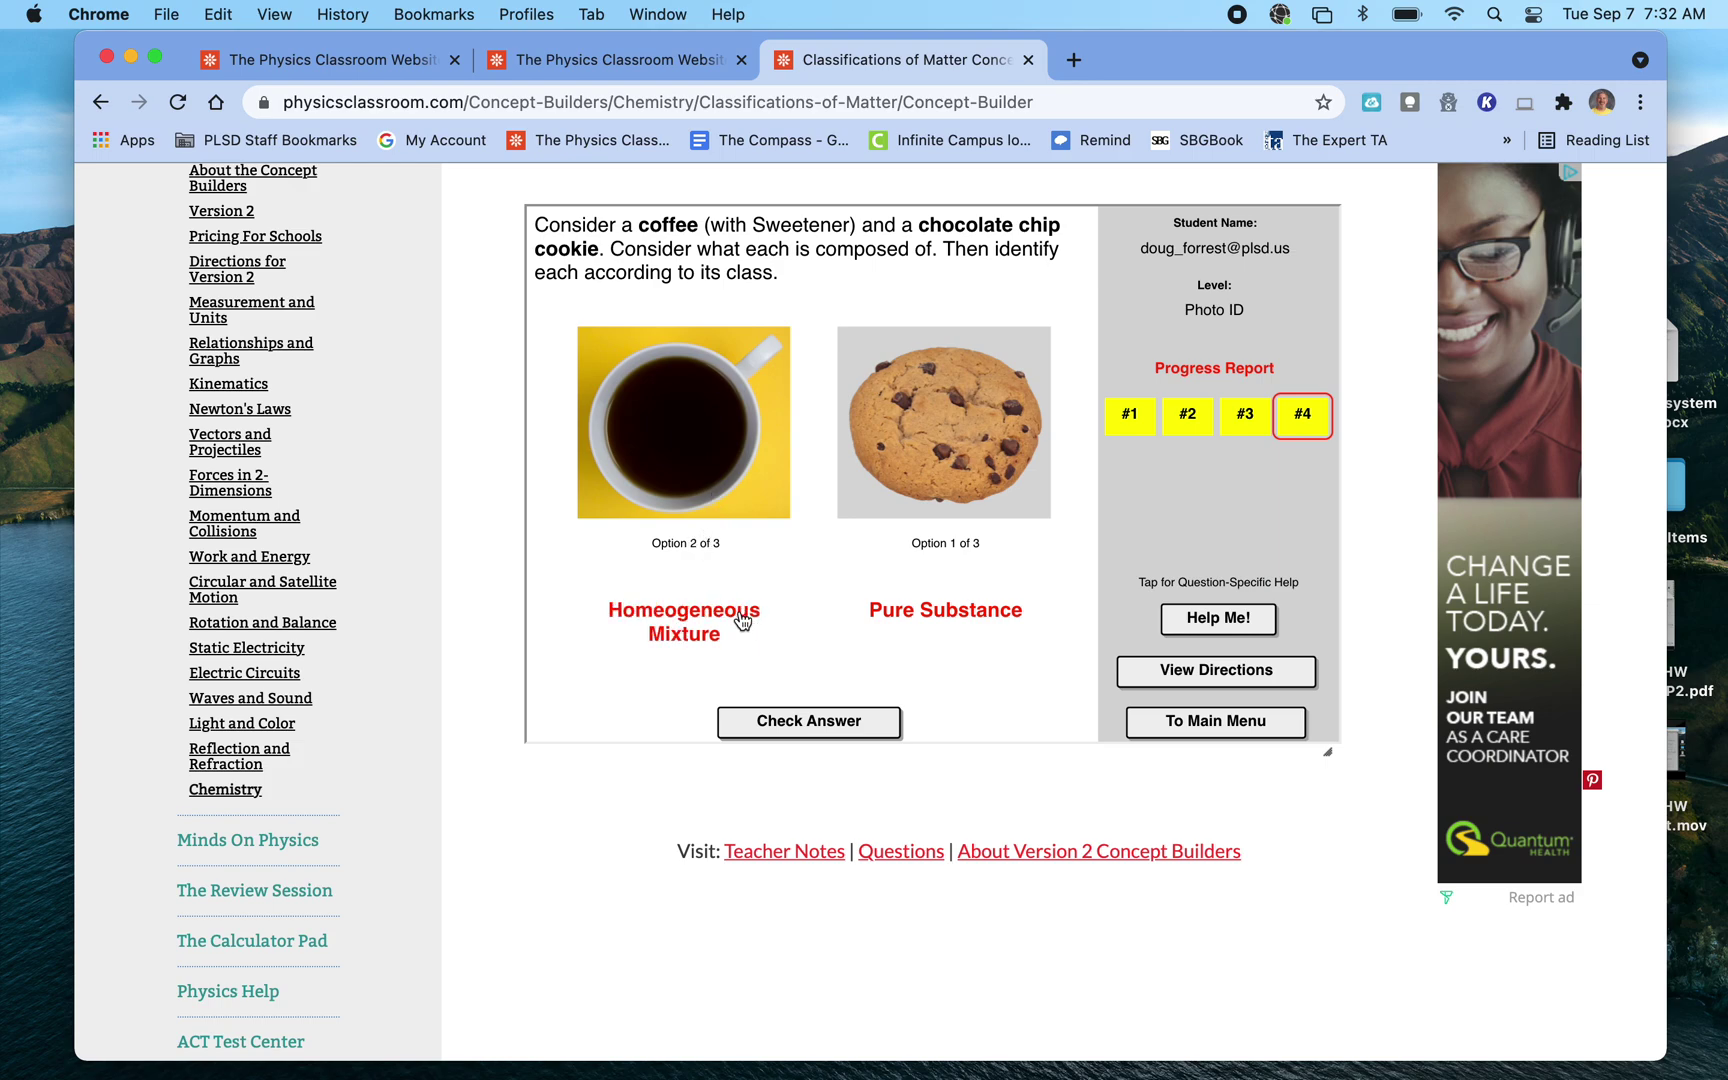
{"action": "left_click", "coordinate": [920, 621]}
{"action": "left_click", "coordinate": [920, 621]}
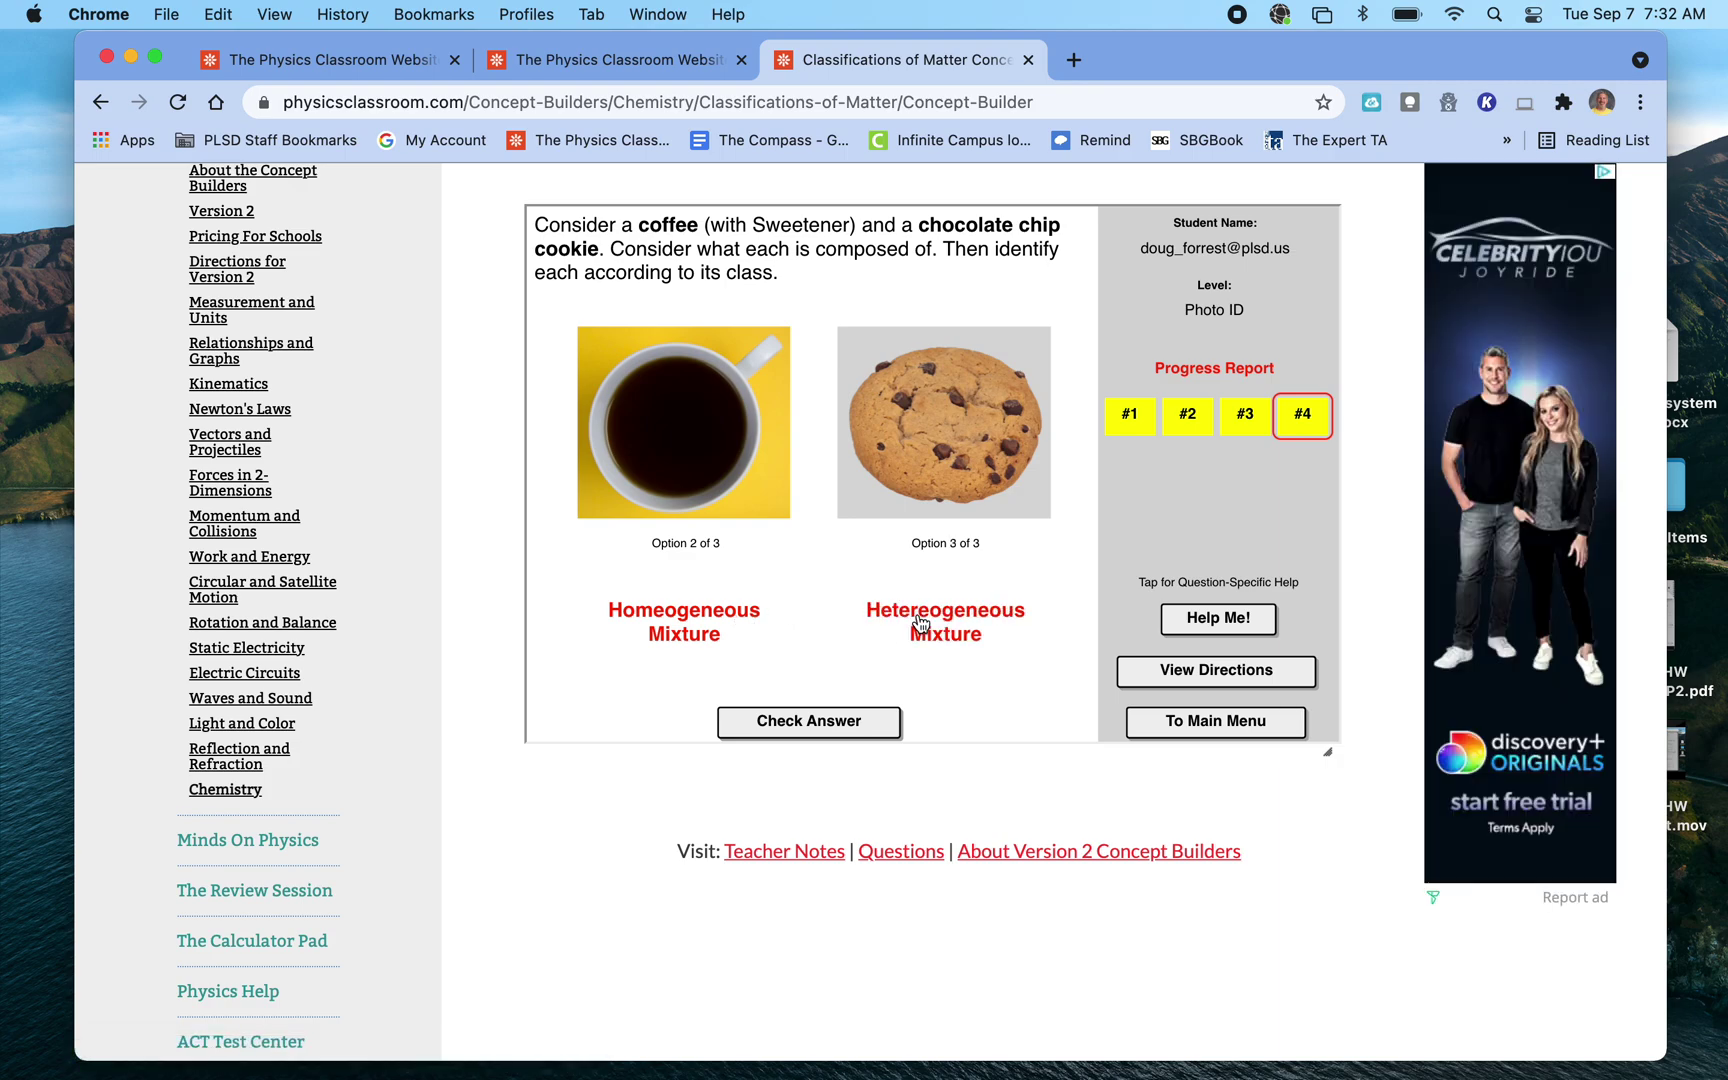
{"action": "left_click", "coordinate": [836, 722]}
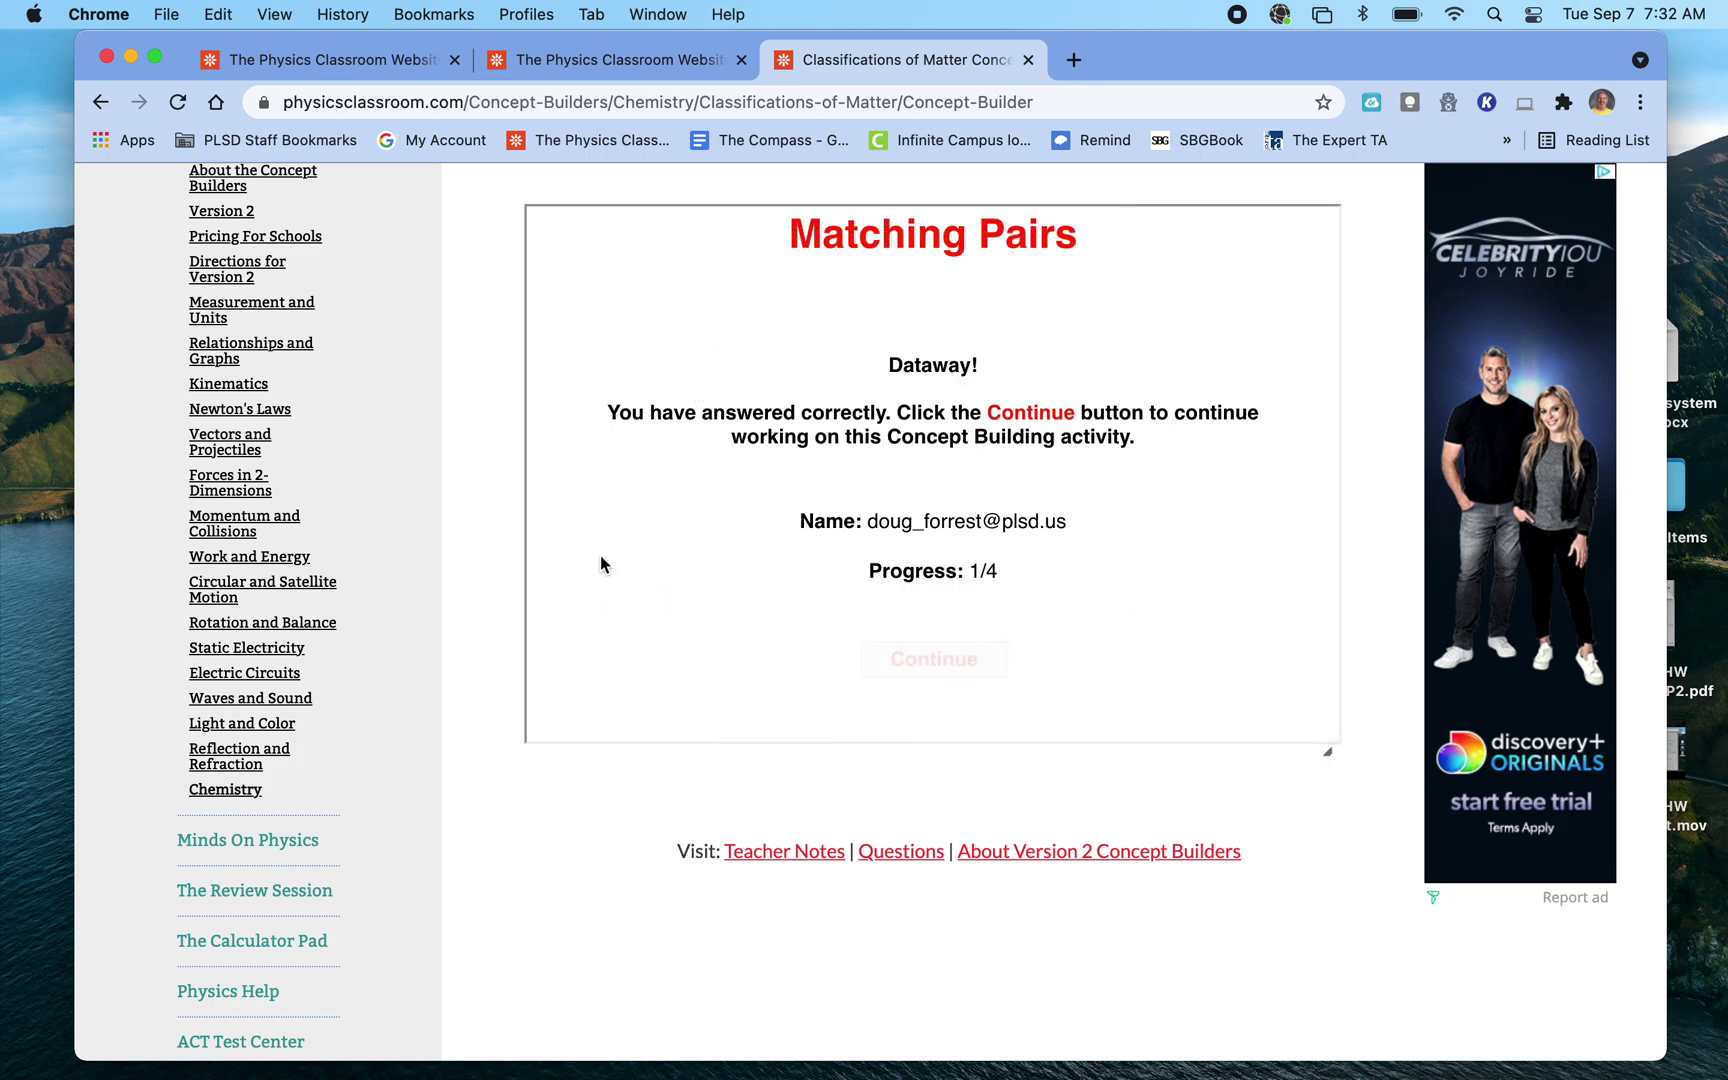
{"action": "left_click", "coordinate": [910, 658]}
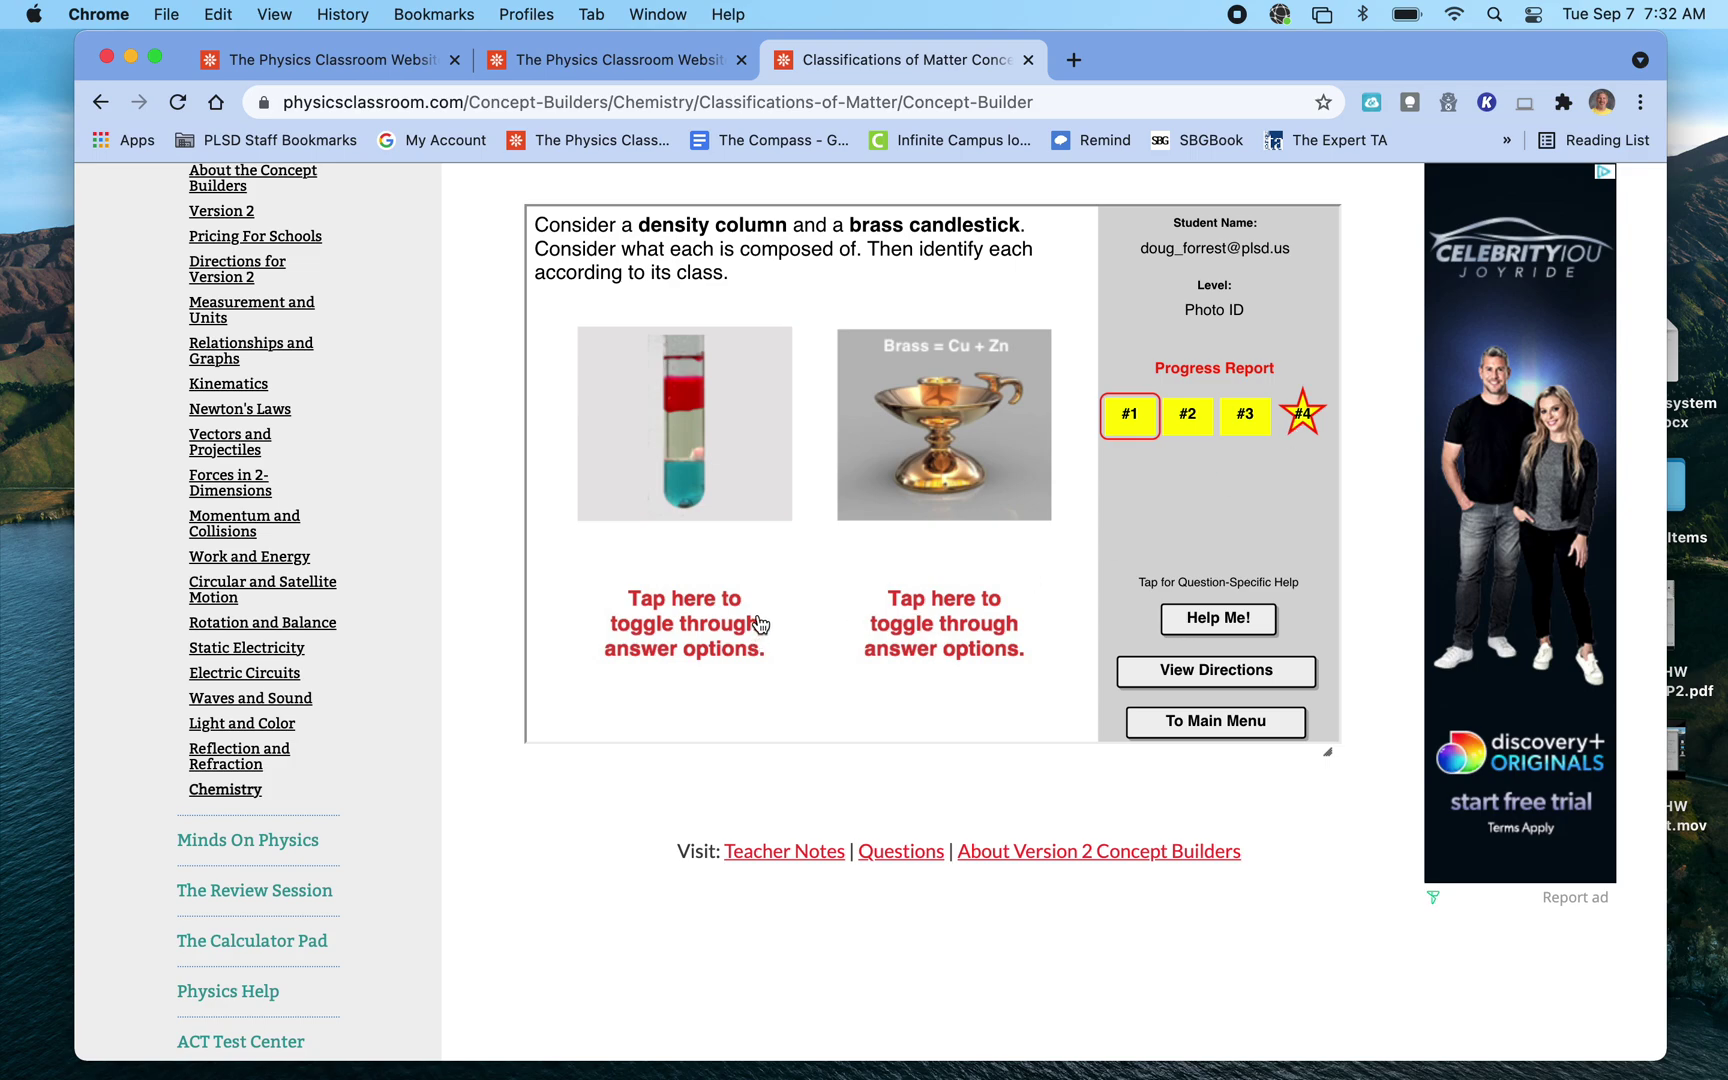
Answer the density column and brass candlestick (homogeneous mixture) question, which is marked incorrect
{"action": "left_click", "coordinate": [684, 617]}
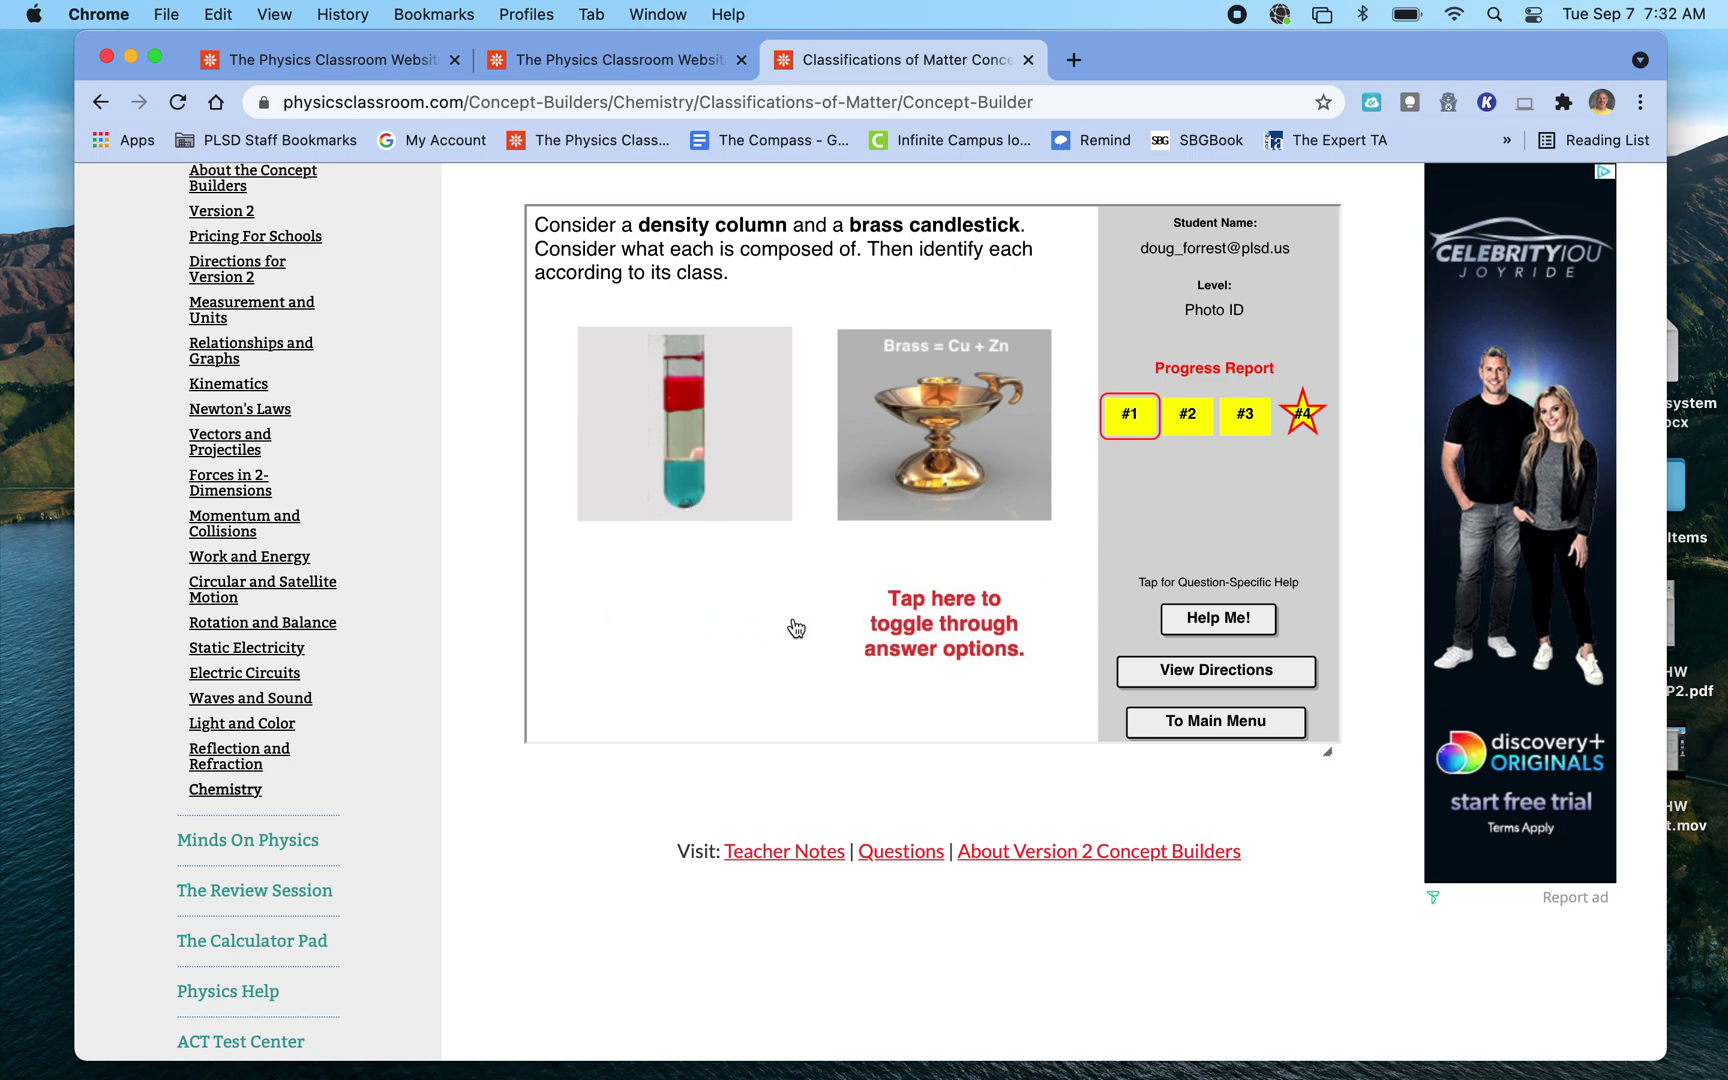
{"action": "left_click", "coordinate": [892, 612]}
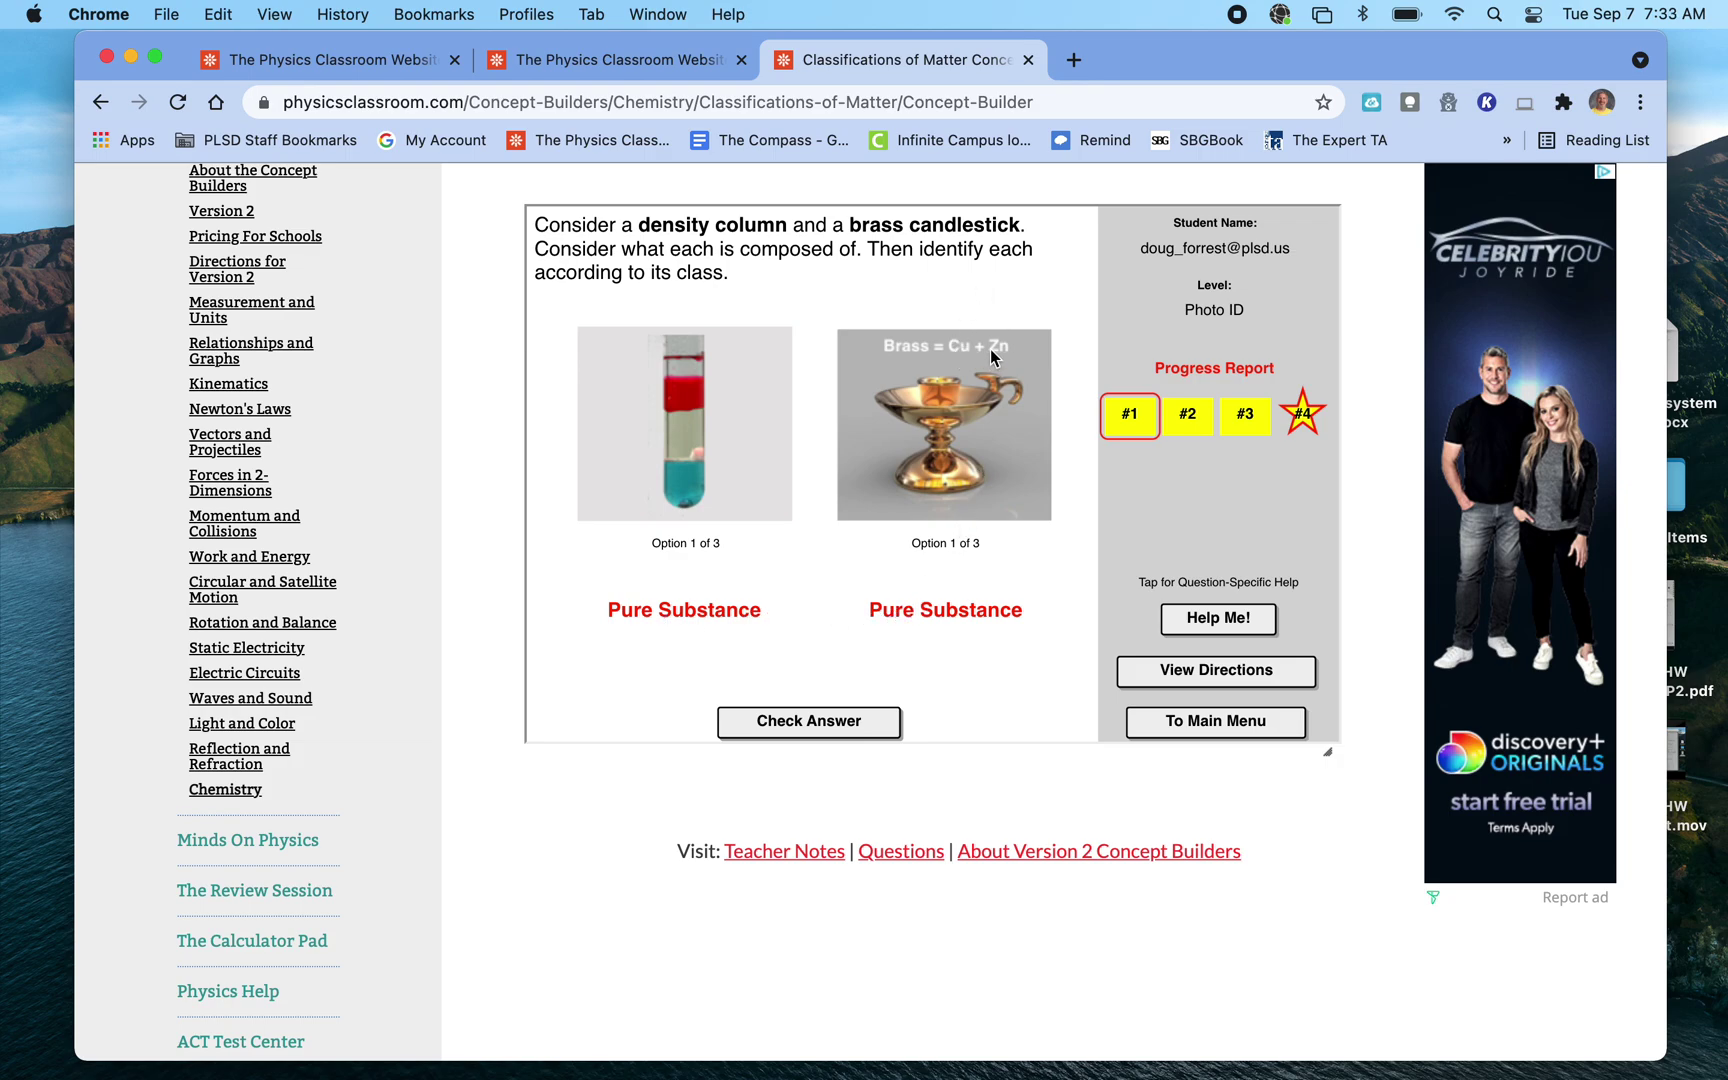
{"action": "left_click", "coordinate": [924, 608]}
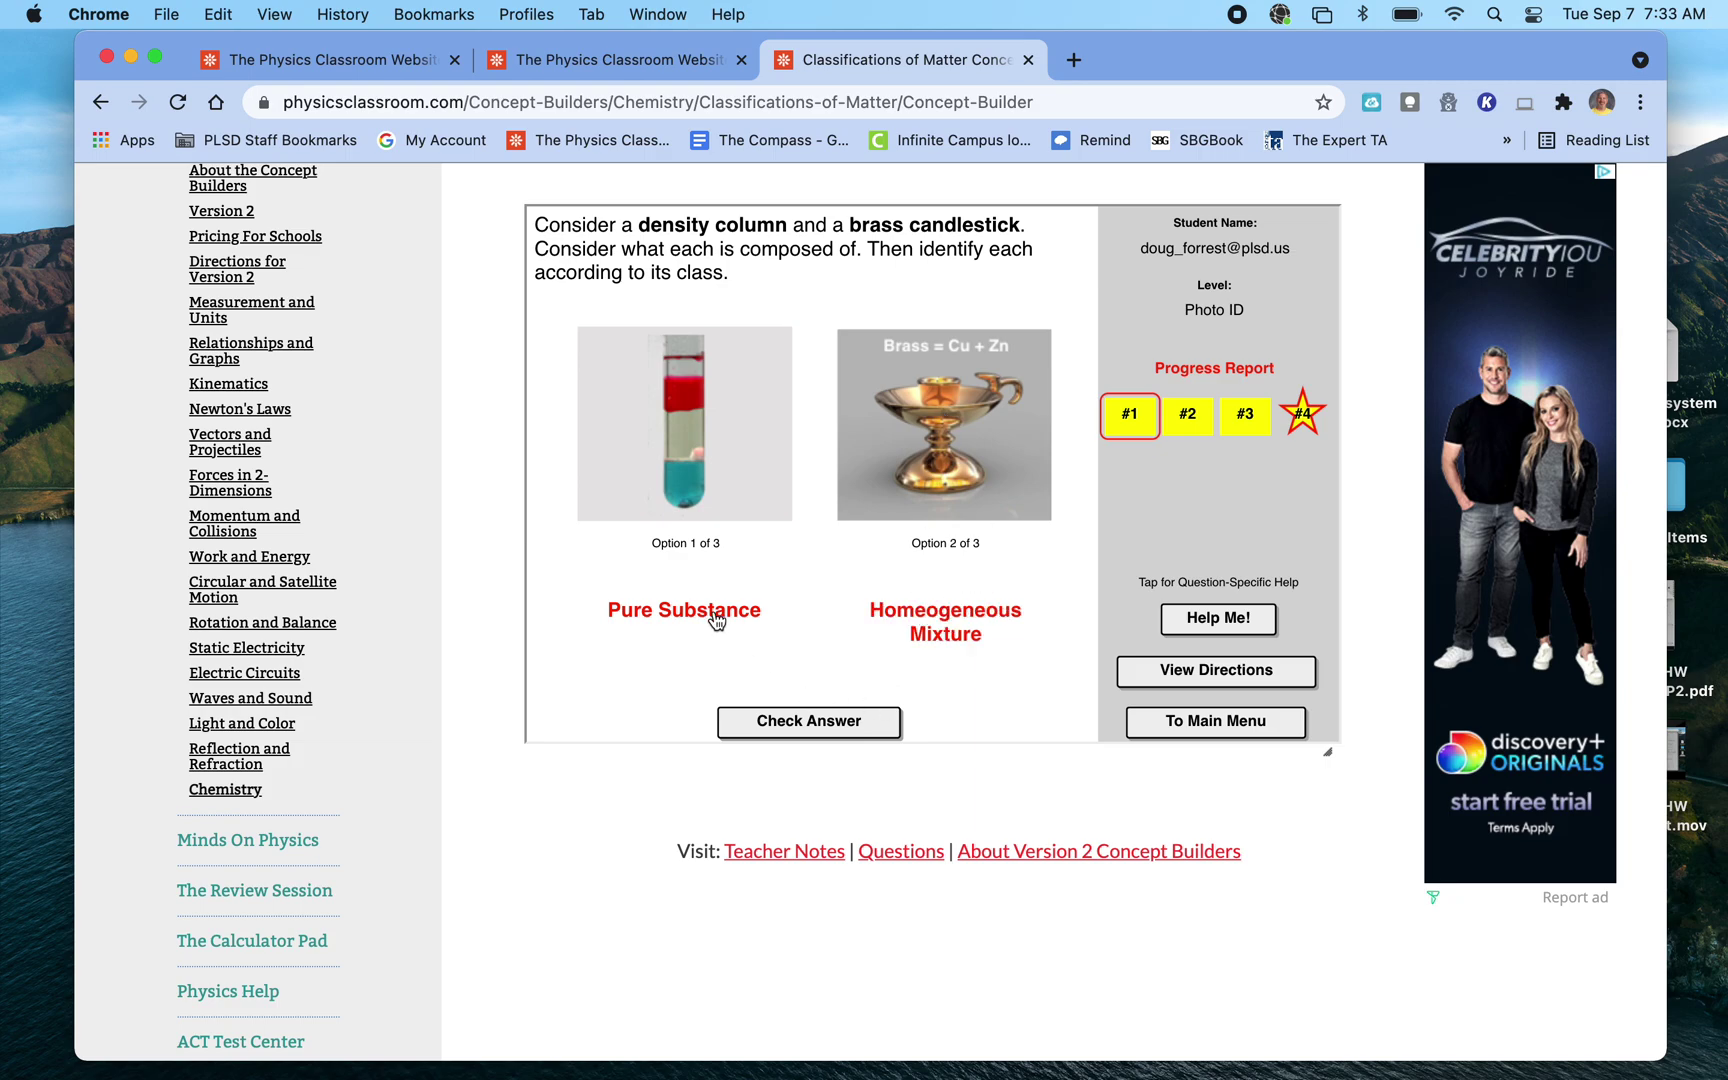
{"action": "left_click", "coordinate": [801, 722]}
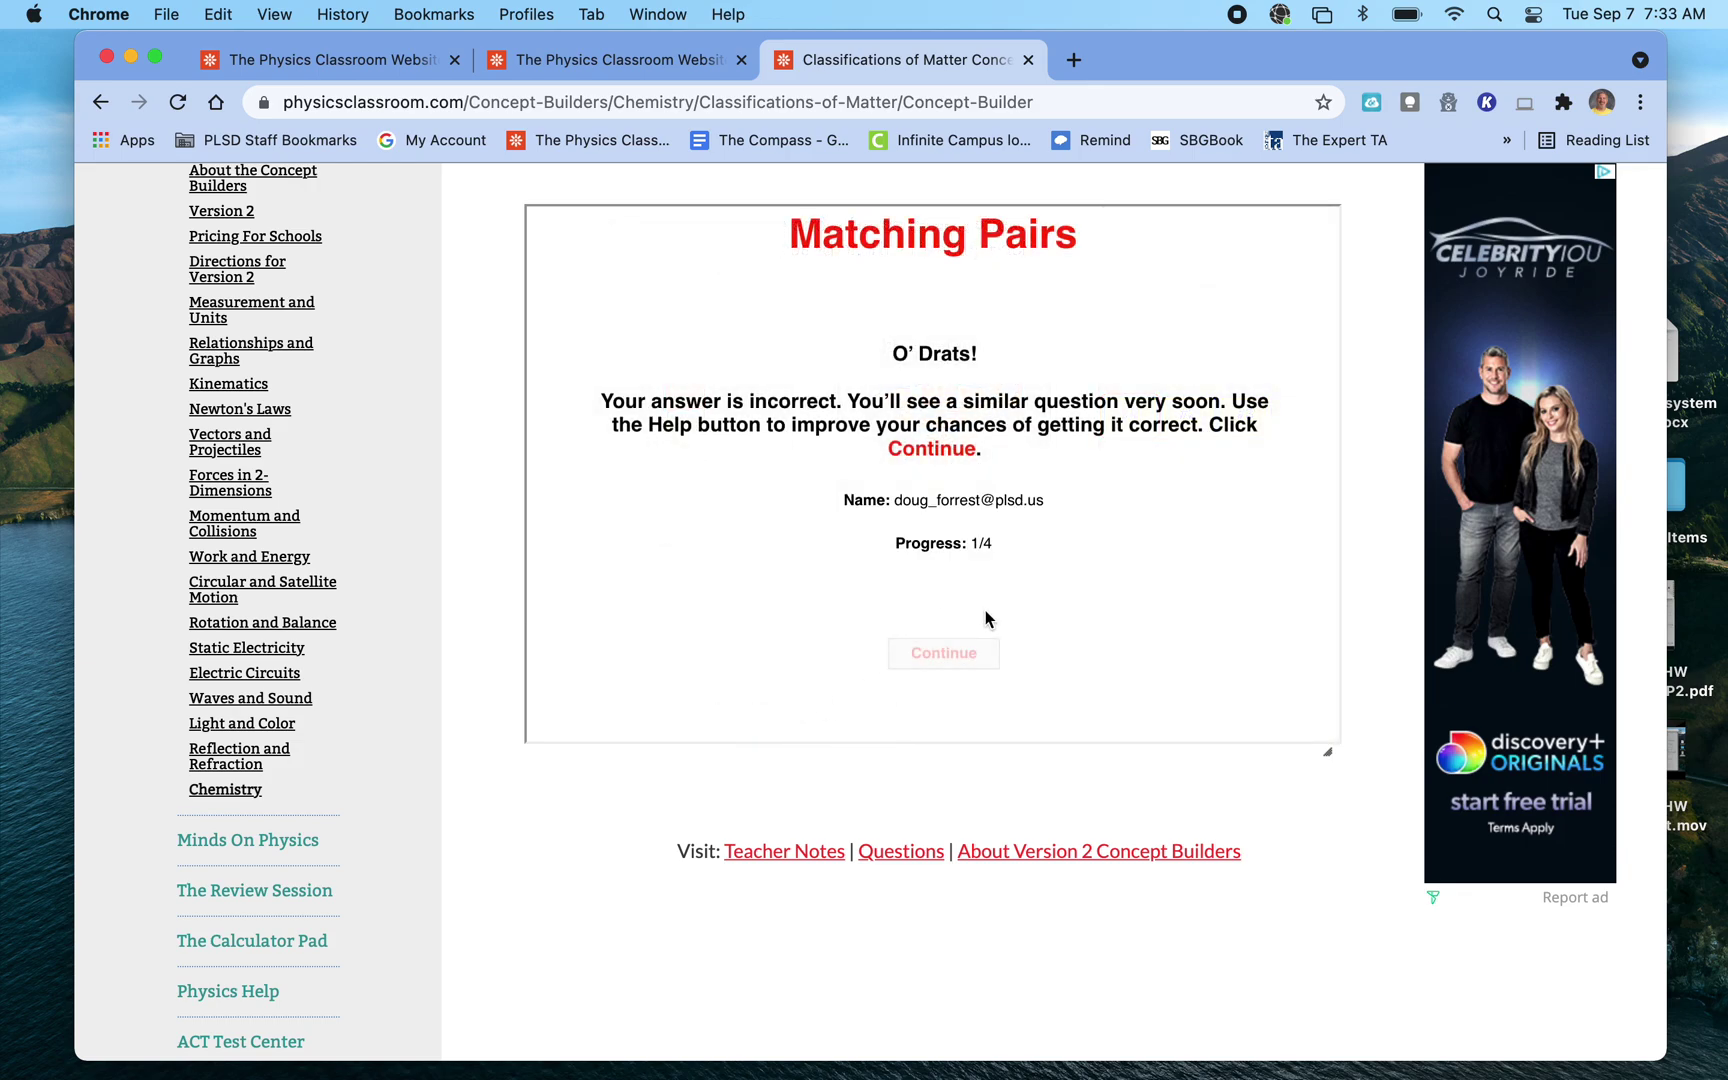
{"action": "left_click", "coordinate": [945, 653]}
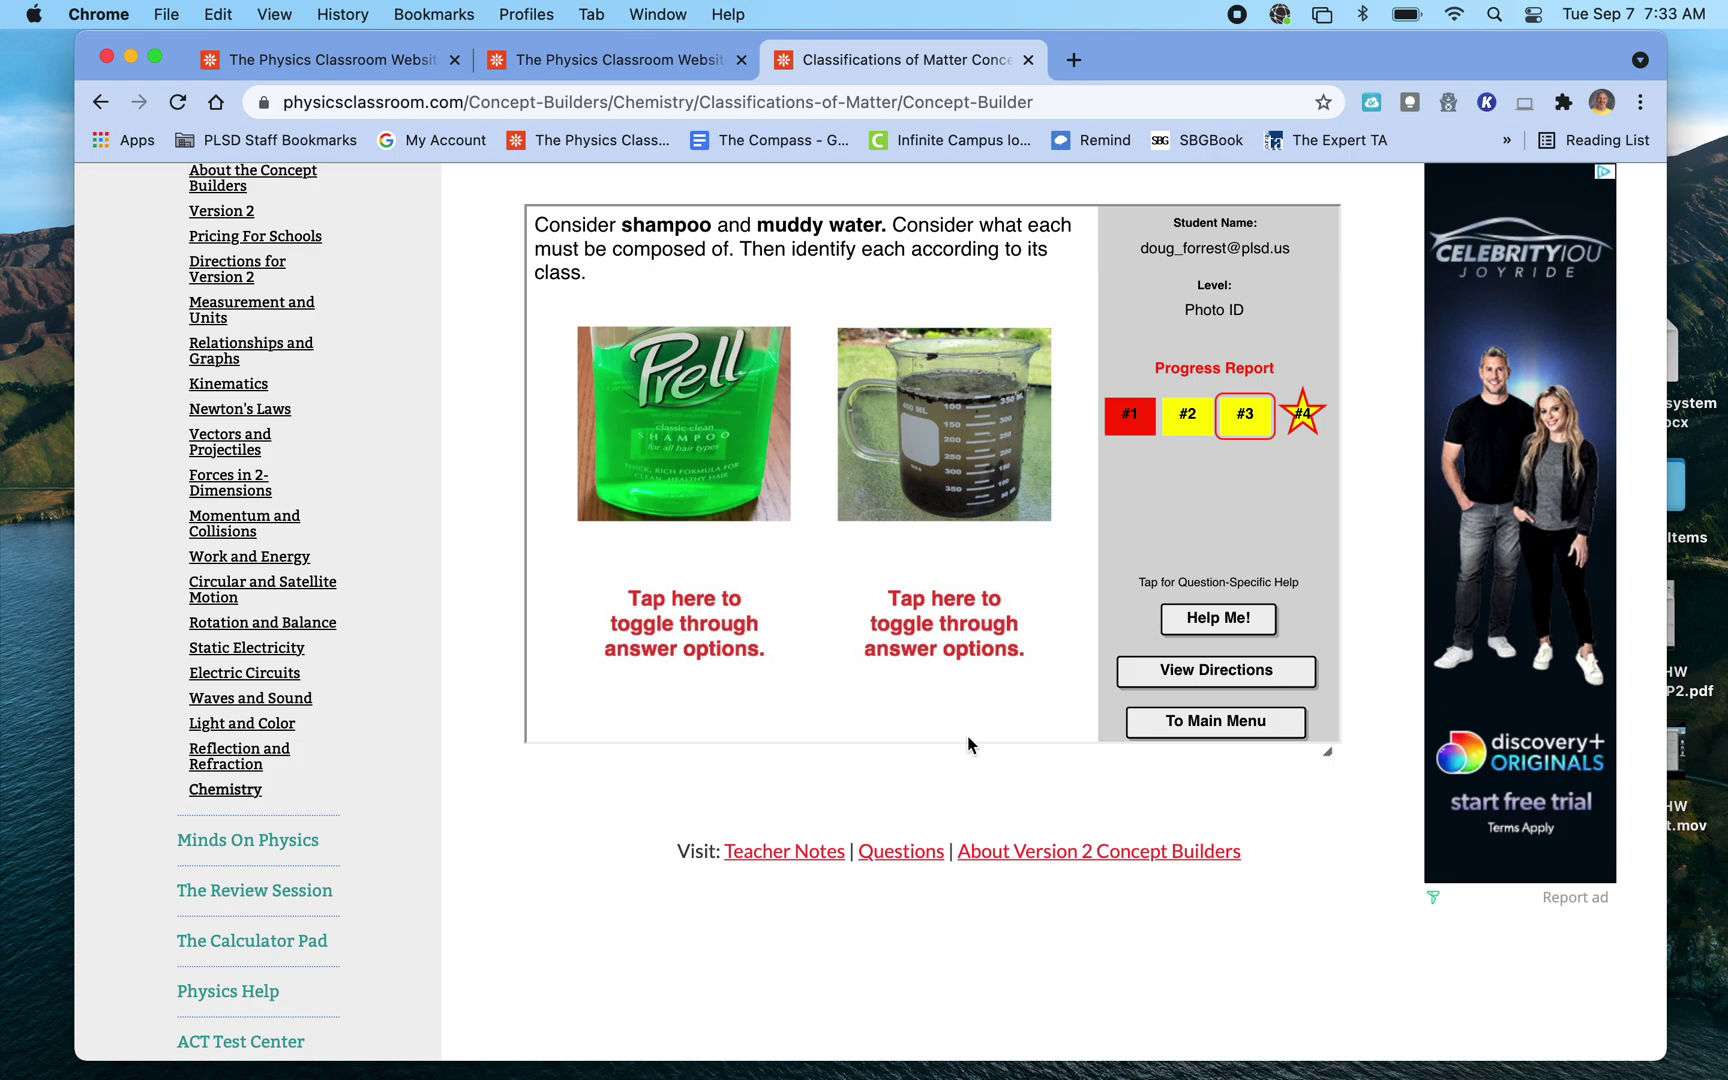
Return to the main menu and start the Formula for Class matching activity
{"action": "left_click", "coordinate": [1218, 728]}
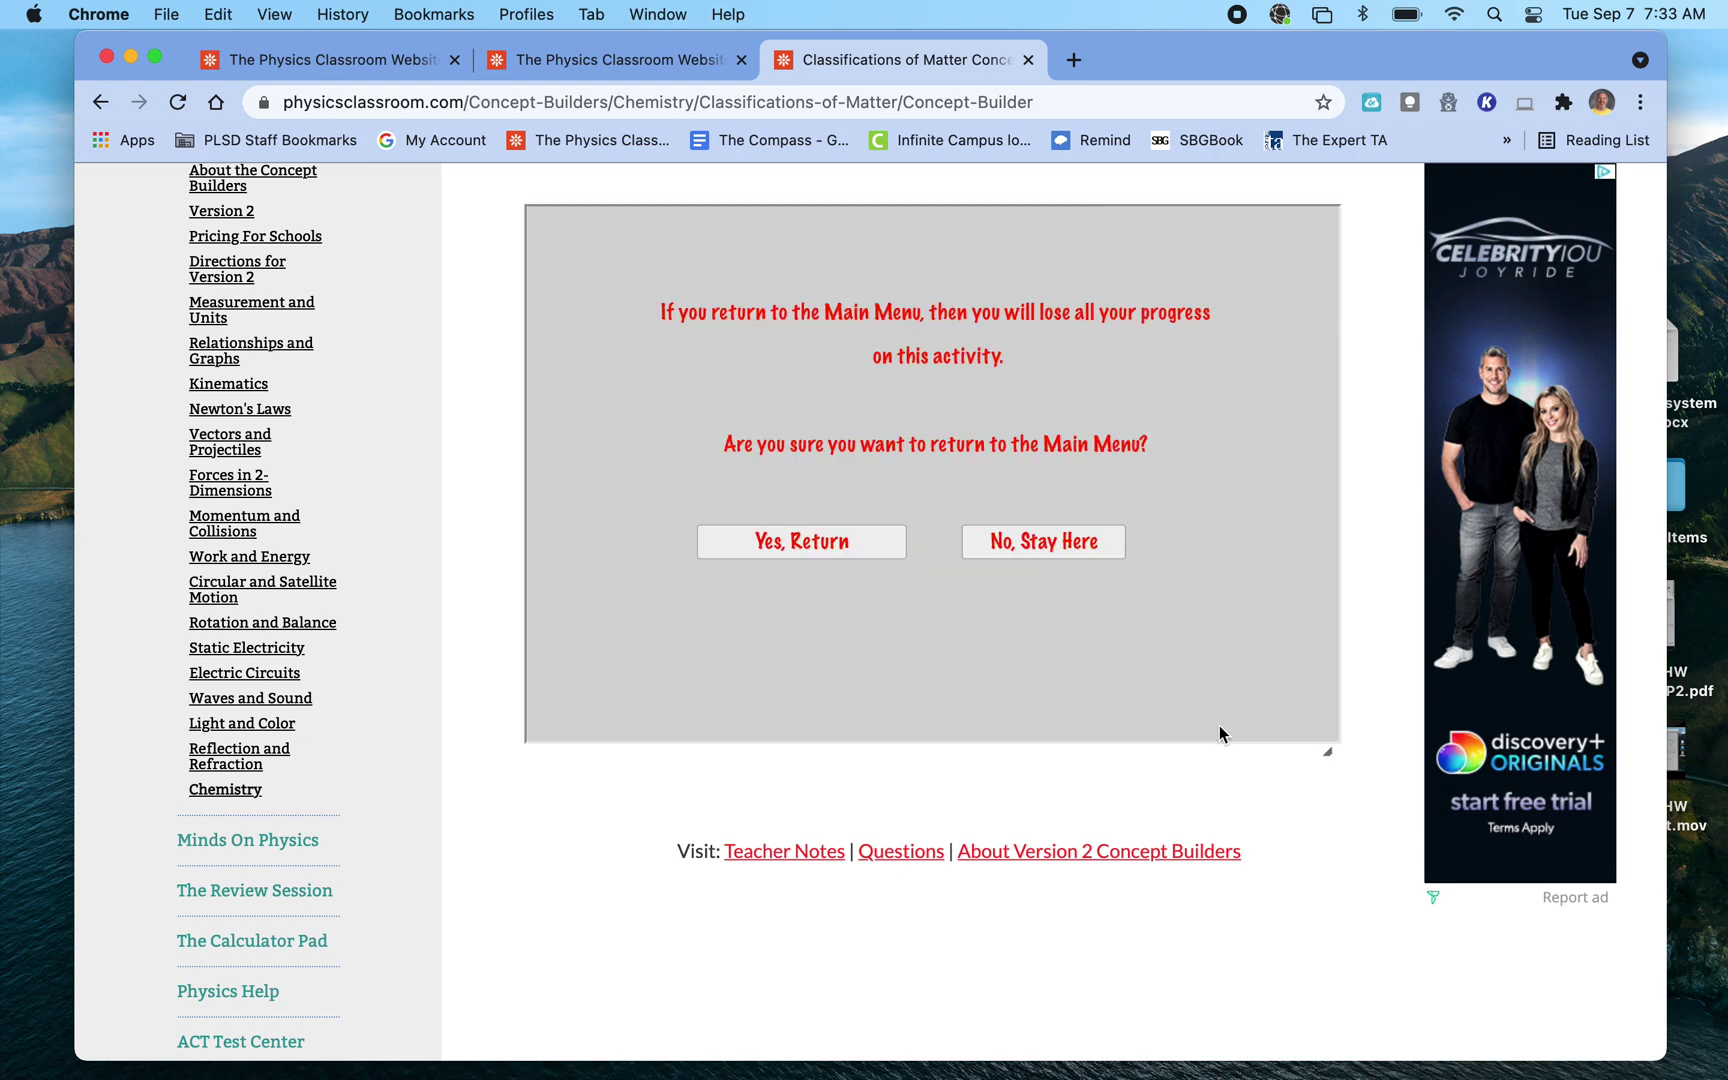
{"action": "left_click", "coordinate": [814, 539]}
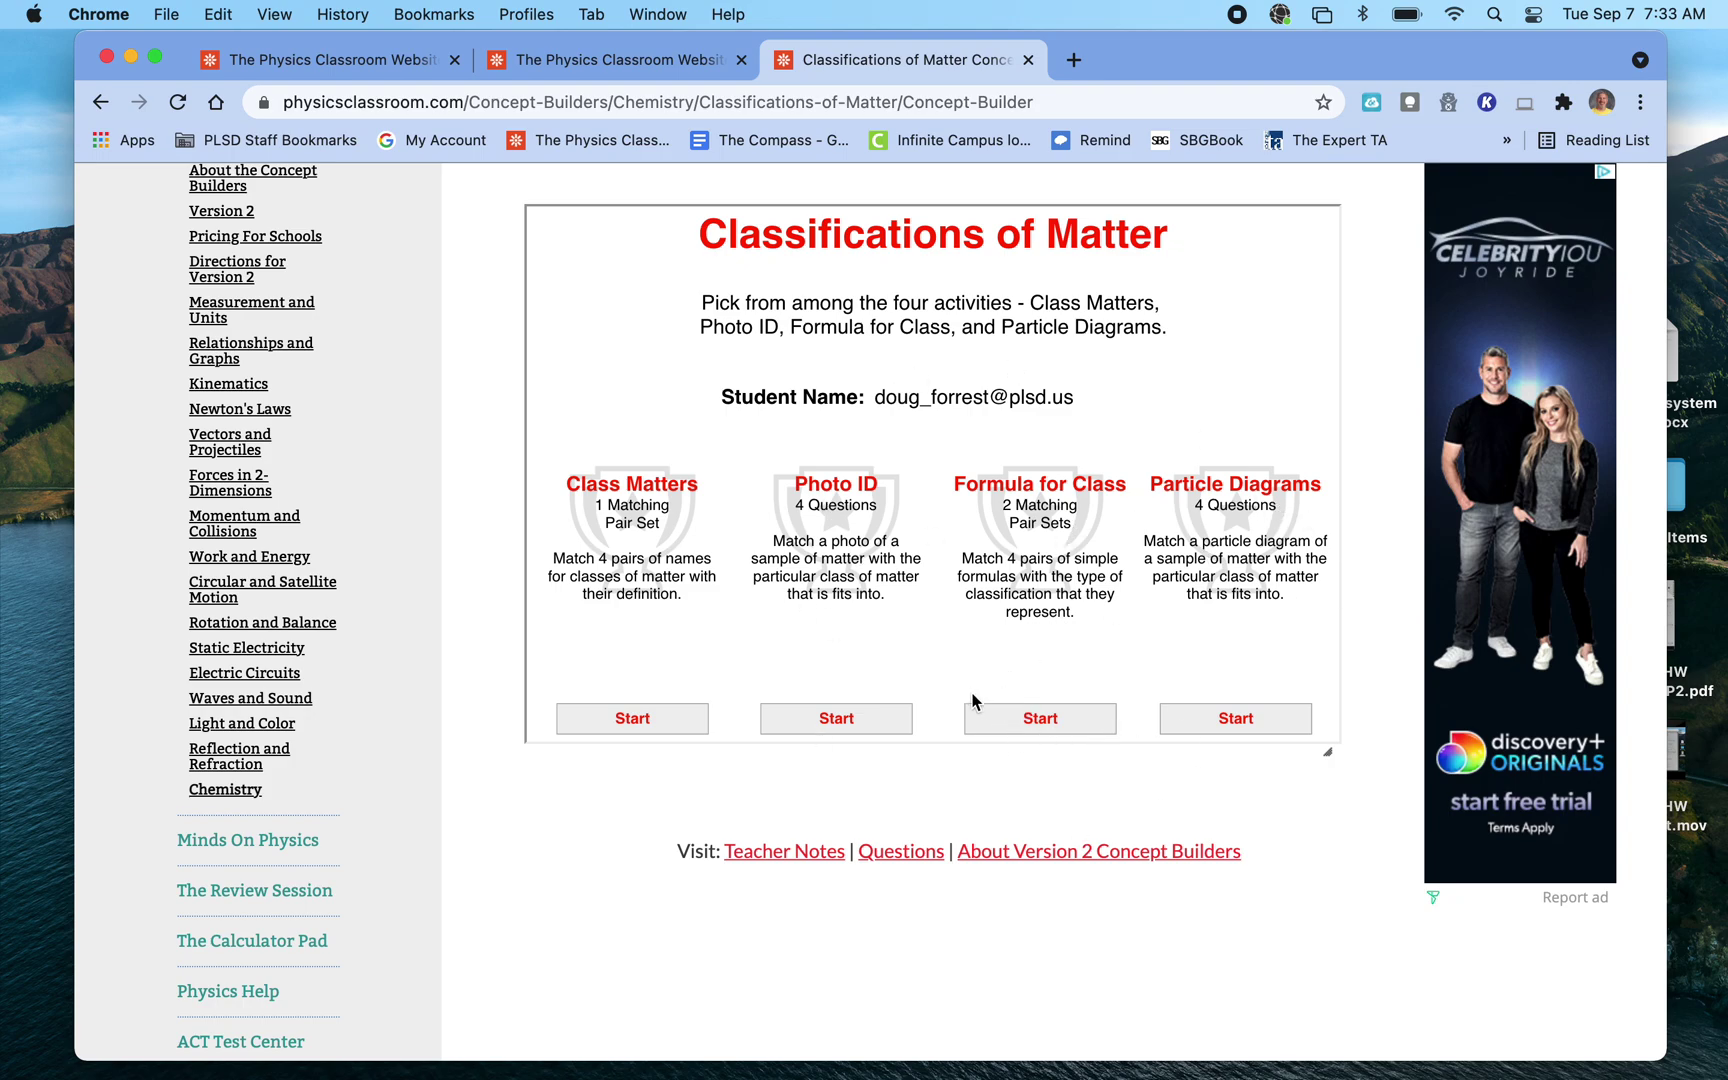
{"action": "left_click", "coordinate": [973, 733]}
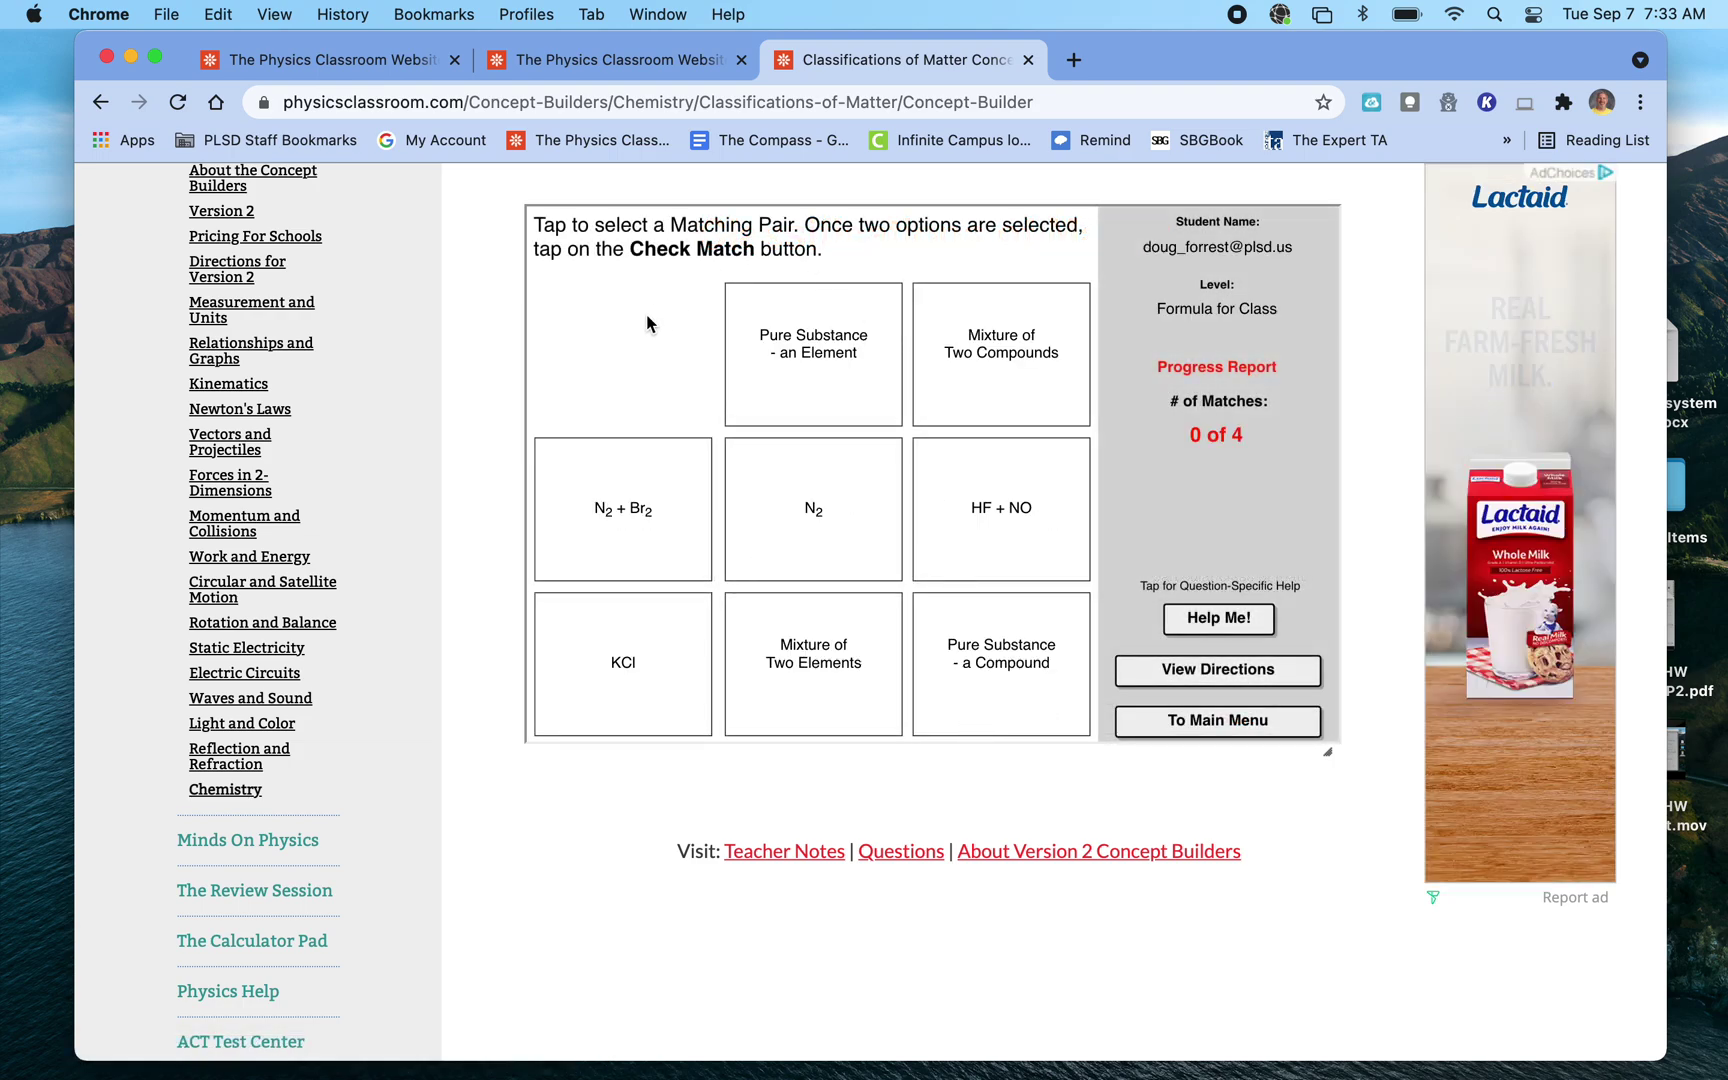
Match HF + NO to Mixture of Two Compounds and N2 to Pure Substance - an Element
{"action": "scroll", "coordinate": [650, 321], "scroll_direction": "up", "scroll_amount": 1}
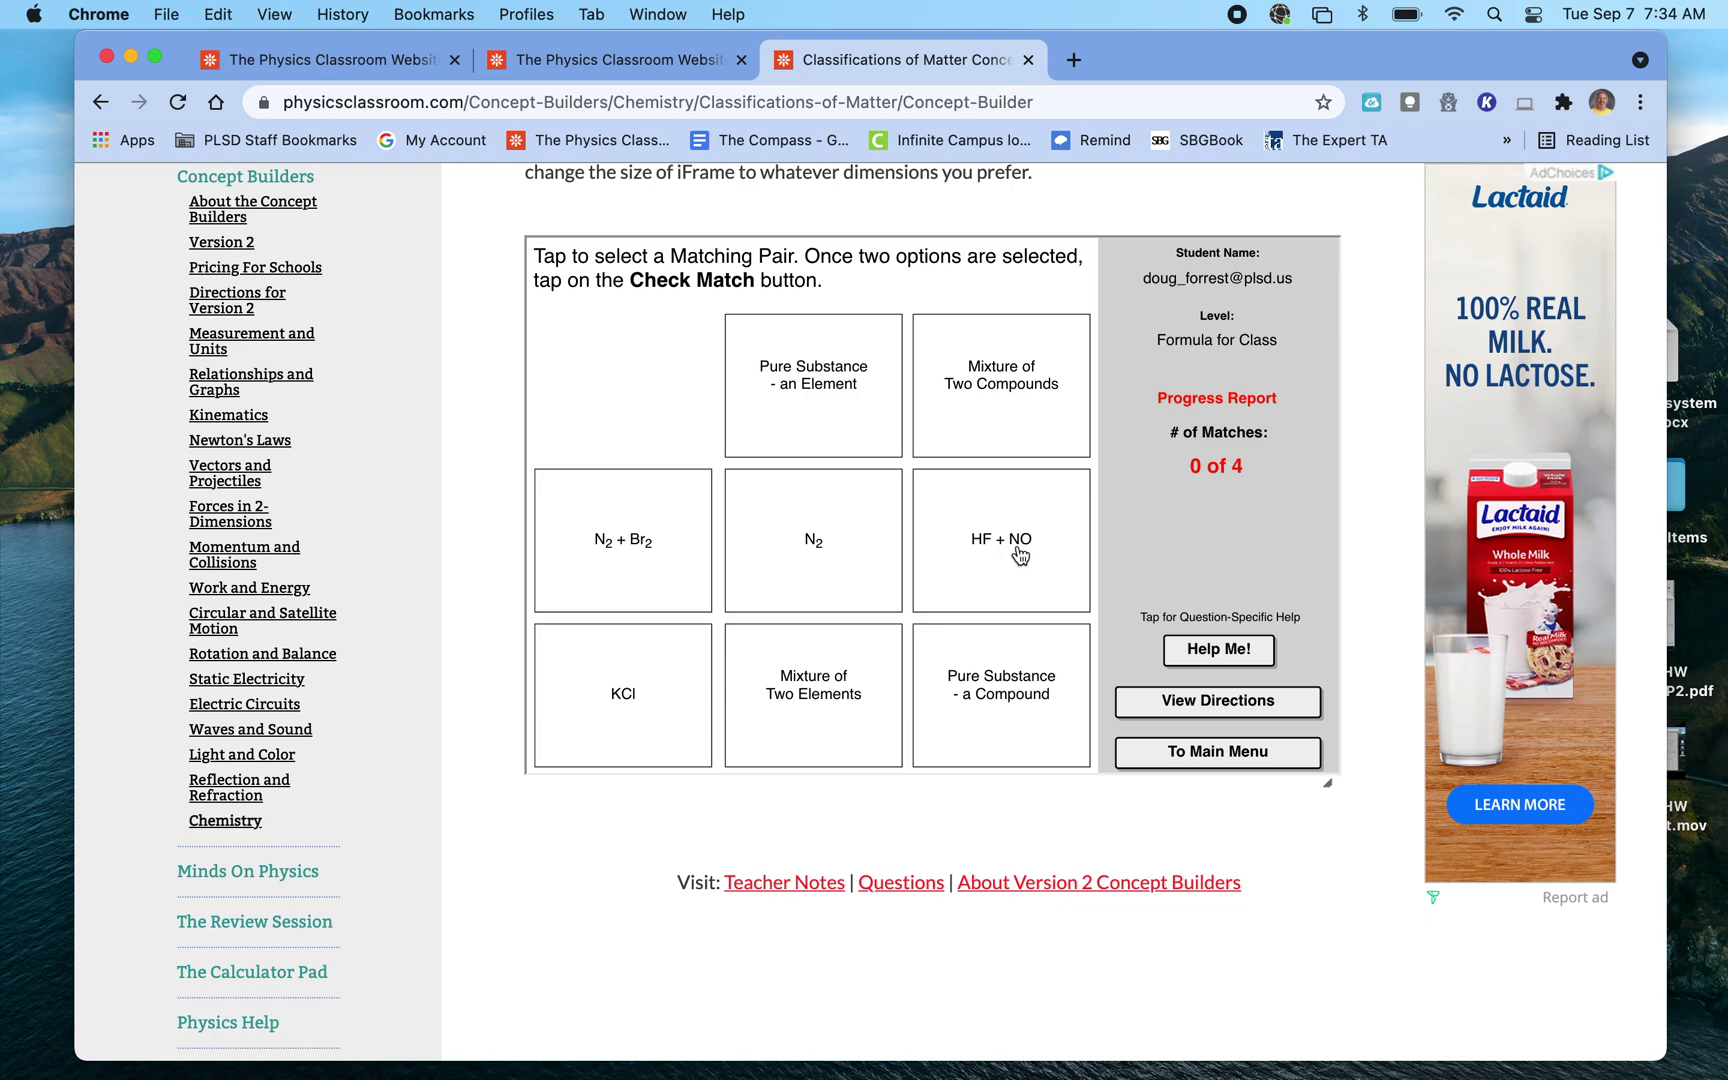
{"action": "left_click", "coordinate": [955, 425]}
{"action": "left_click", "coordinate": [951, 535]}
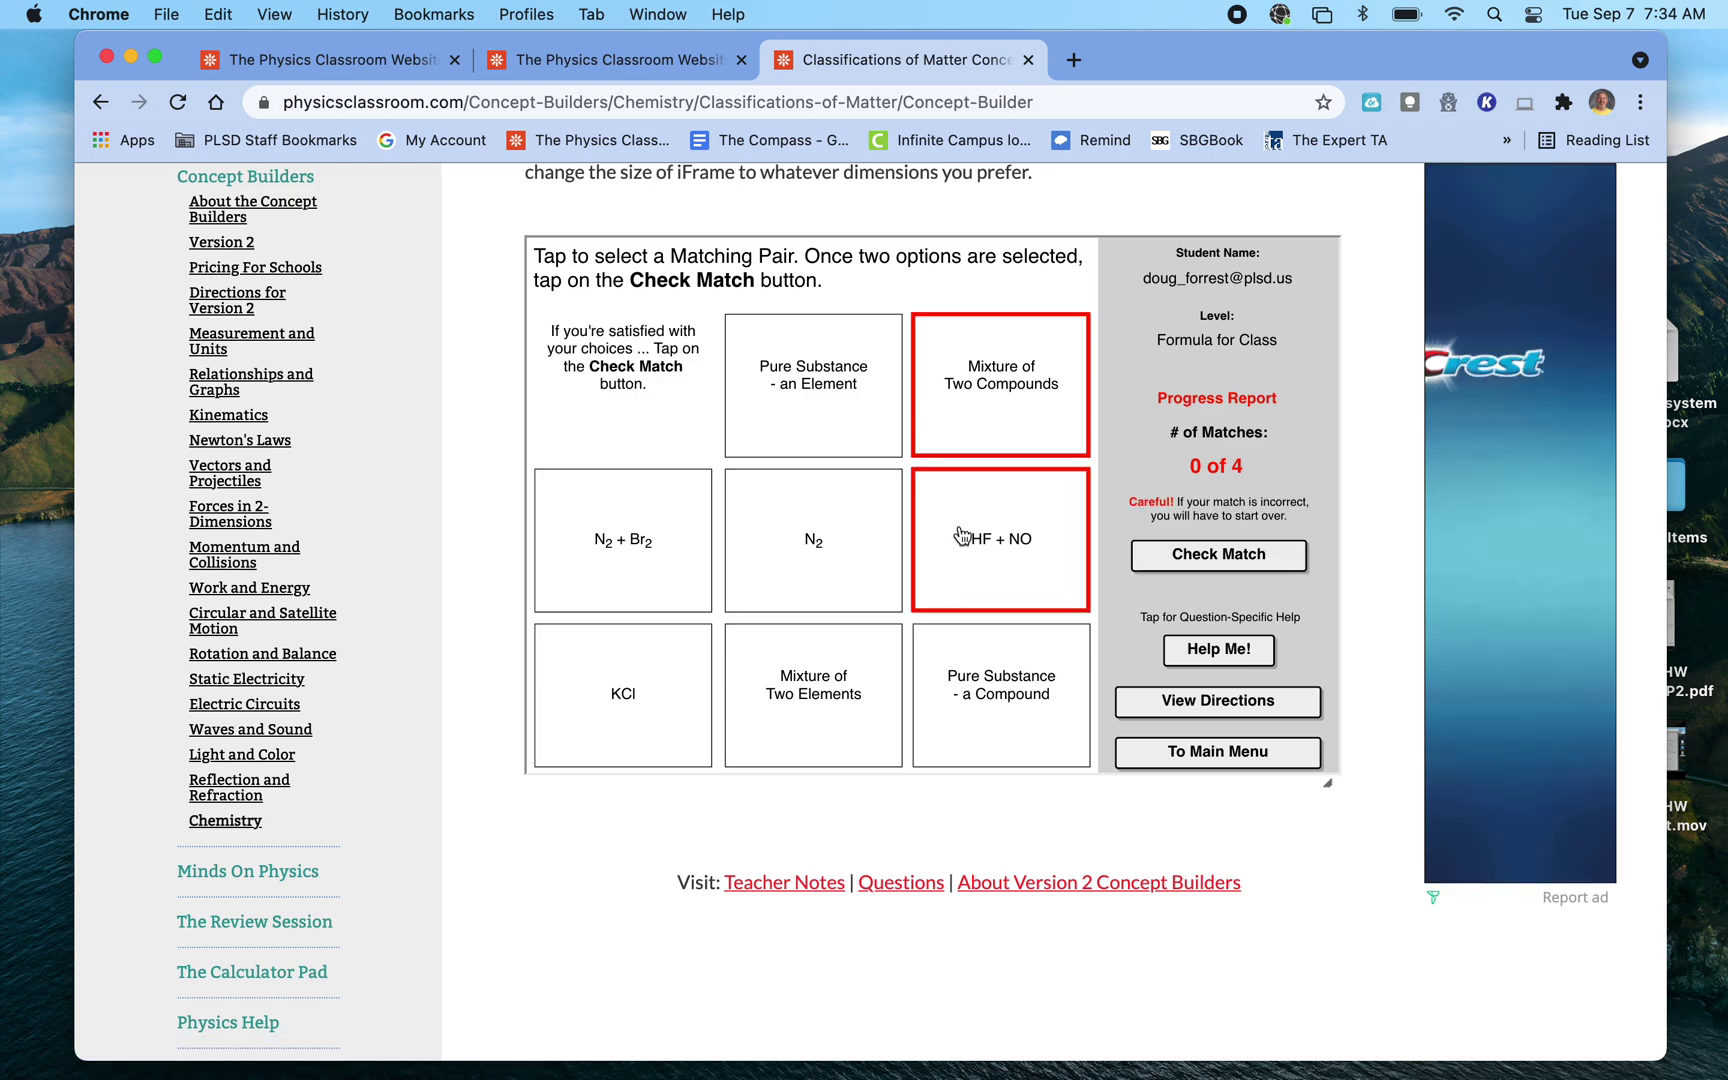
{"action": "left_click", "coordinate": [1158, 551]}
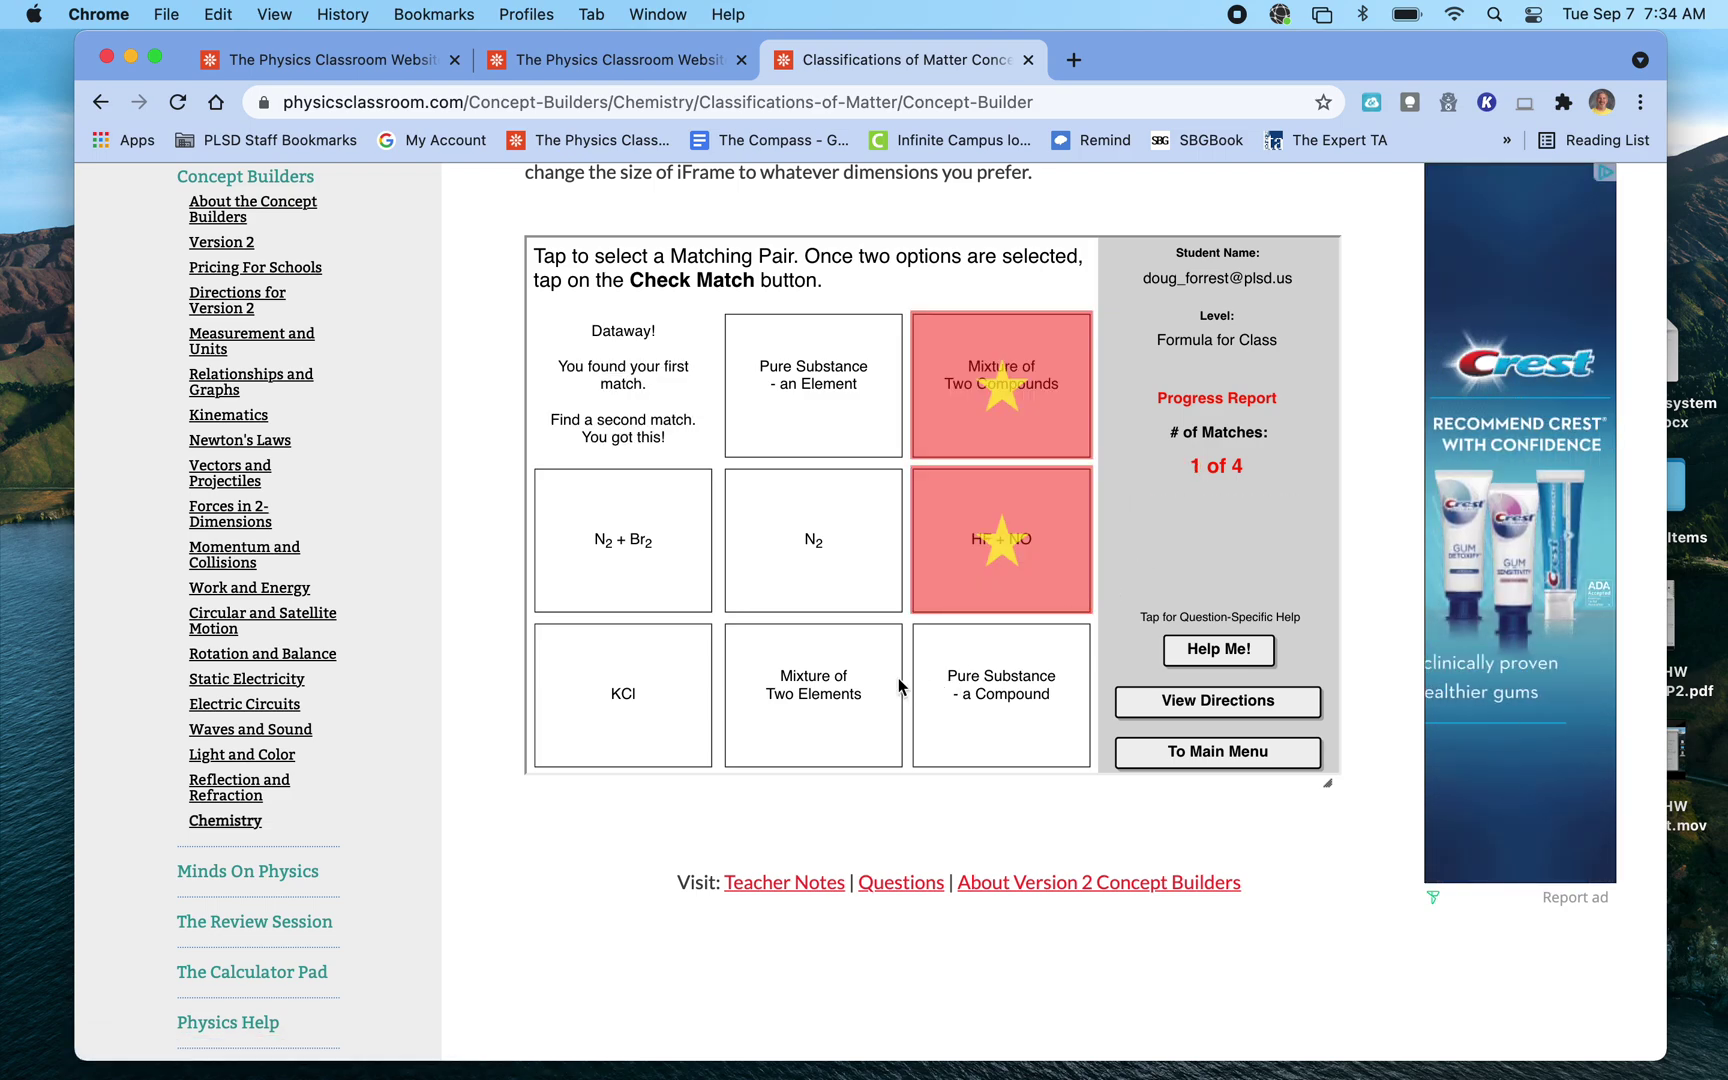
{"action": "left_click", "coordinate": [833, 570]}
{"action": "left_click", "coordinate": [826, 432]}
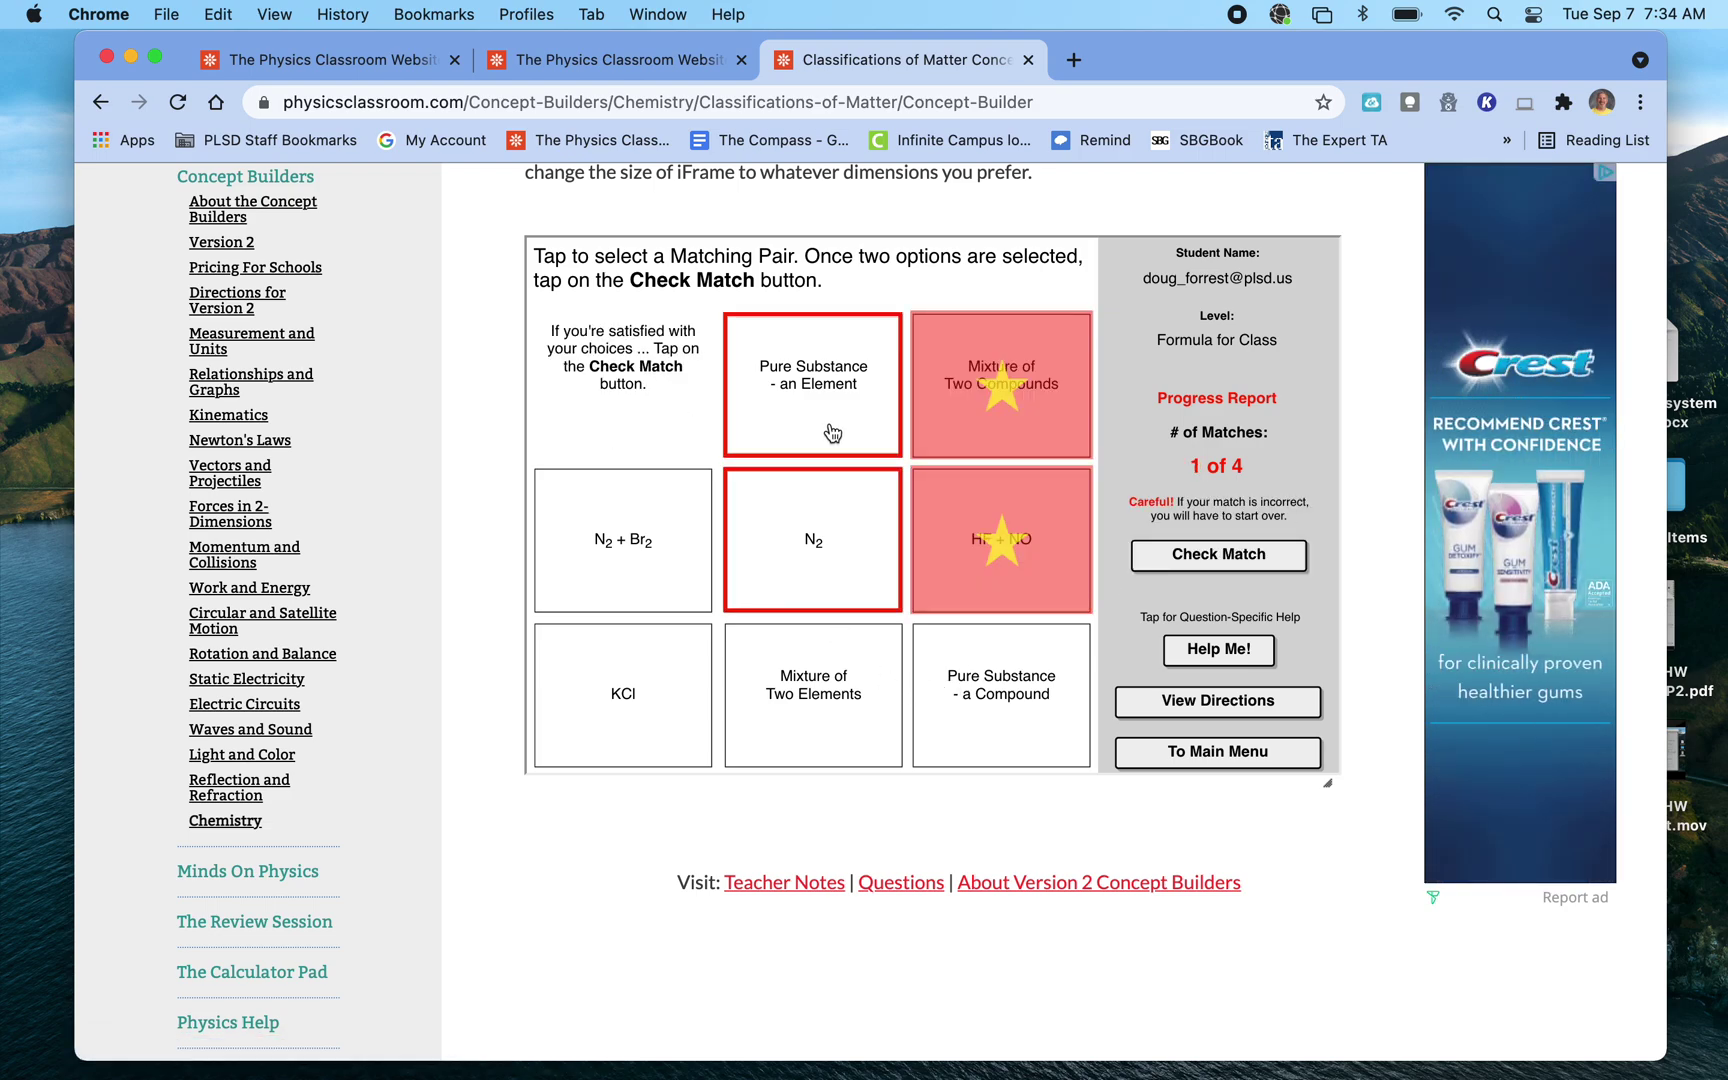
{"action": "left_click", "coordinate": [1153, 564]}
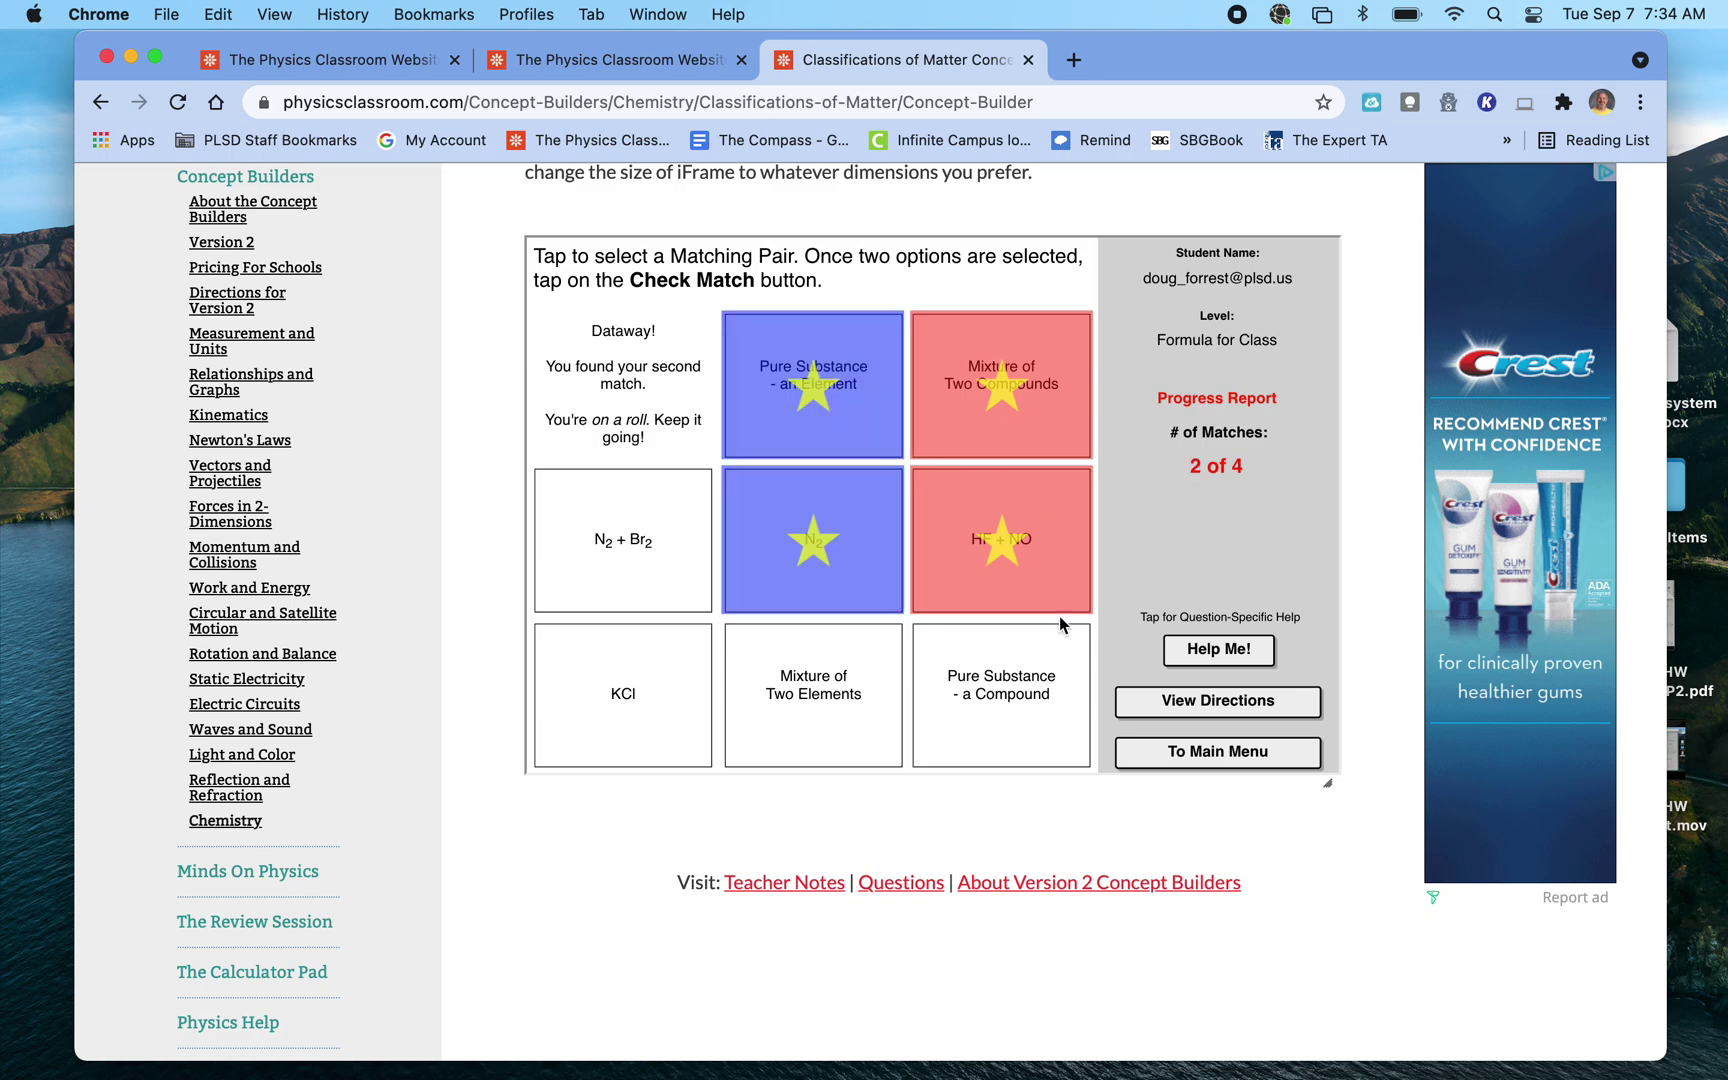
Mis-pair Pure Substance - a Compound with Mixture of Two Elements, then leave for the main menu
{"action": "left_click", "coordinate": [1006, 660]}
{"action": "left_click", "coordinate": [825, 674]}
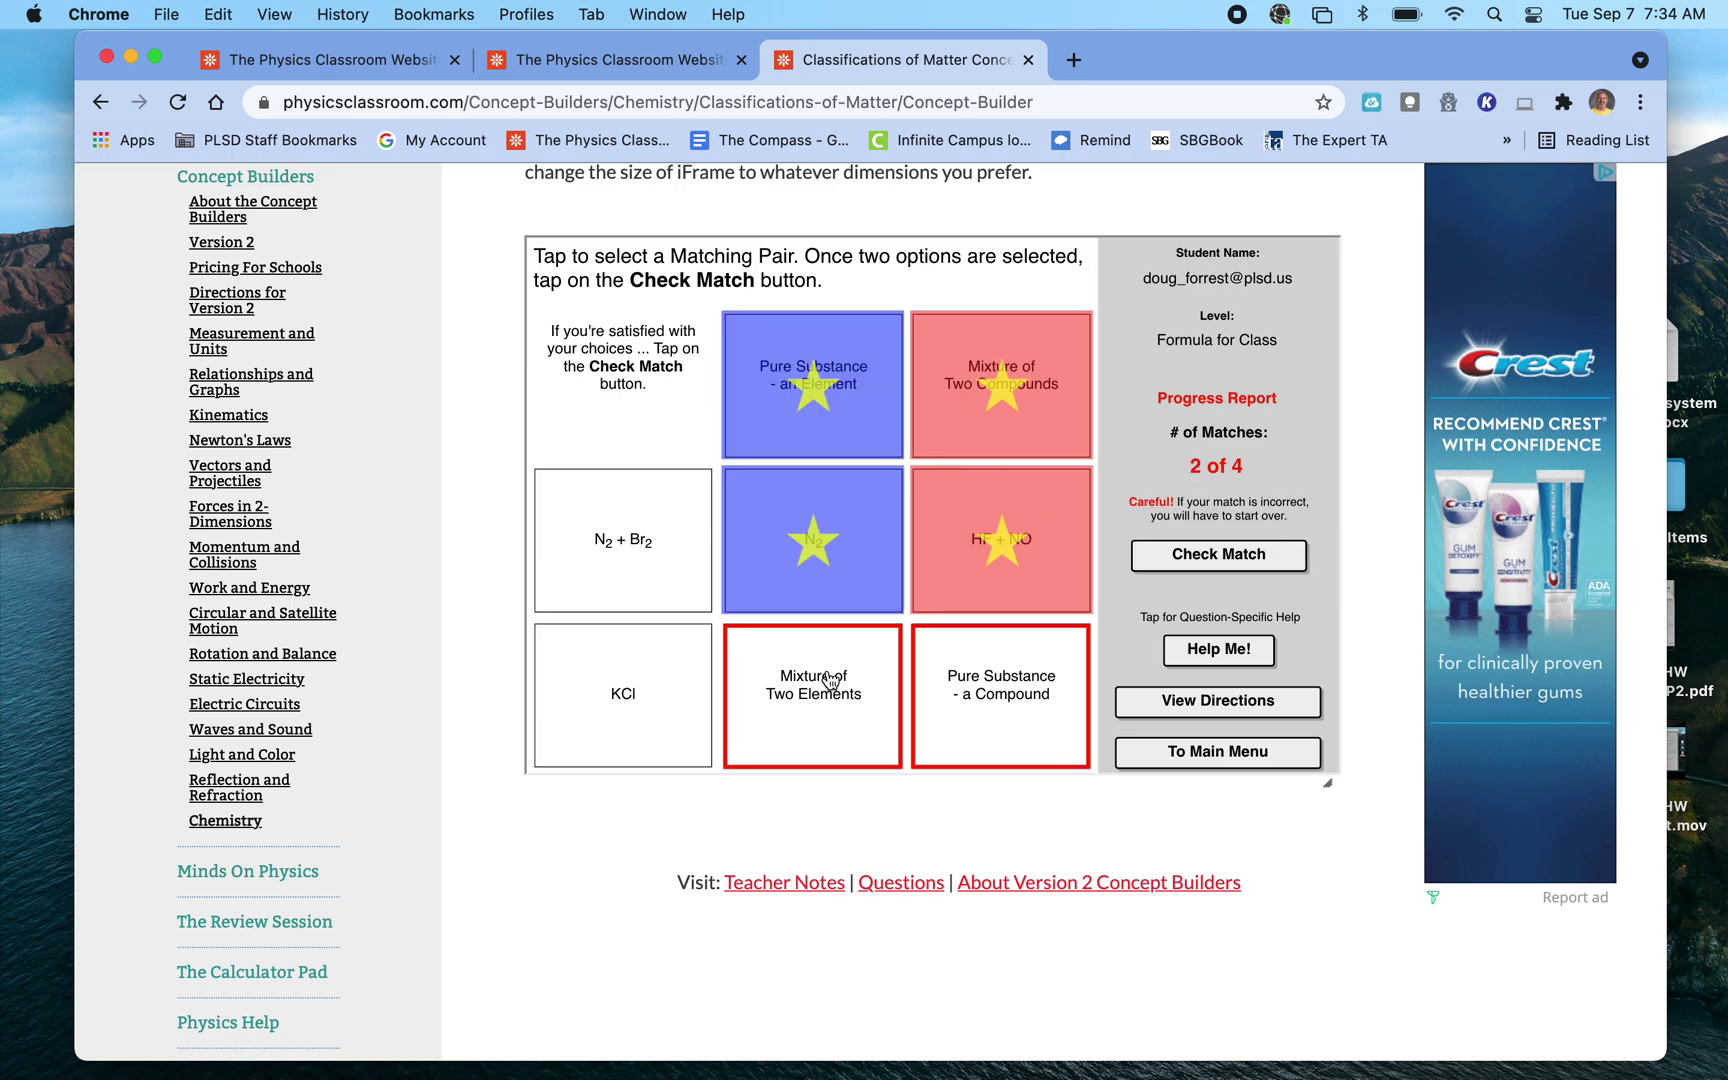
{"action": "left_click", "coordinate": [1173, 566]}
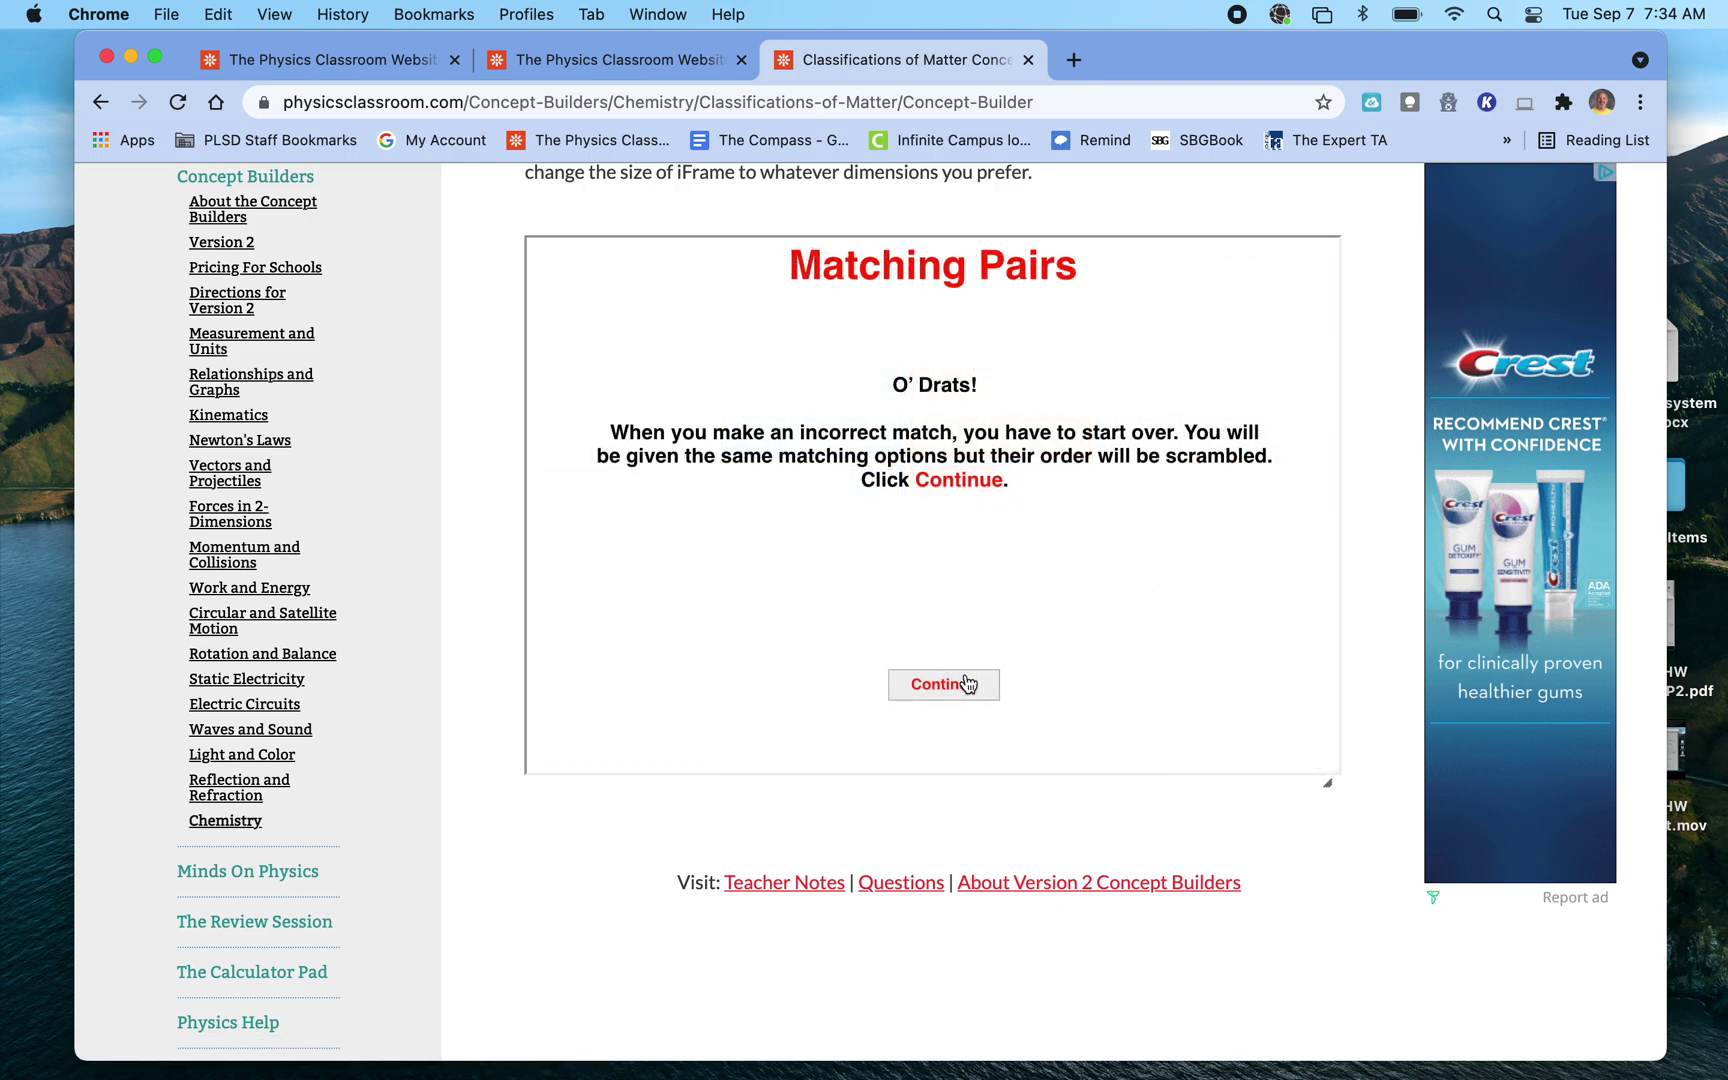
{"action": "left_click", "coordinate": [966, 684]}
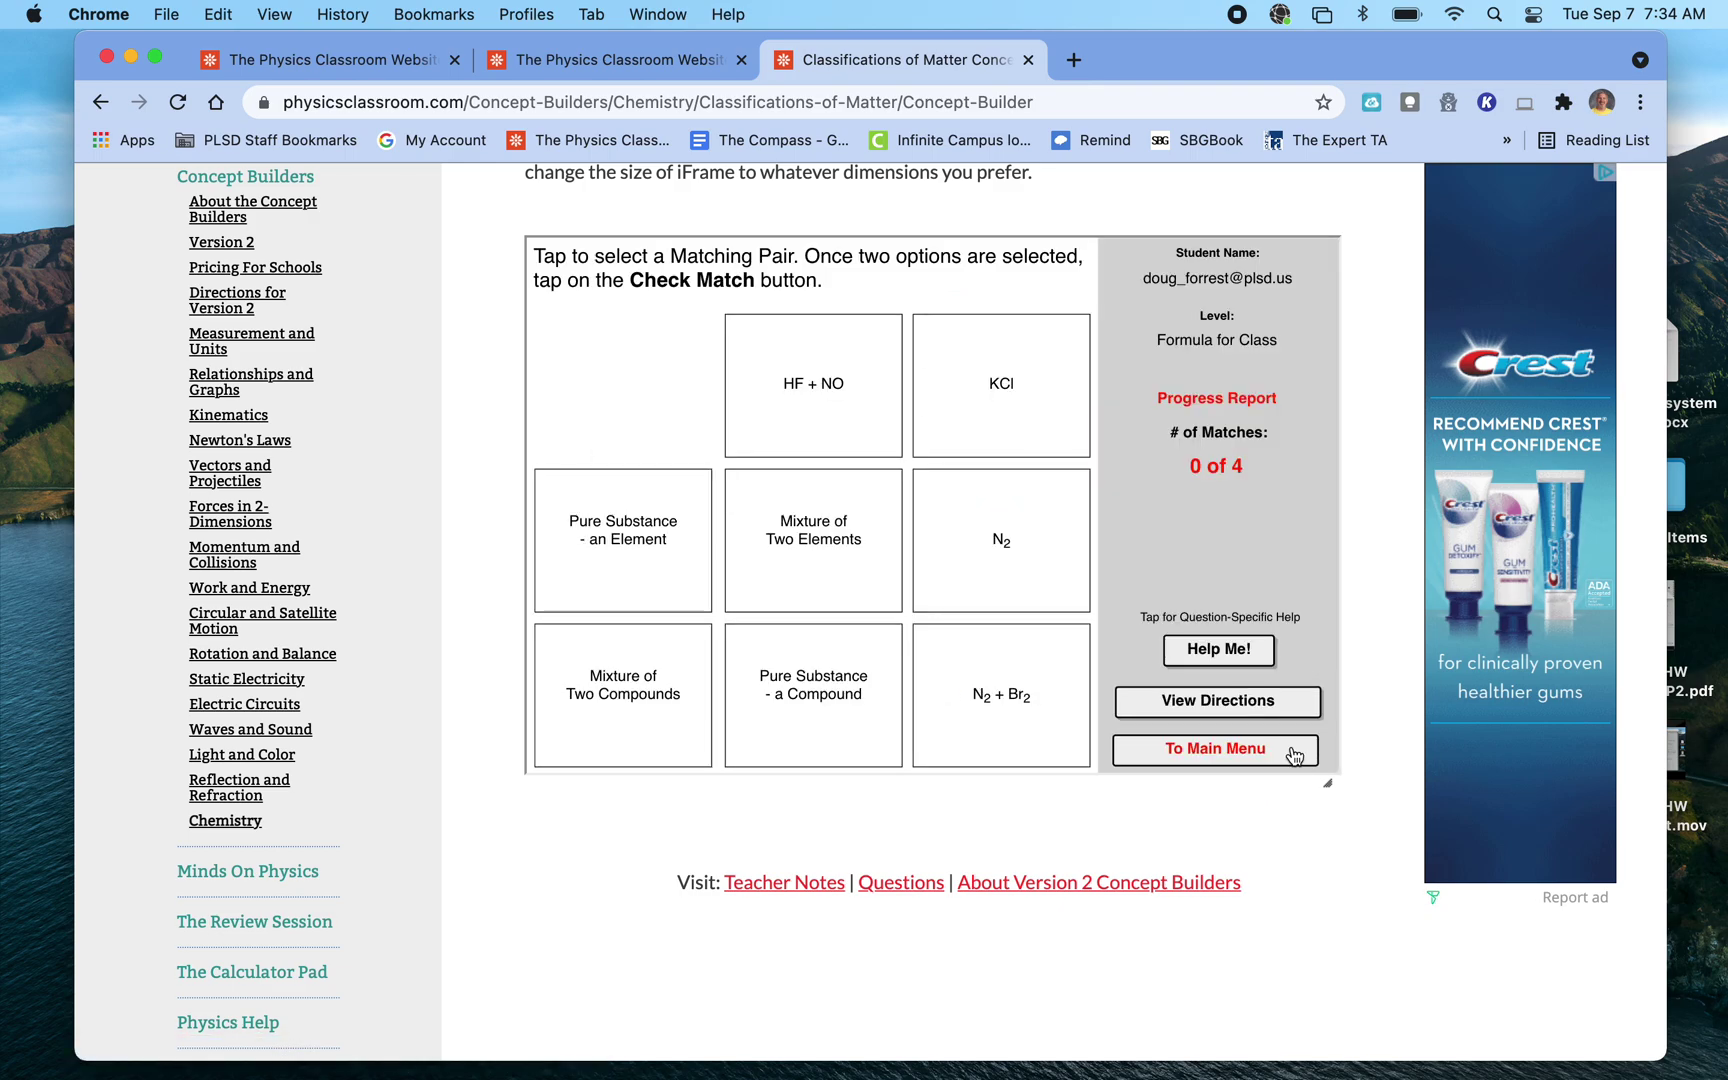
{"action": "left_click", "coordinate": [1153, 752]}
Confirm returning to the main menu and start the Particle Diagrams activity
{"action": "left_click", "coordinate": [880, 574]}
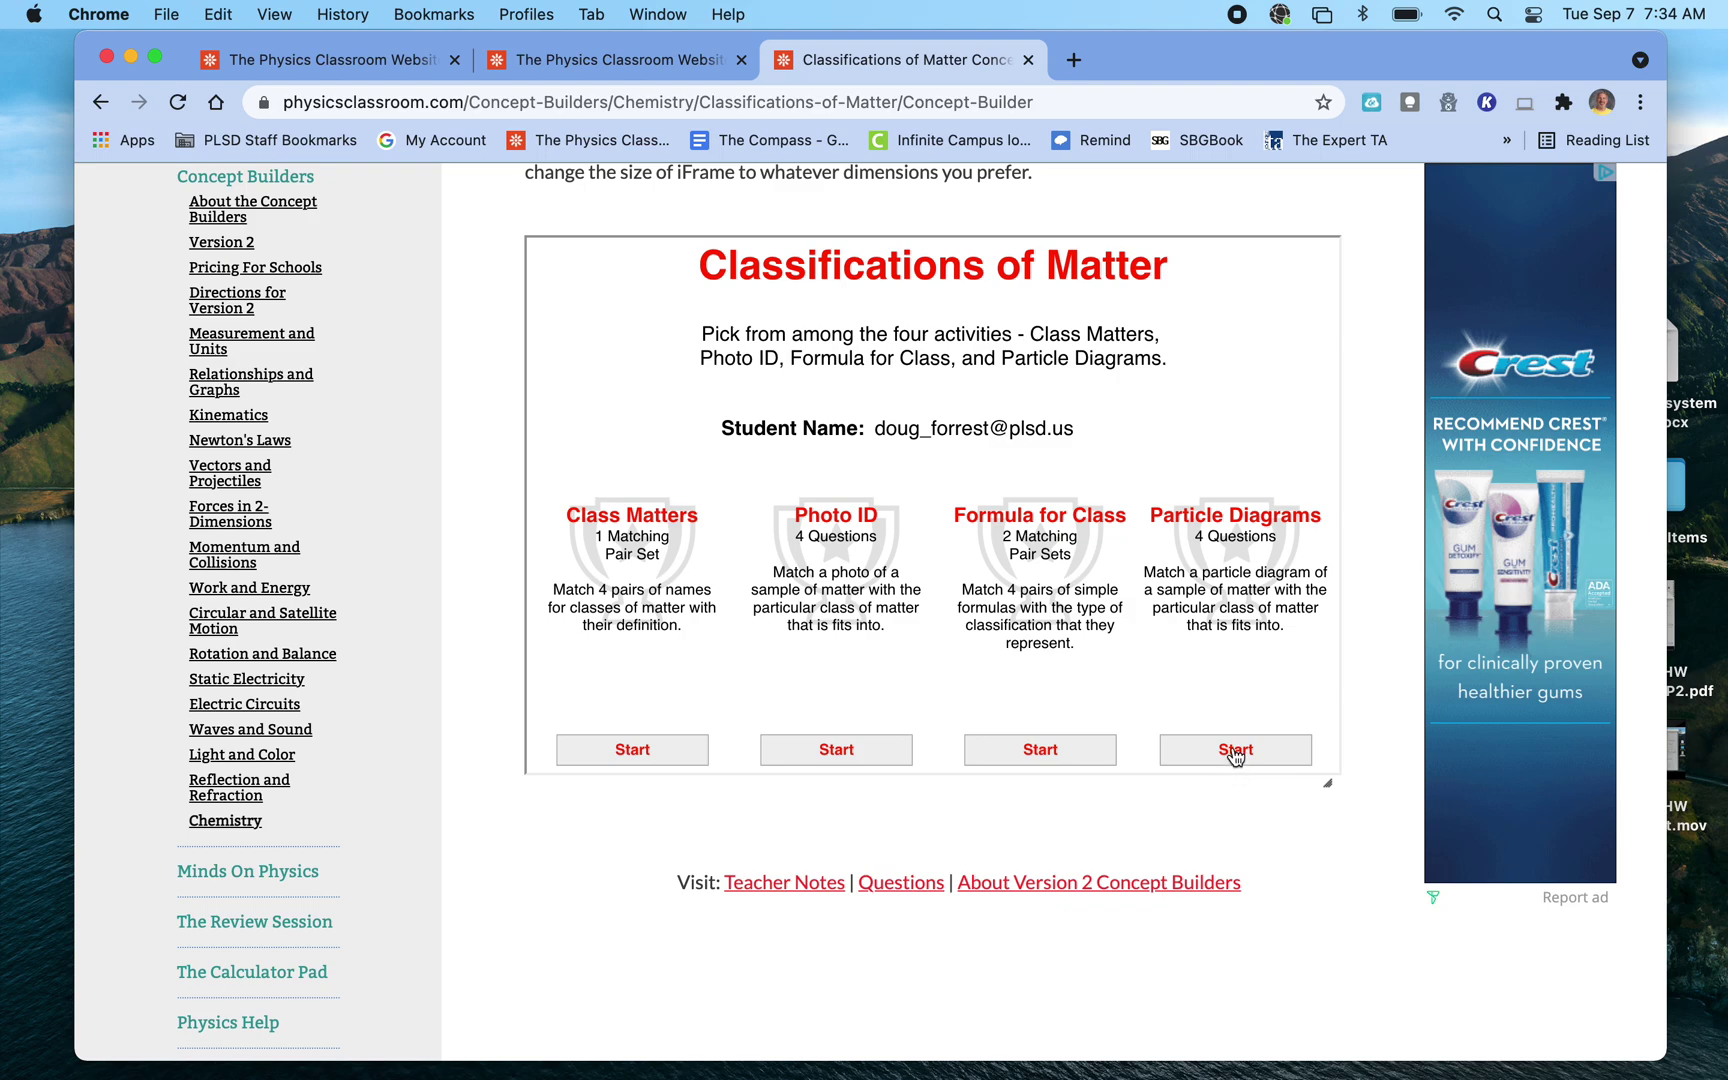
{"action": "left_click", "coordinate": [1236, 749]}
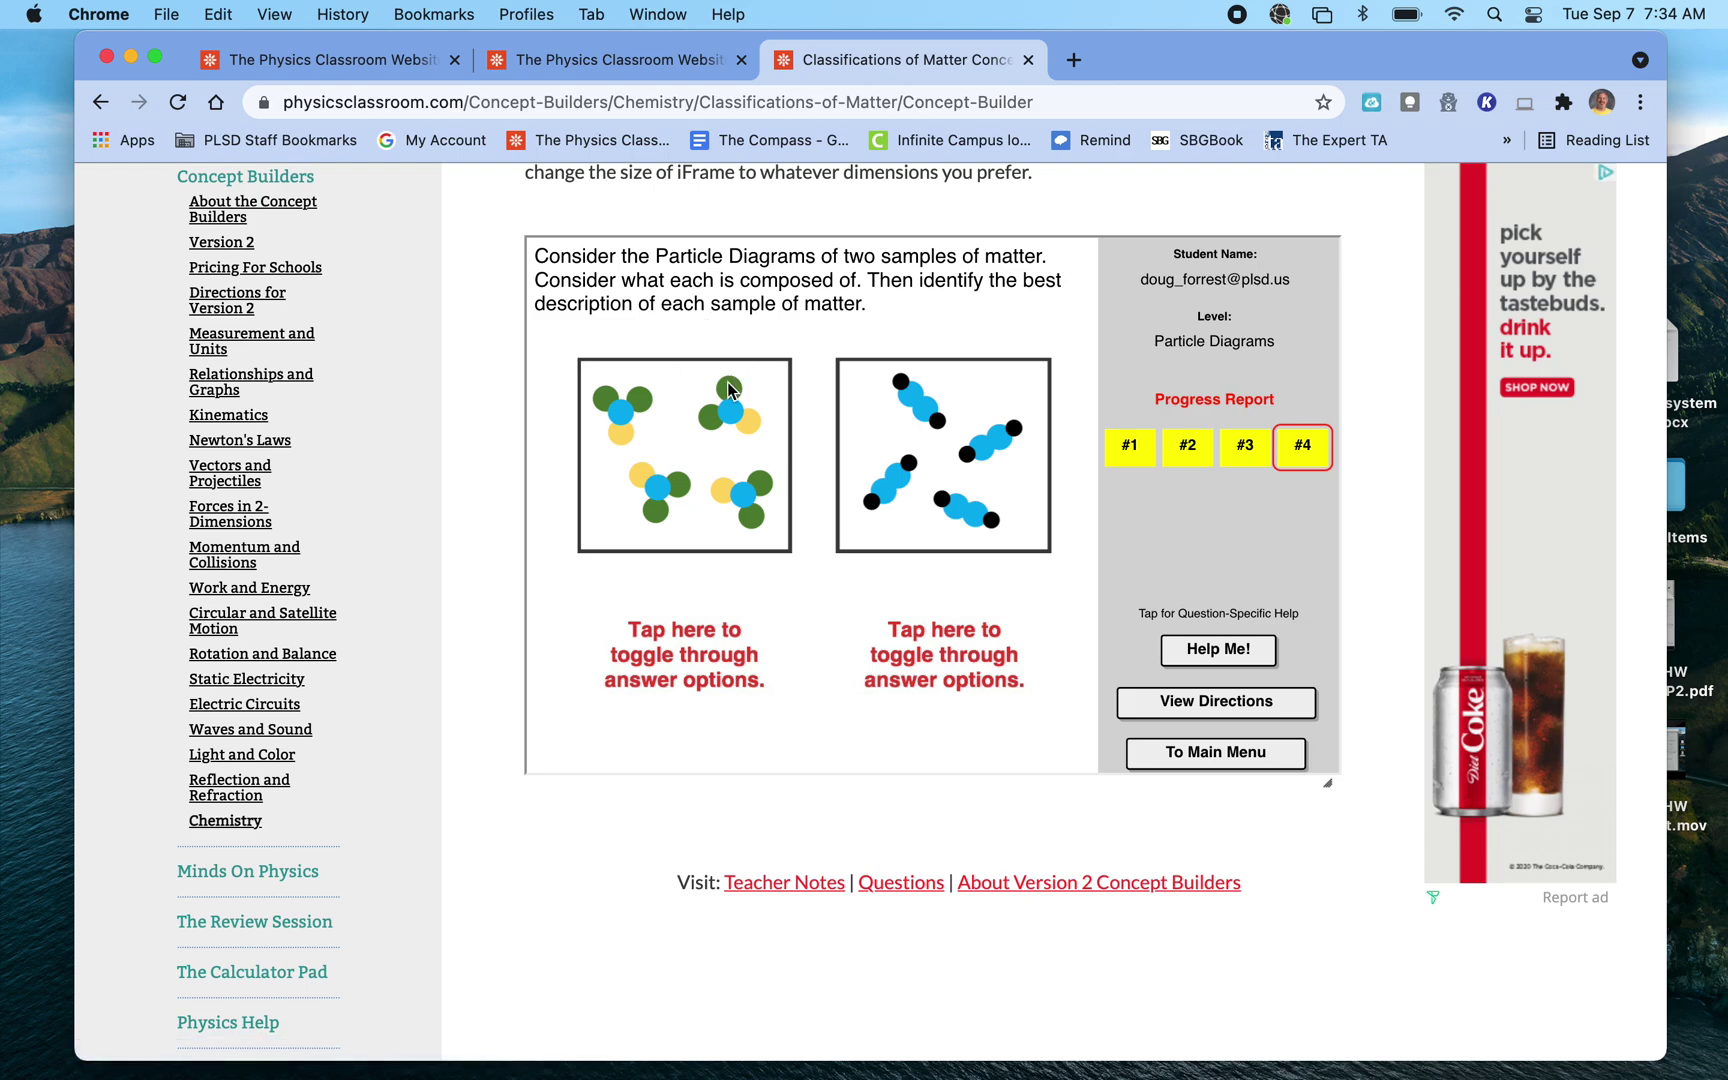
{"action": "scroll", "coordinate": [730, 430], "scroll_direction": "right", "scroll_amount": 1}
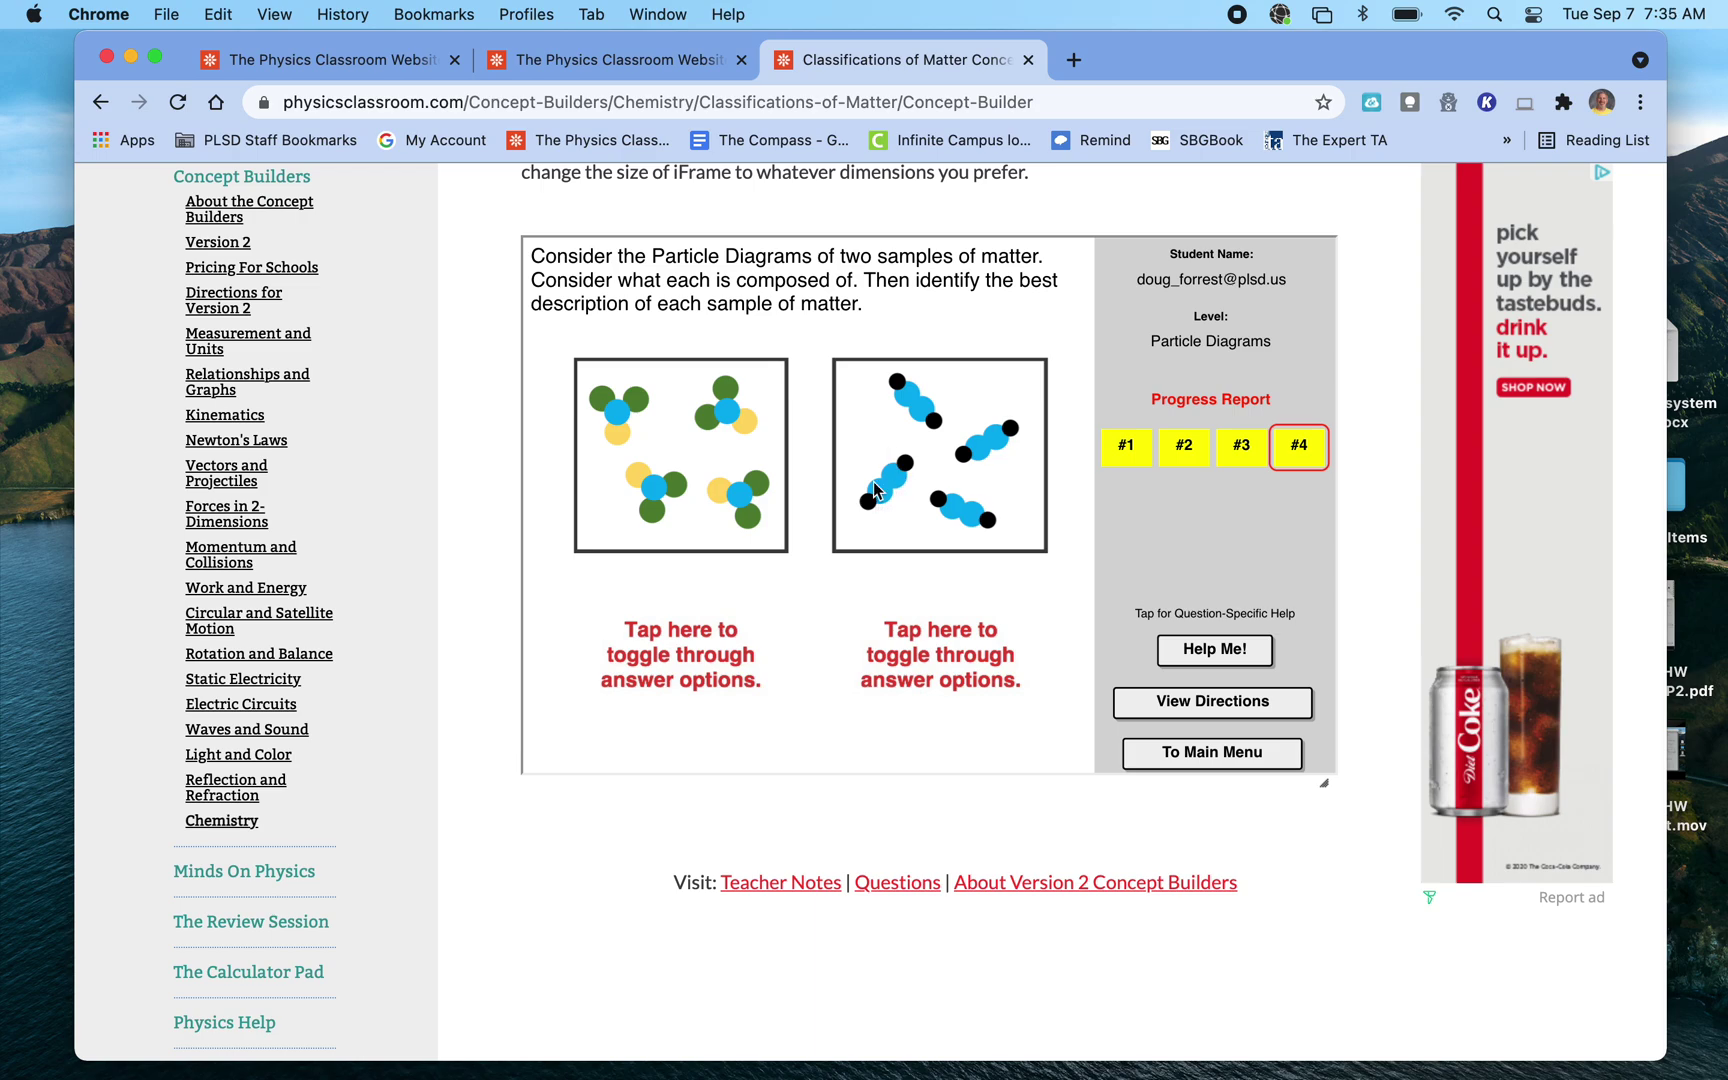
Describe both samples as Pure substance of 1 compound and submit the answer
{"action": "left_click", "coordinate": [885, 660]}
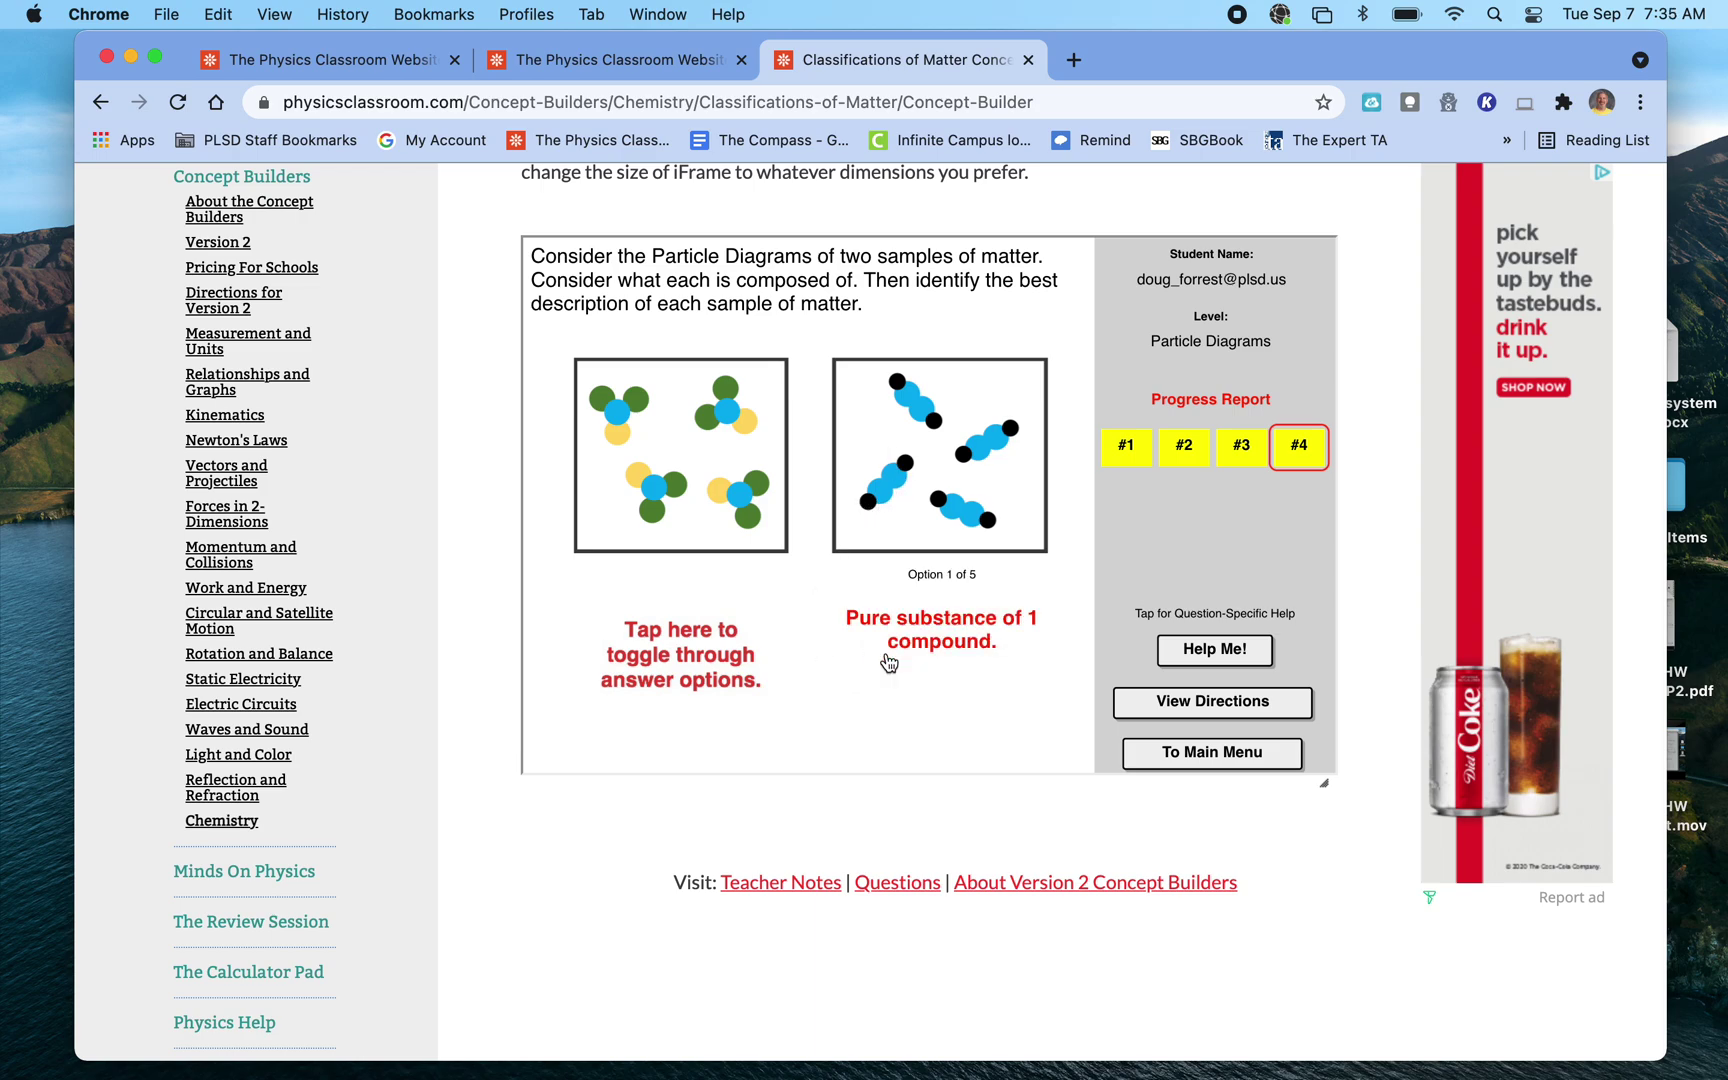
{"action": "left_click", "coordinate": [736, 672]}
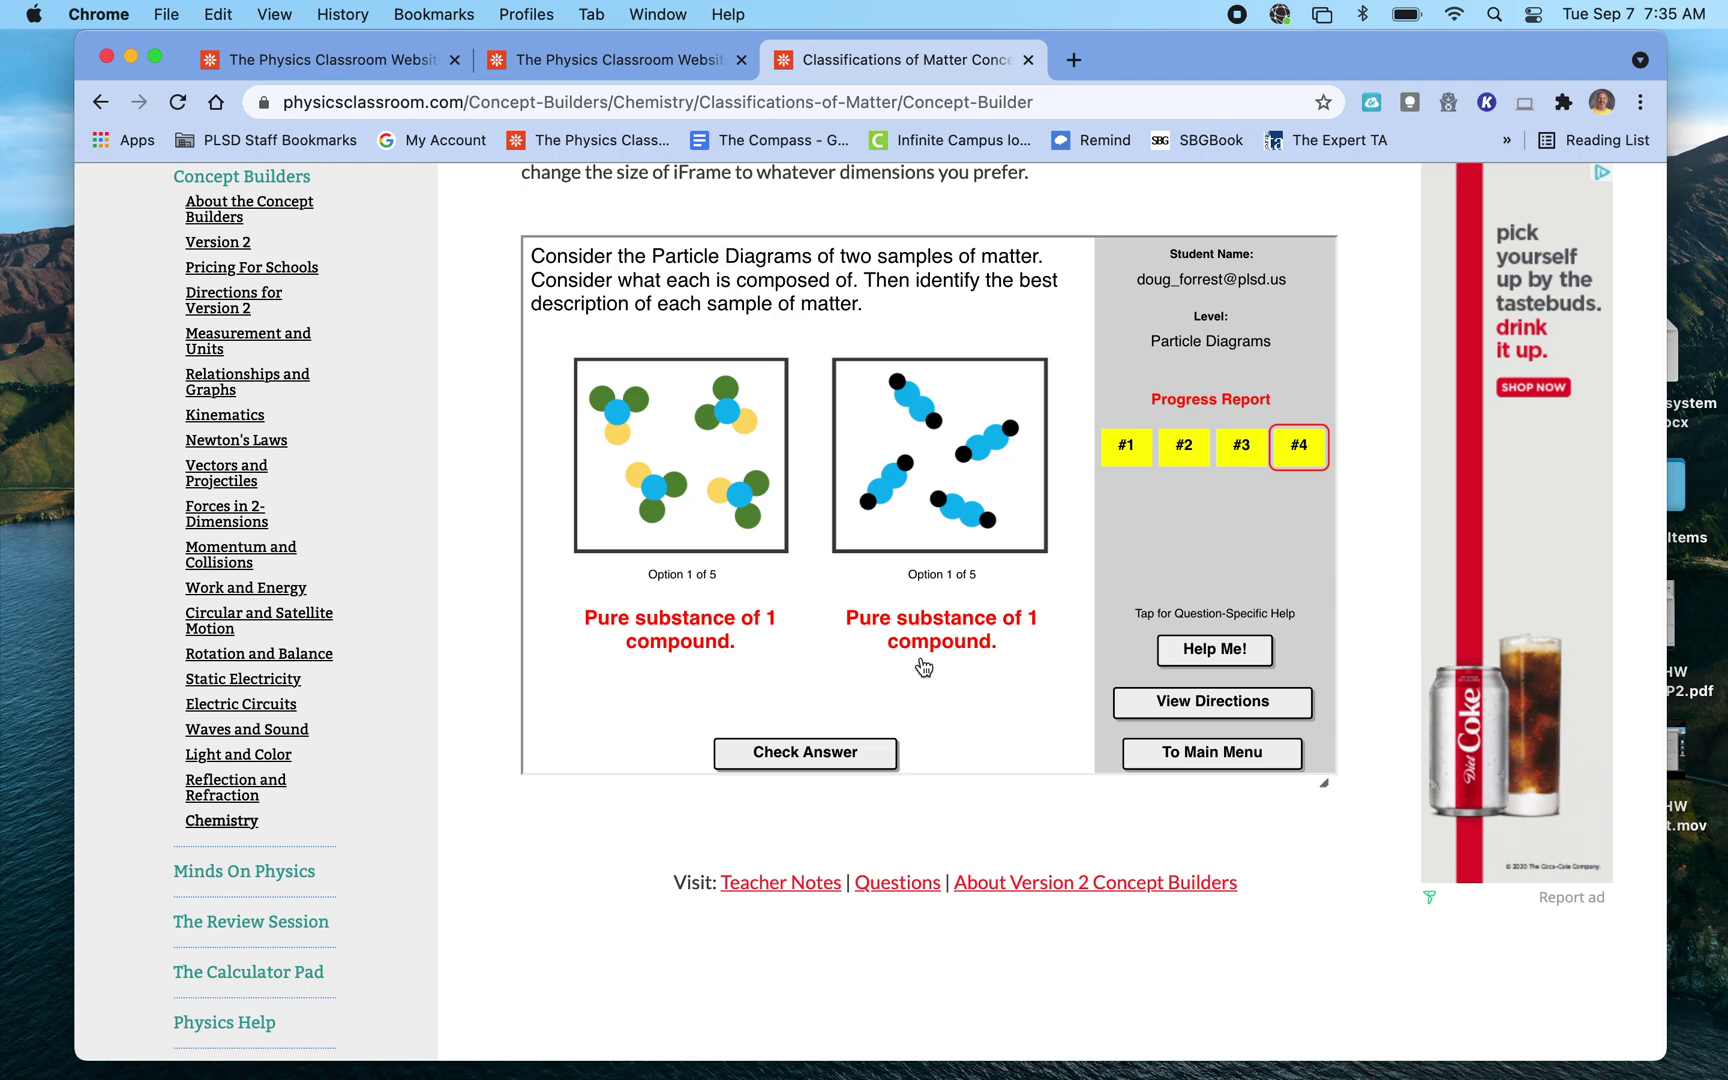
{"action": "left_click", "coordinate": [845, 758]}
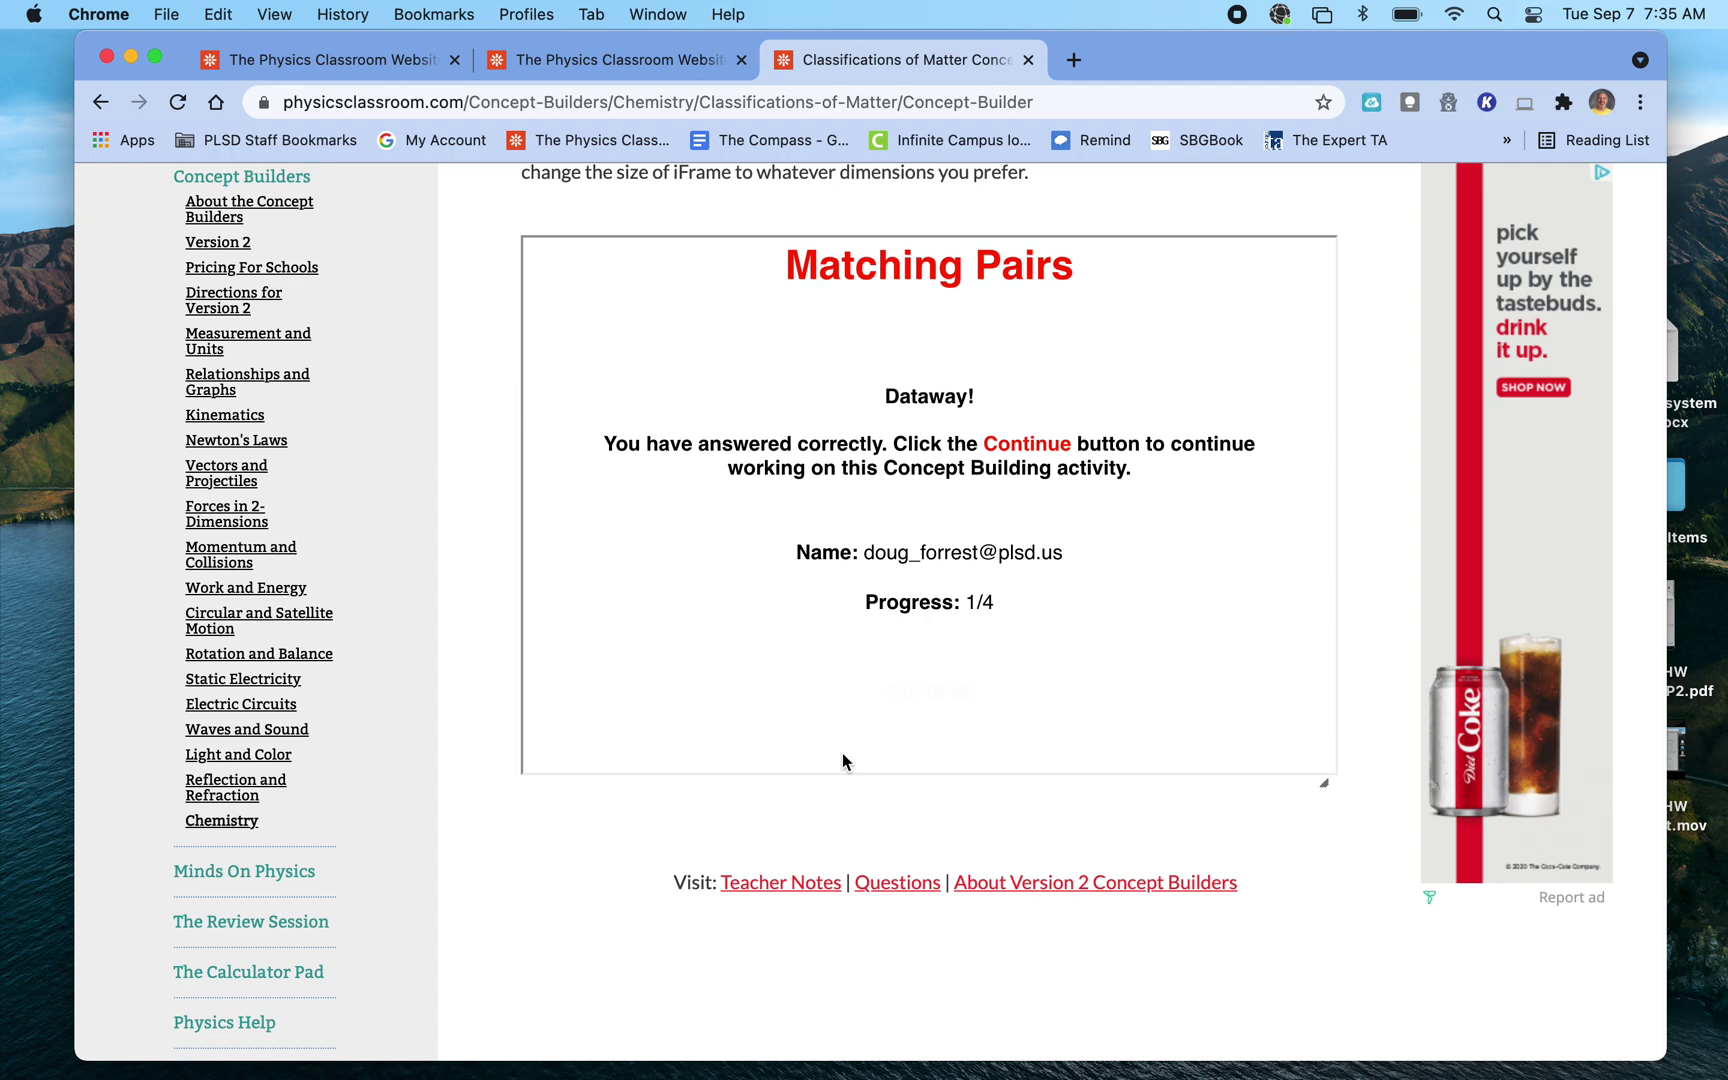
{"action": "left_click", "coordinate": [896, 708]}
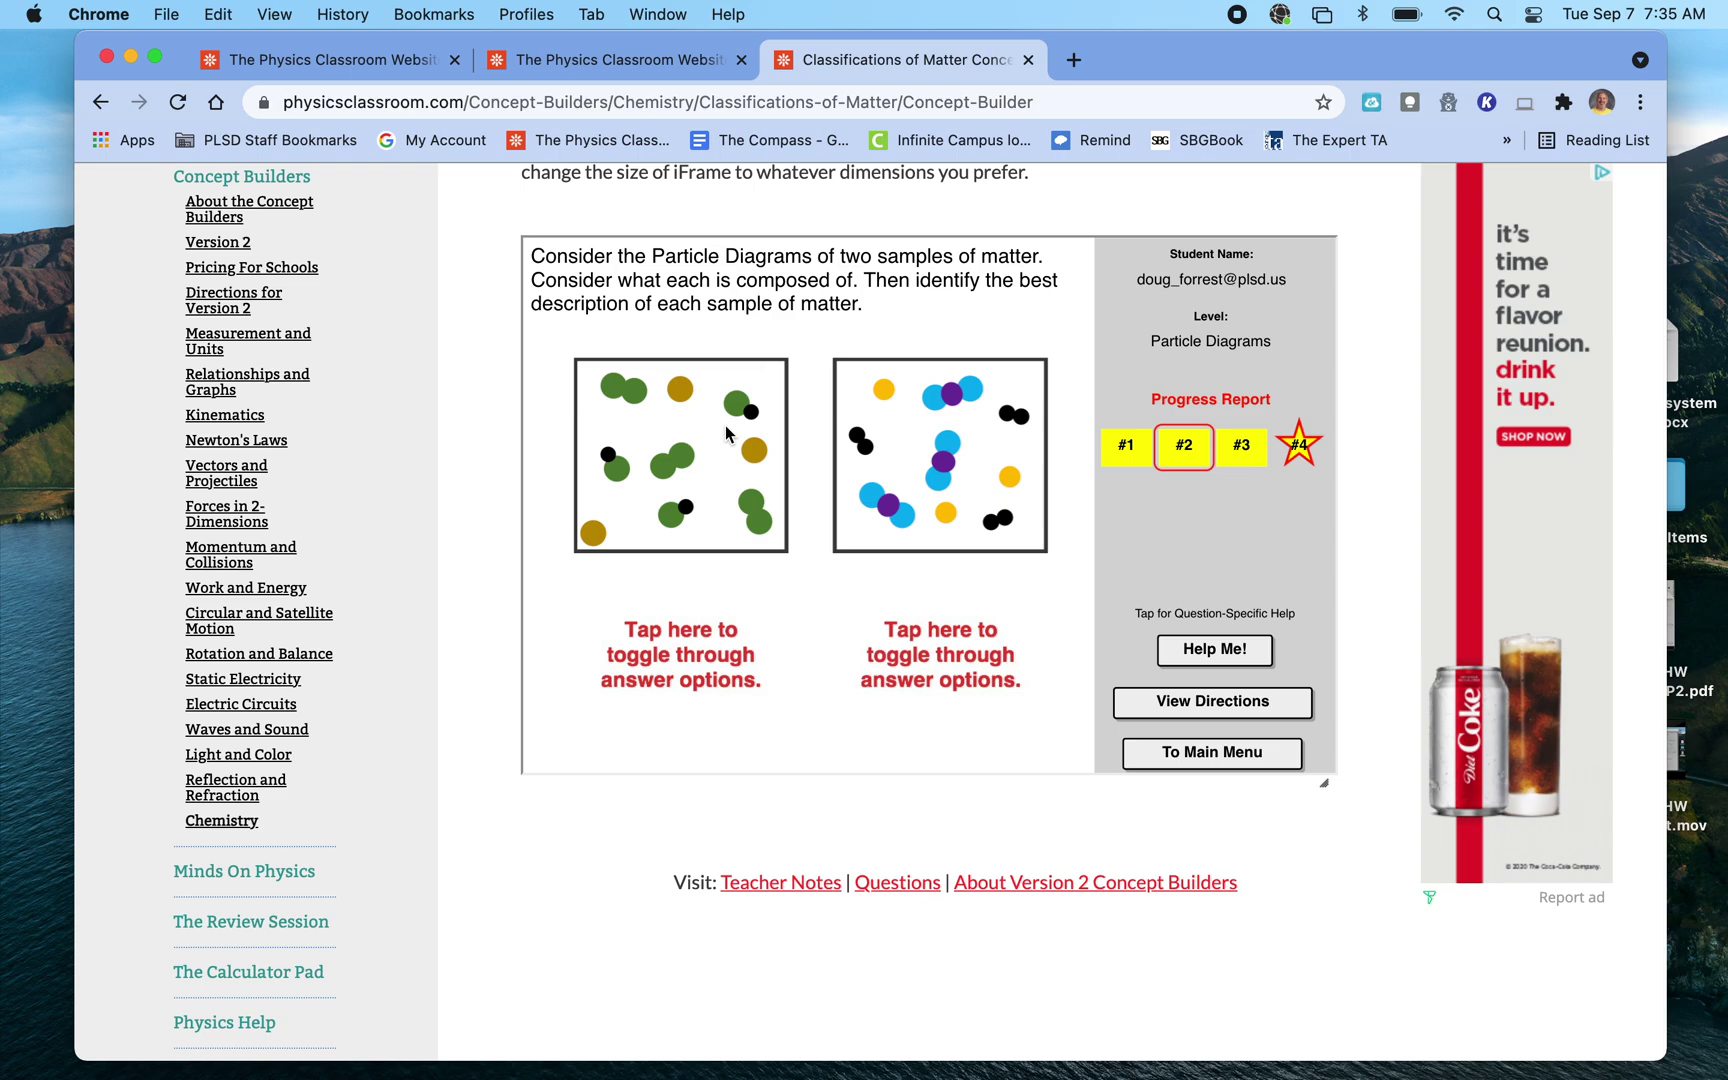
Answer left 2 elements and 1 compound, right Mixture of 4 elements, marked incorrect
{"action": "left_click", "coordinate": [922, 647]}
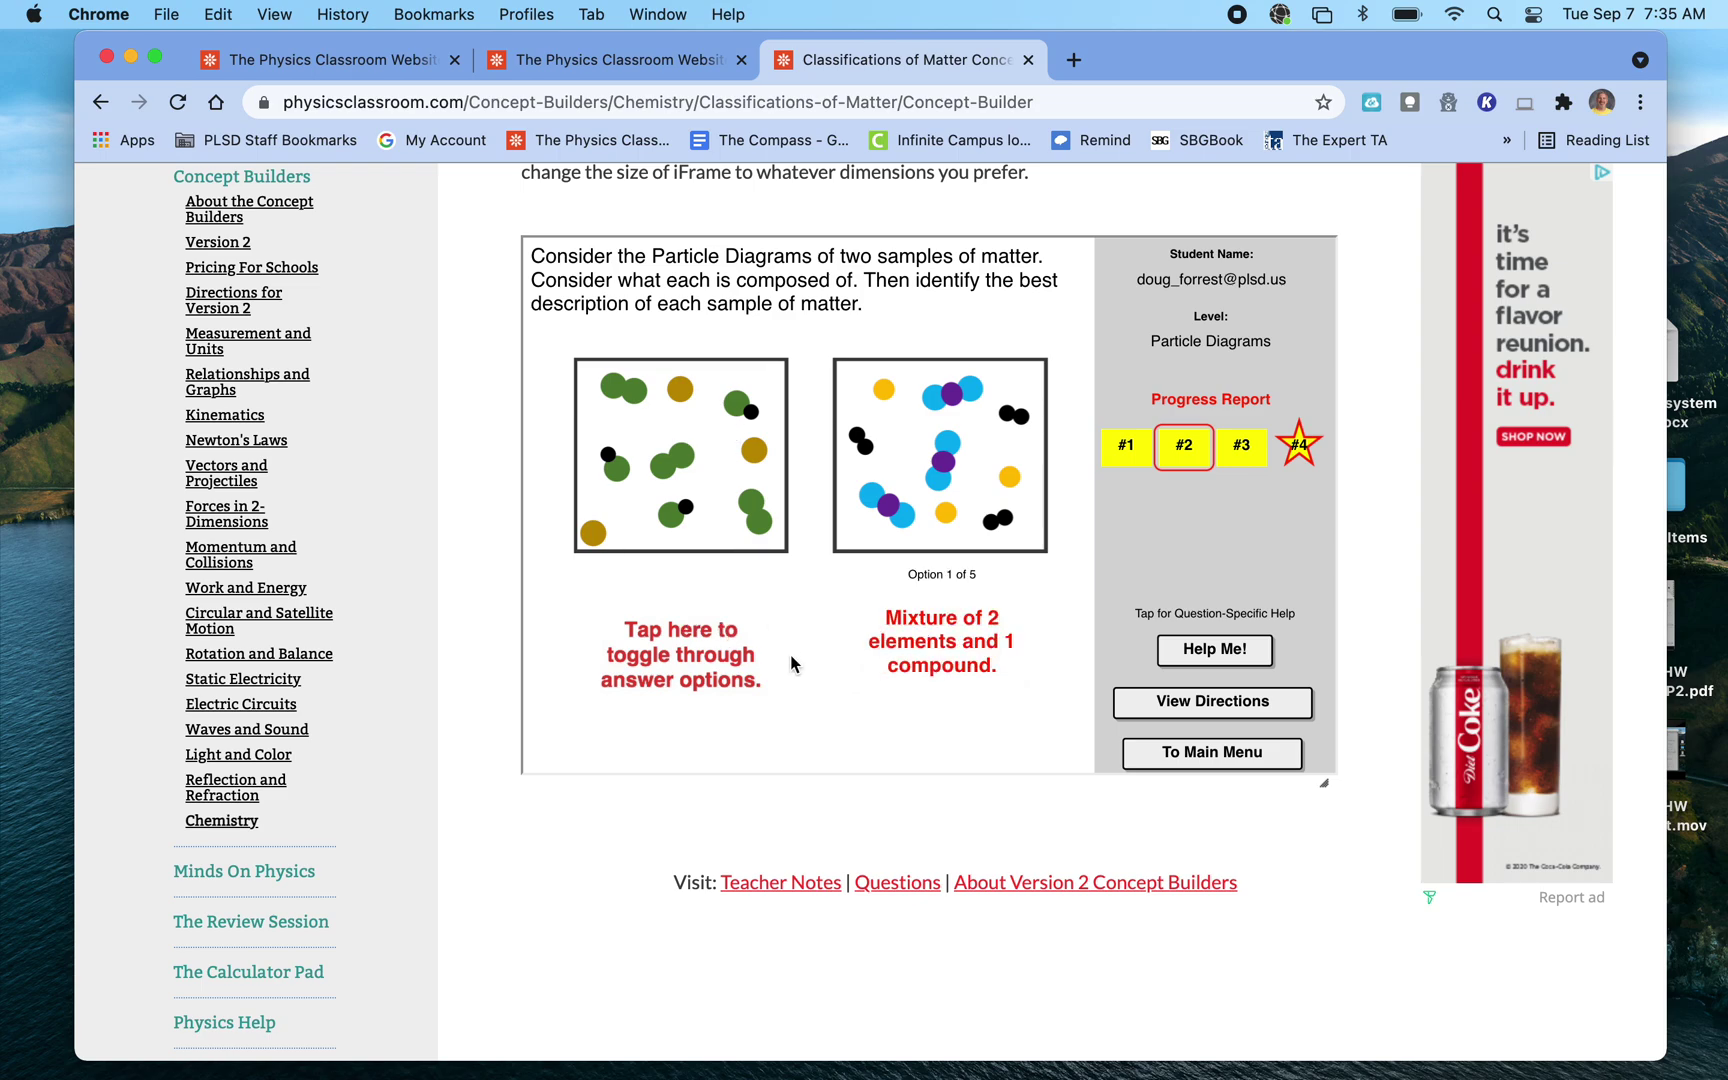
{"action": "left_click", "coordinate": [726, 663]}
{"action": "left_click", "coordinate": [717, 647]}
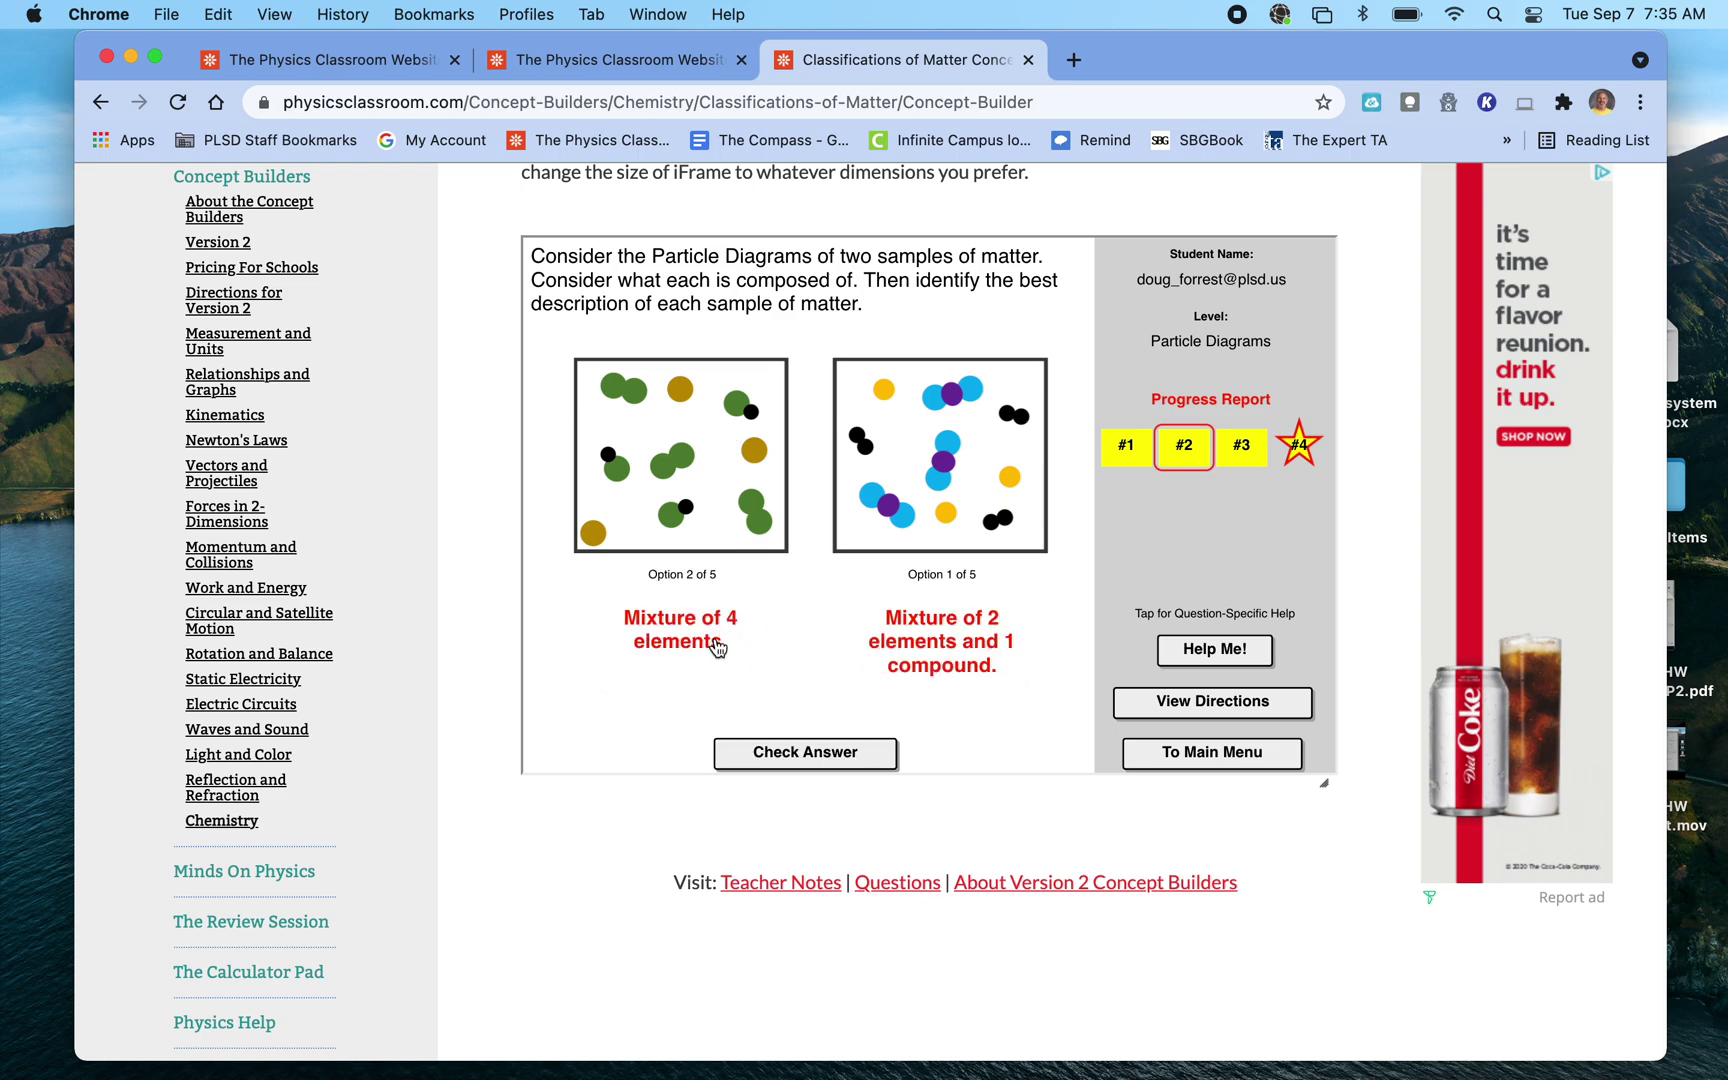
{"action": "left_click", "coordinate": [717, 647]}
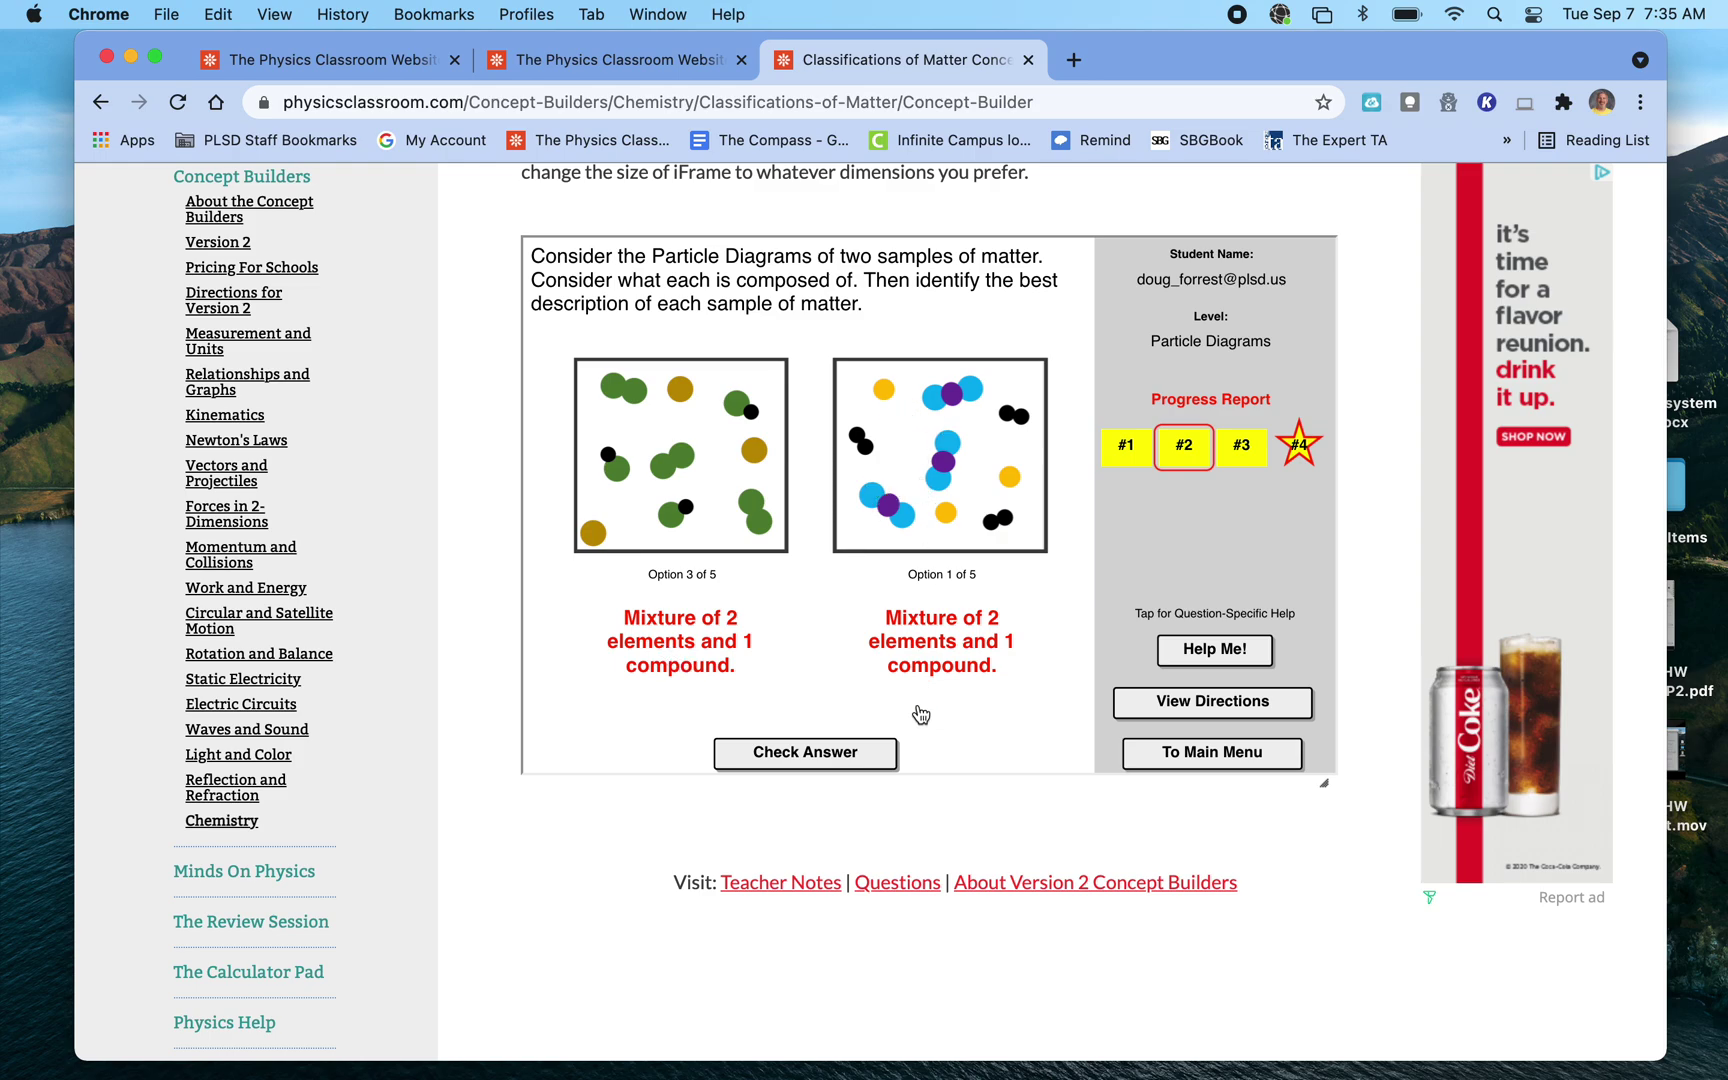
{"action": "left_click", "coordinate": [925, 670]}
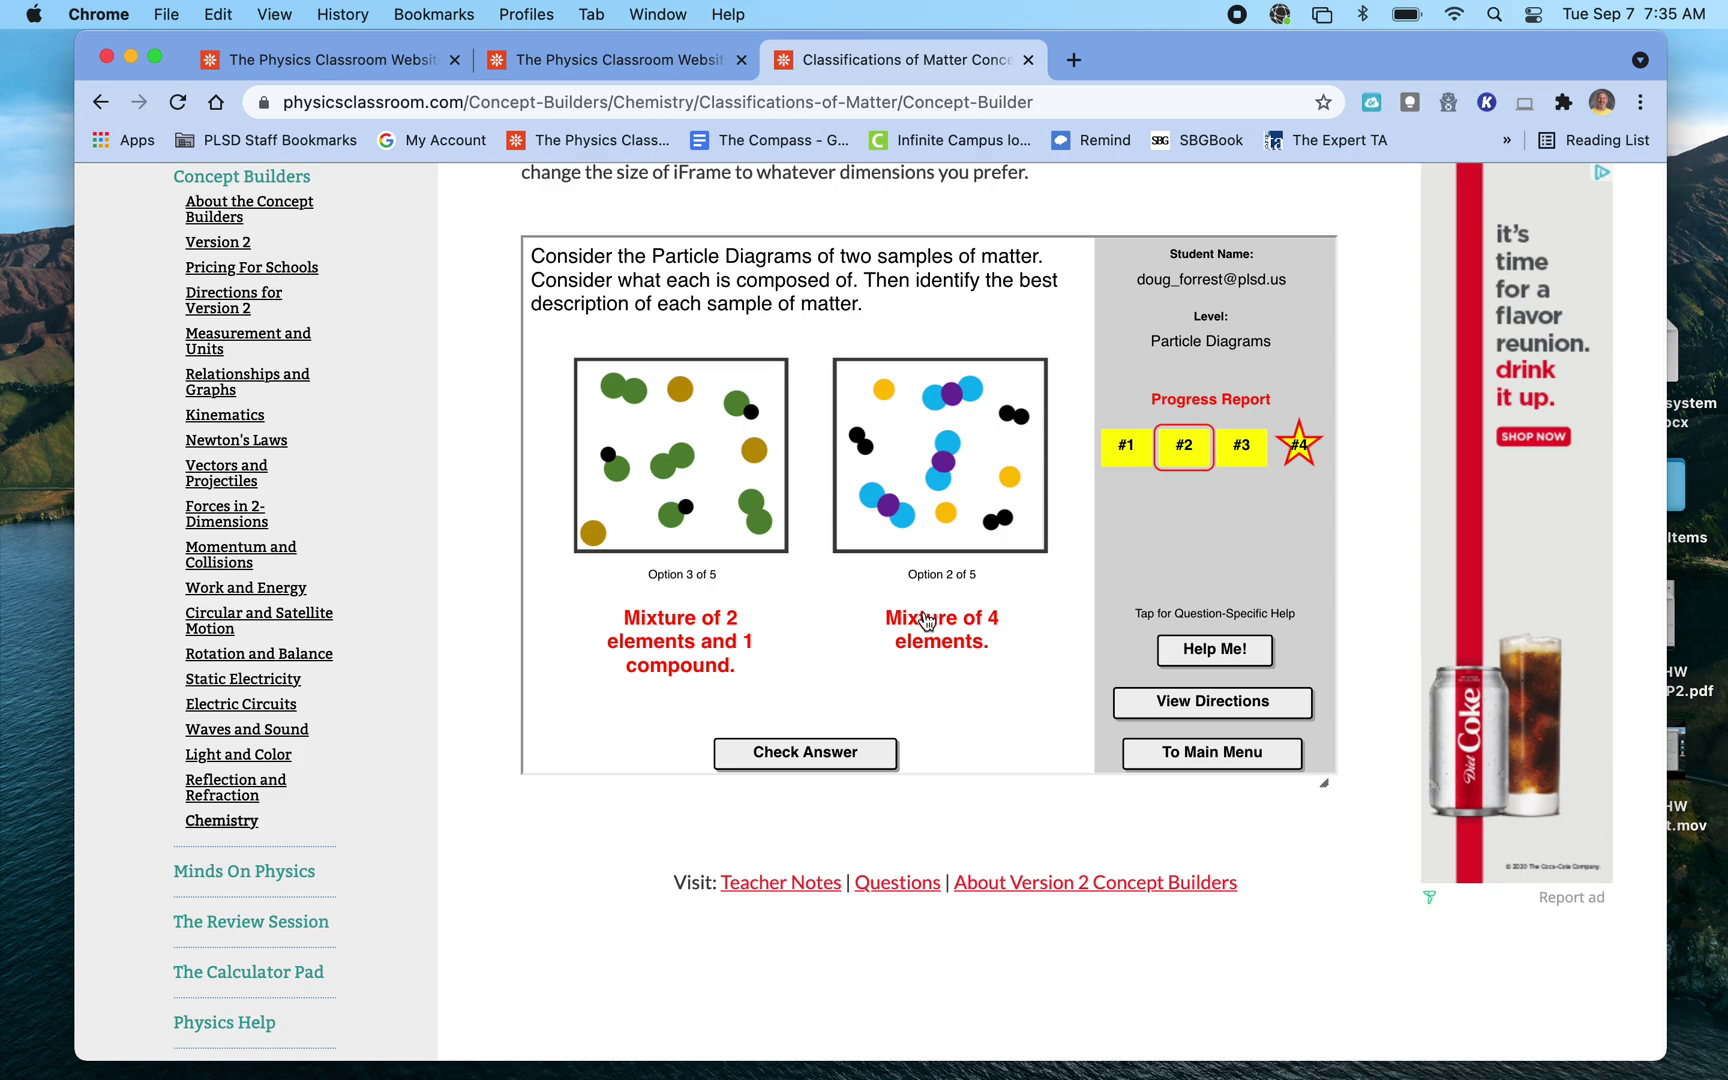
{"action": "left_click", "coordinate": [855, 750]}
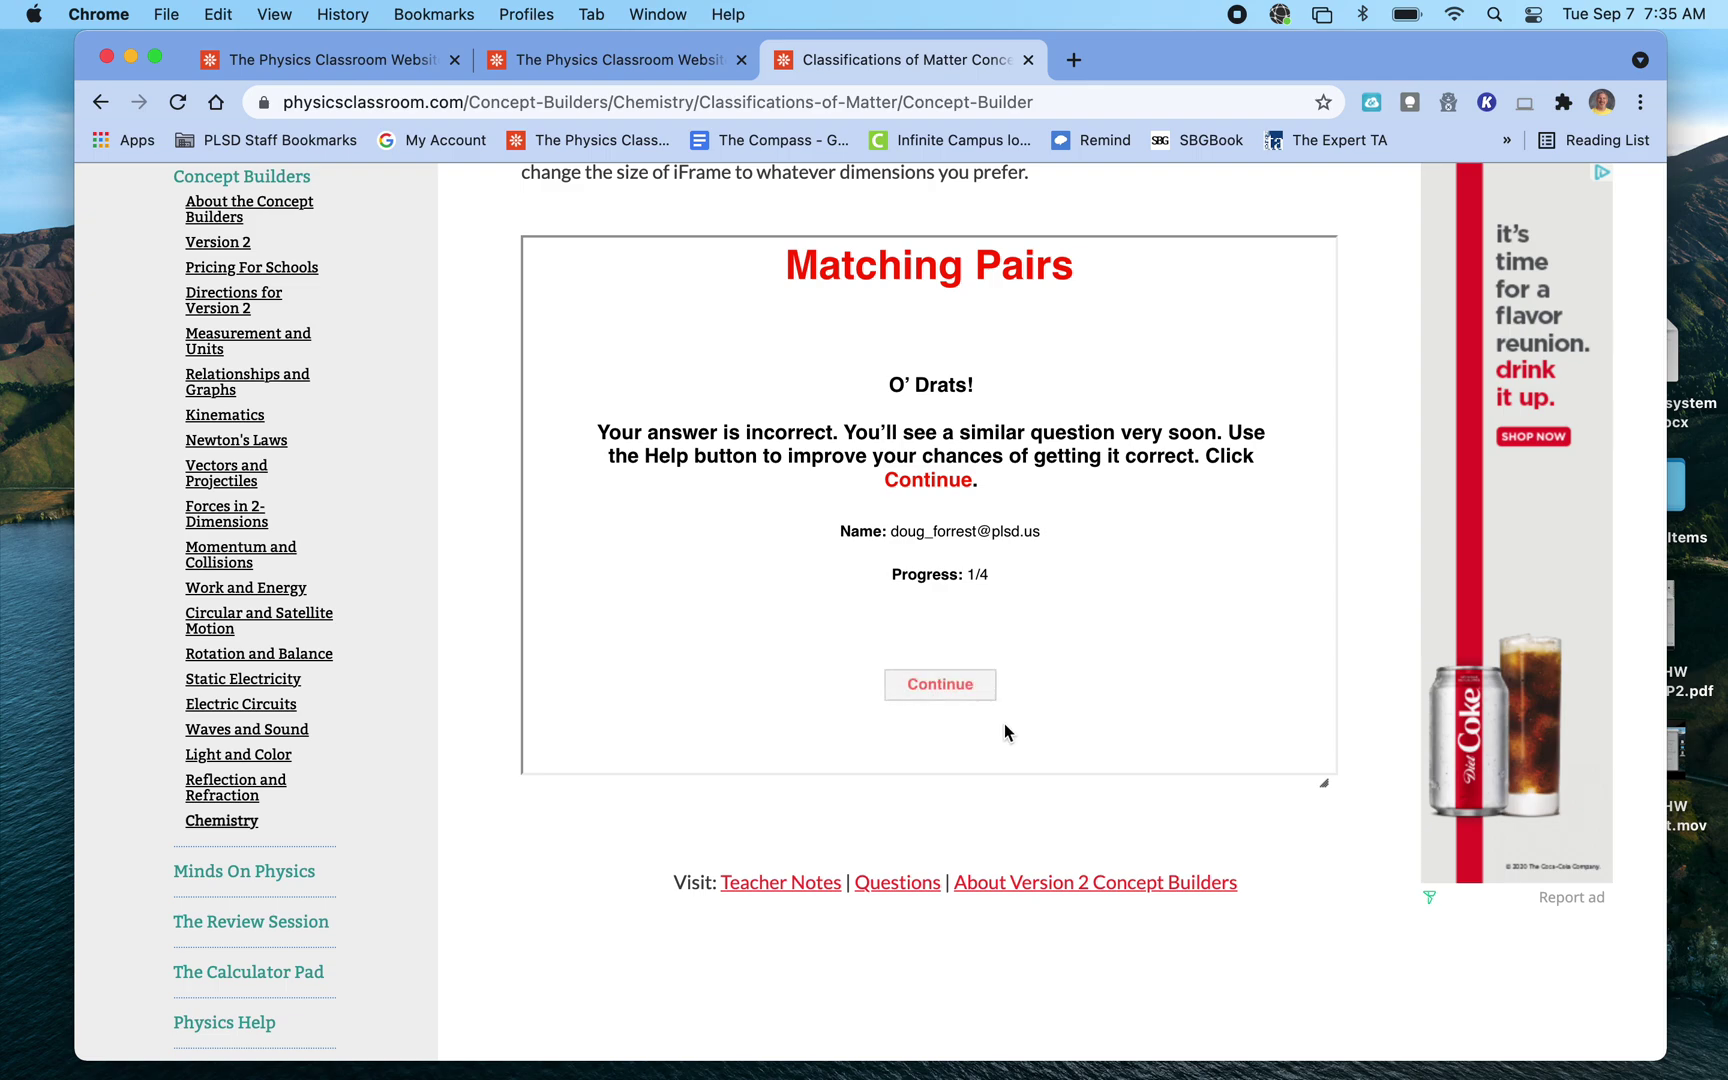
{"action": "left_click", "coordinate": [956, 700]}
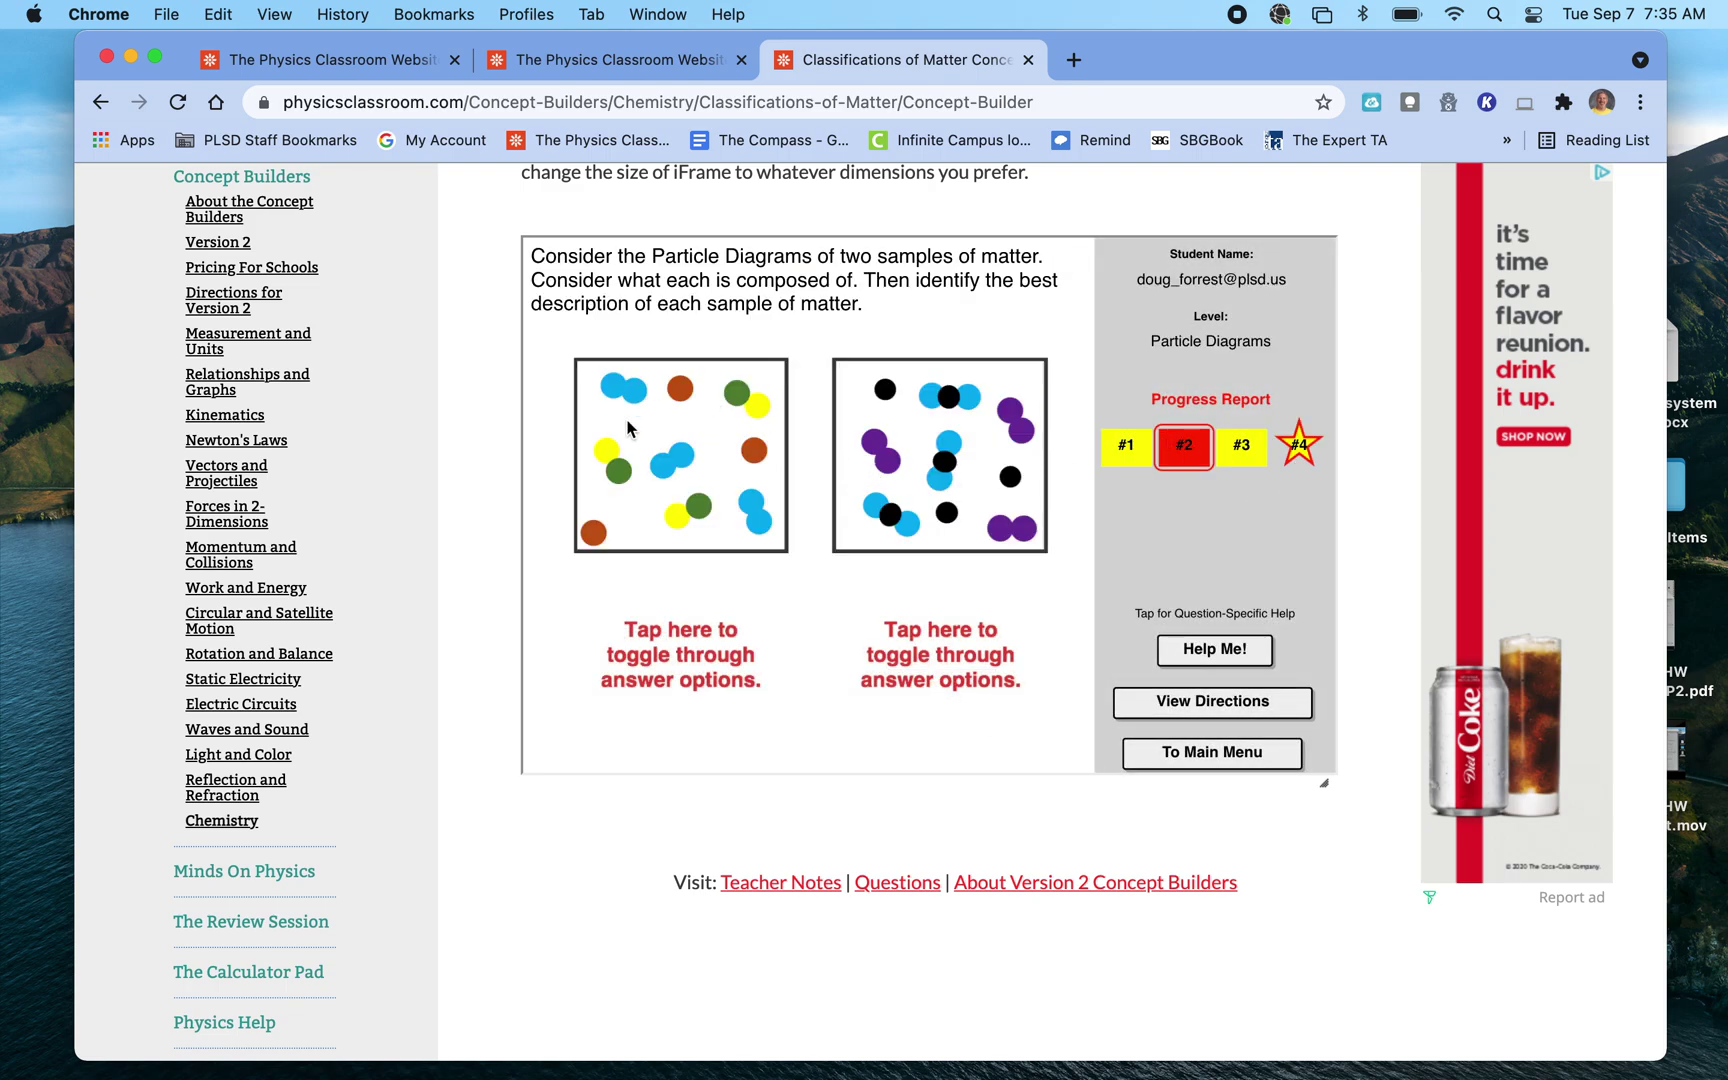
Set both samples to 2 elements and 1 compound, answer correctly, then request the main menu
{"action": "left_click", "coordinate": [896, 685]}
{"action": "left_click", "coordinate": [688, 667]}
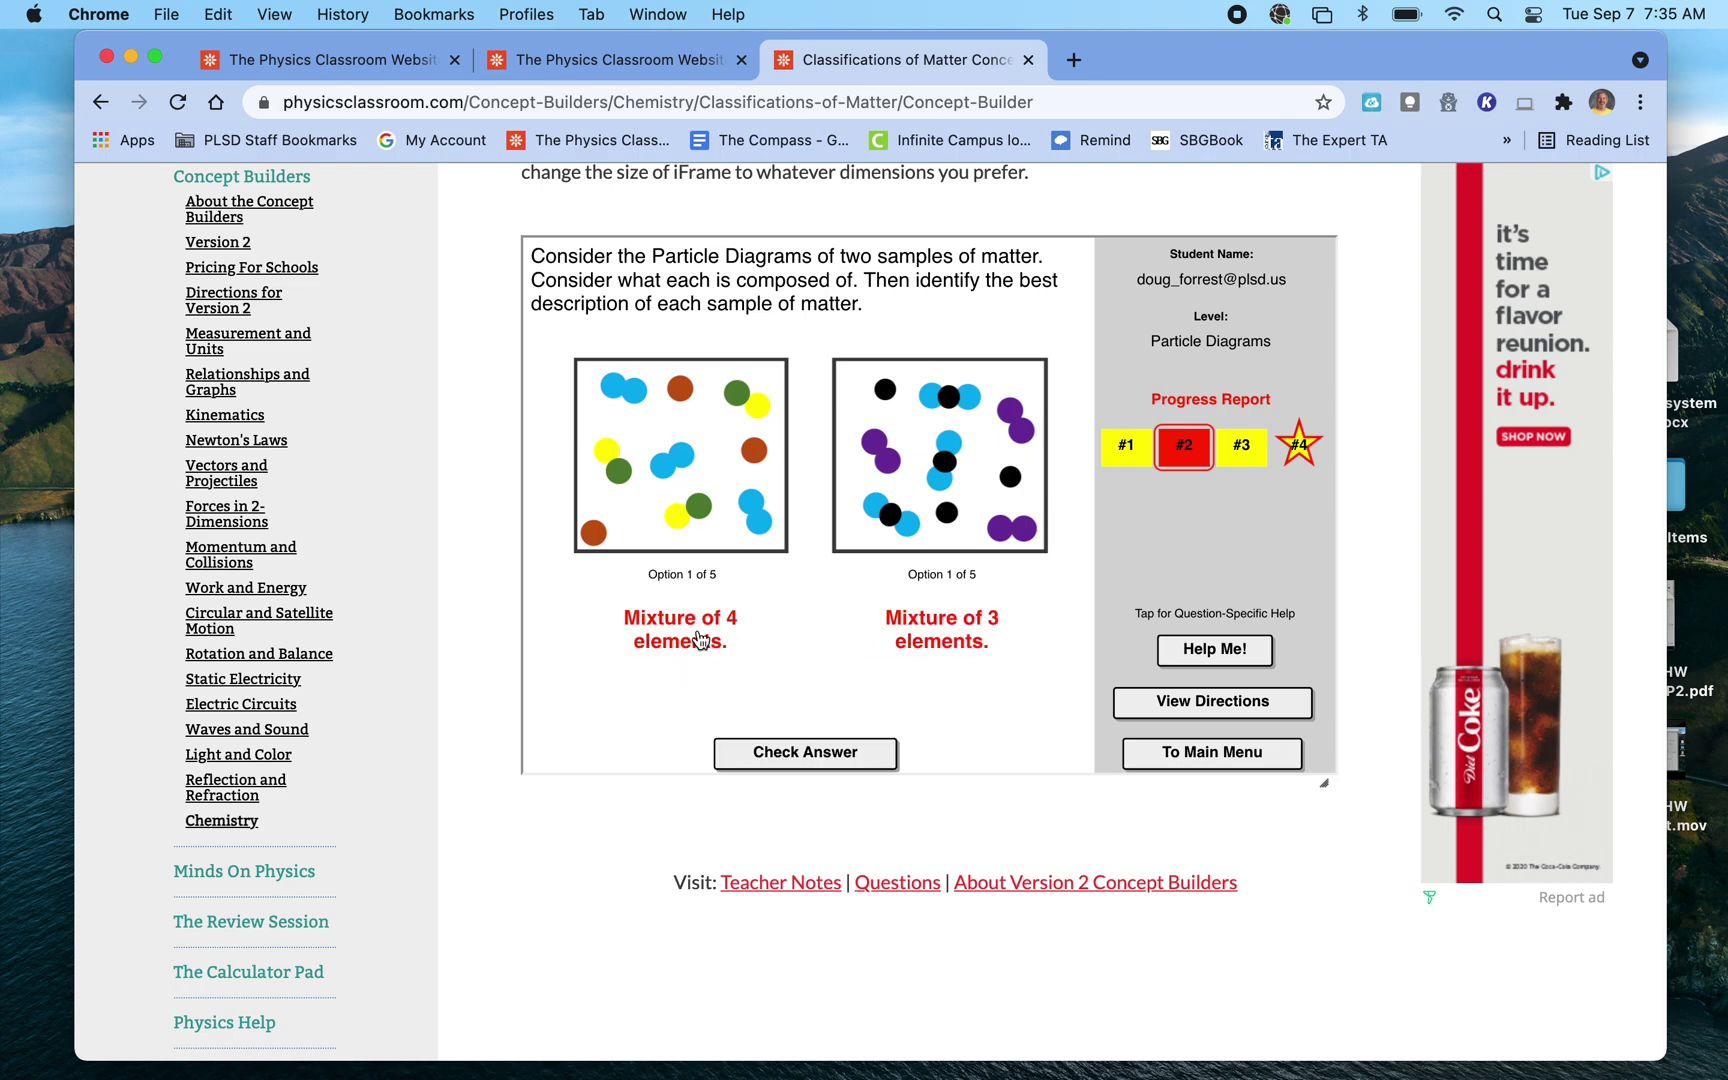
{"action": "left_click", "coordinate": [700, 640]}
{"action": "left_click", "coordinate": [700, 640]}
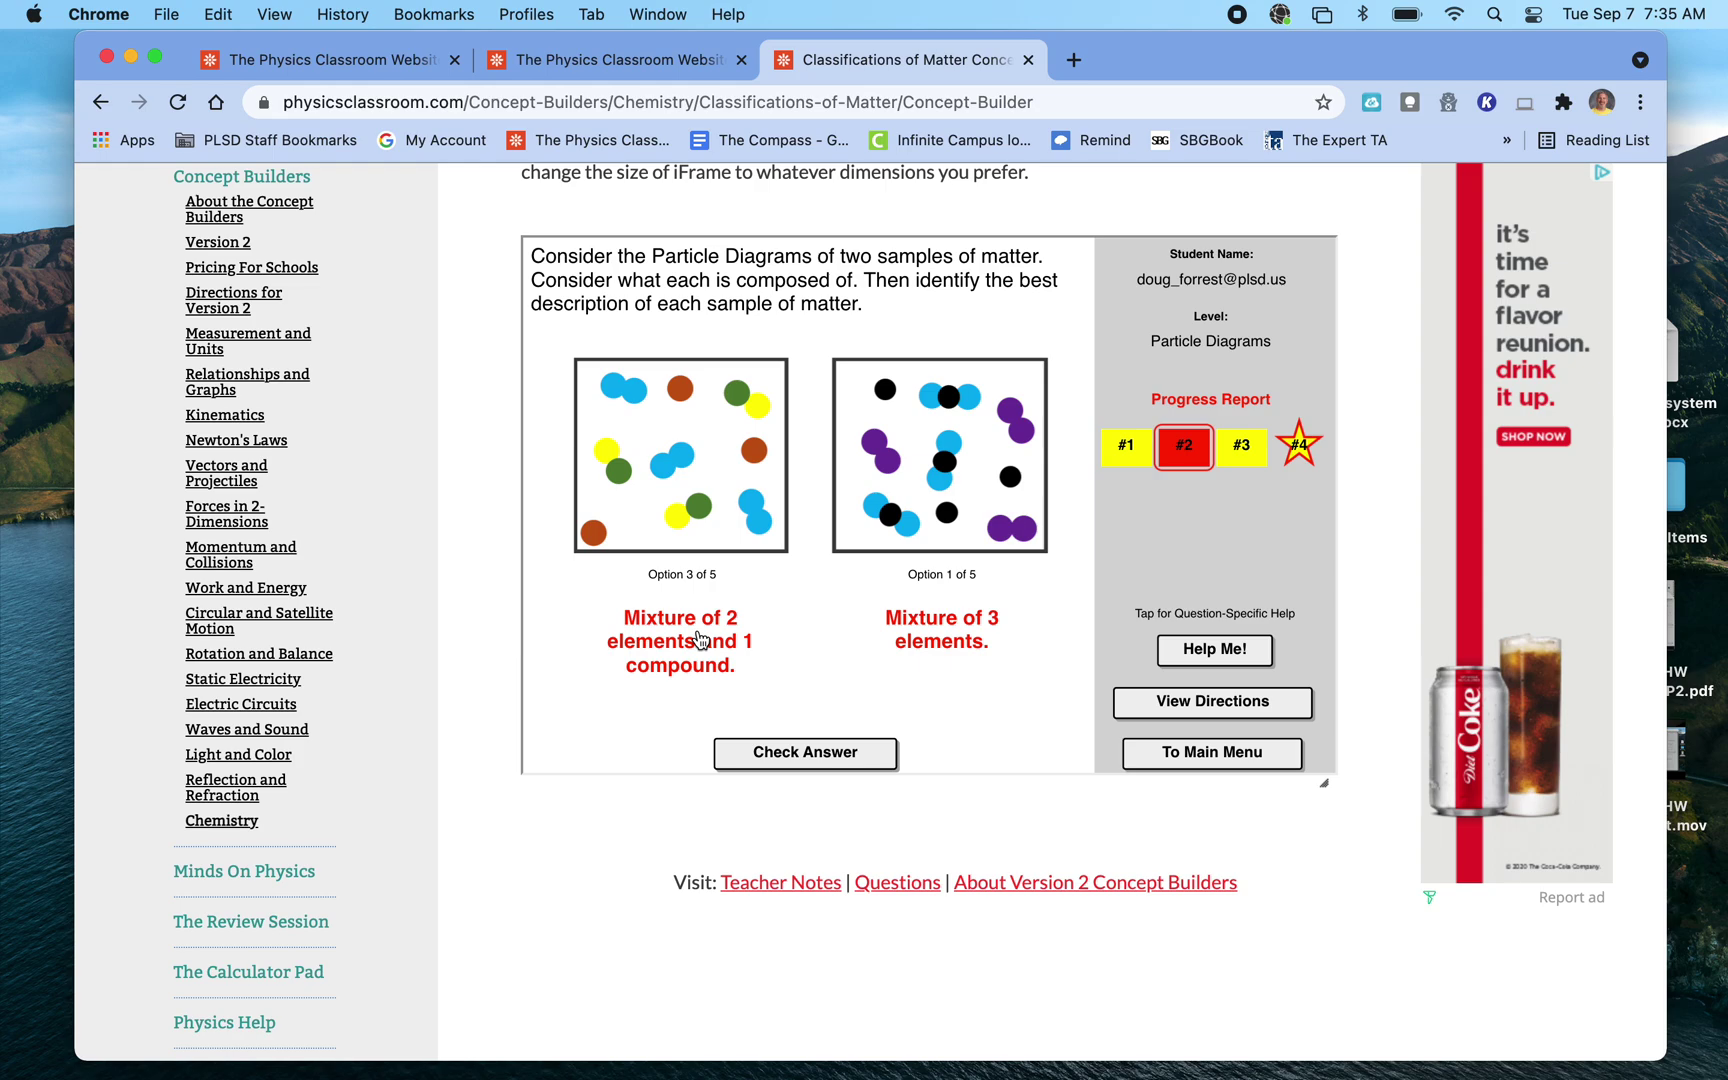
{"action": "left_click", "coordinate": [952, 638]}
{"action": "left_click", "coordinate": [952, 638]}
{"action": "left_click", "coordinate": [952, 638]}
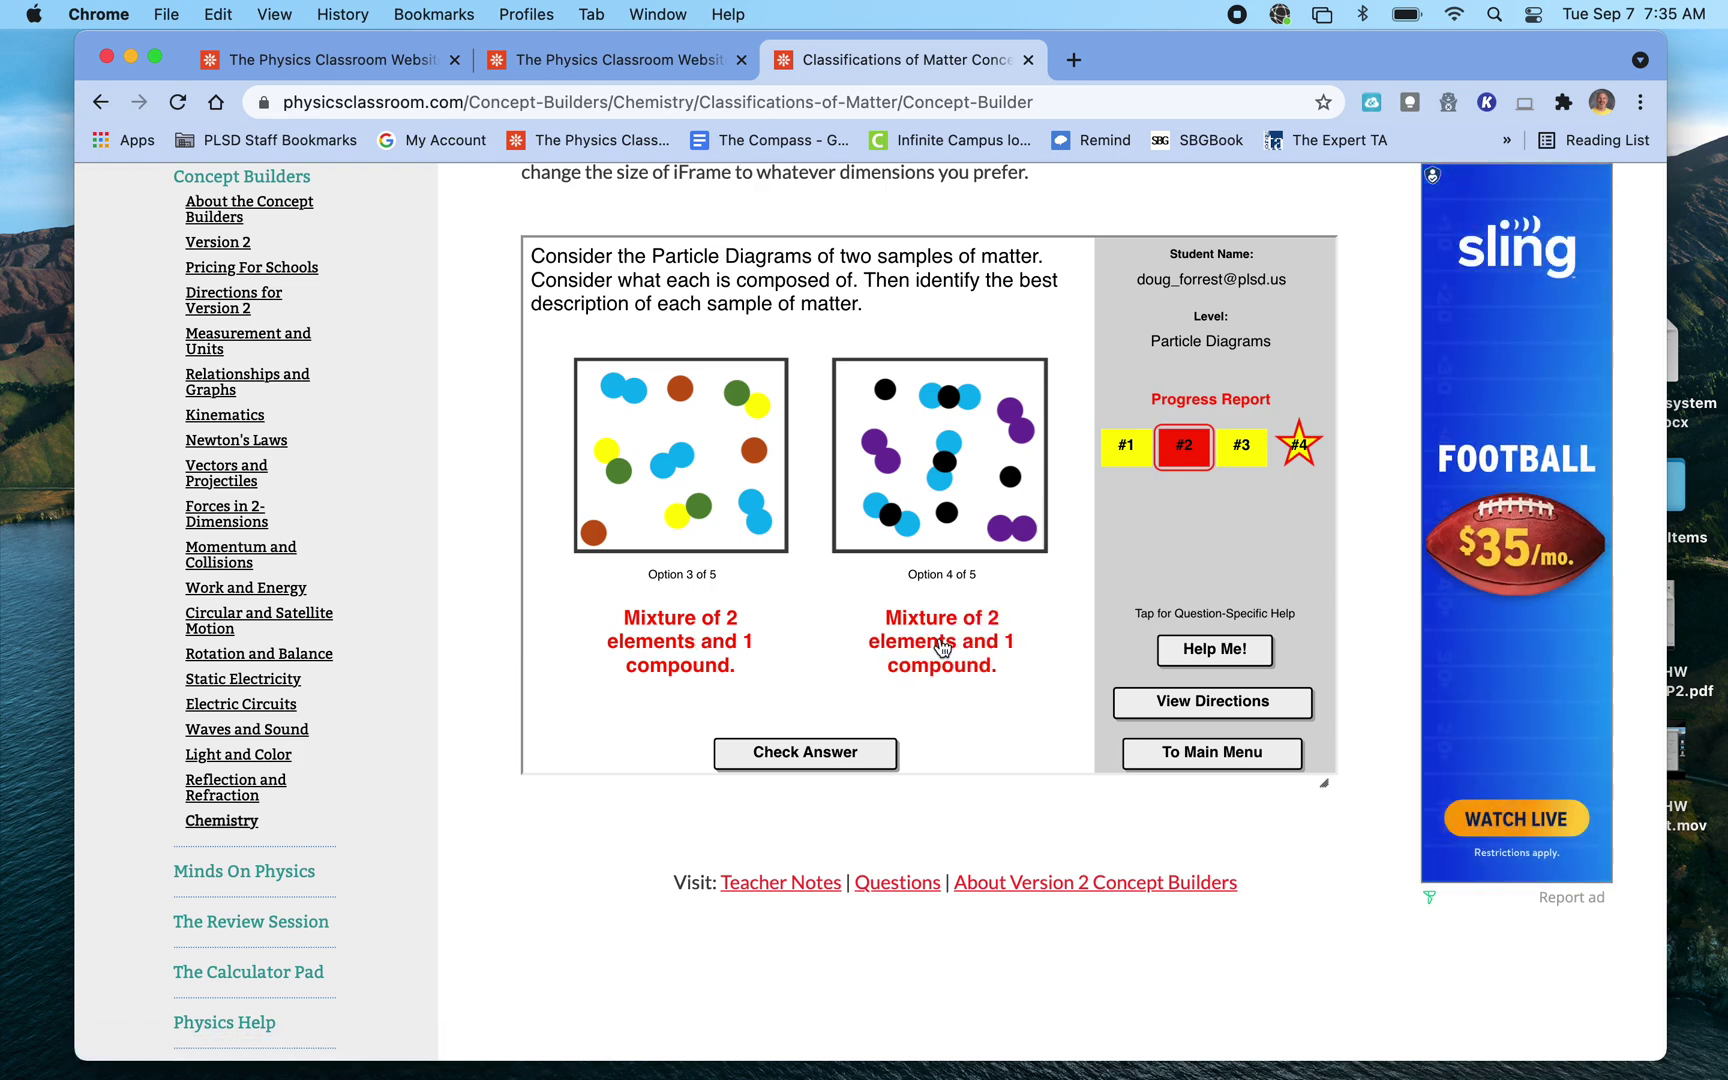
{"action": "left_click", "coordinate": [865, 751]}
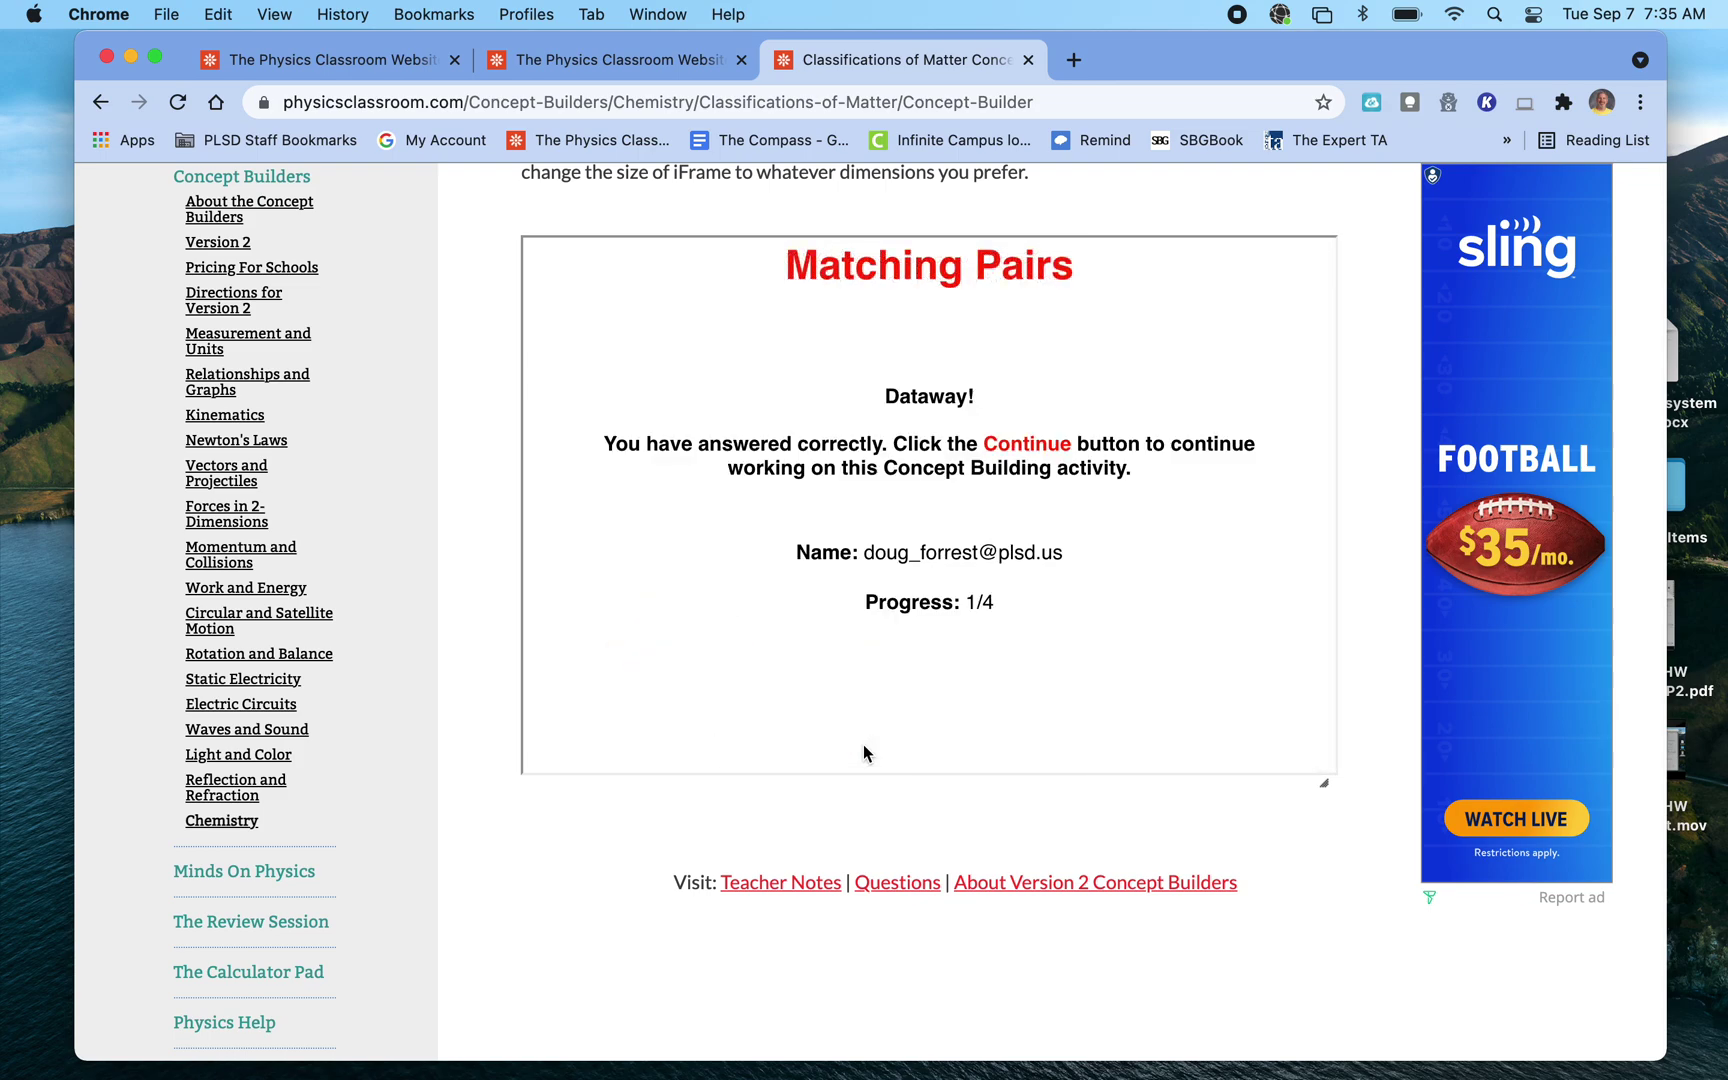
{"action": "left_click", "coordinate": [896, 705]}
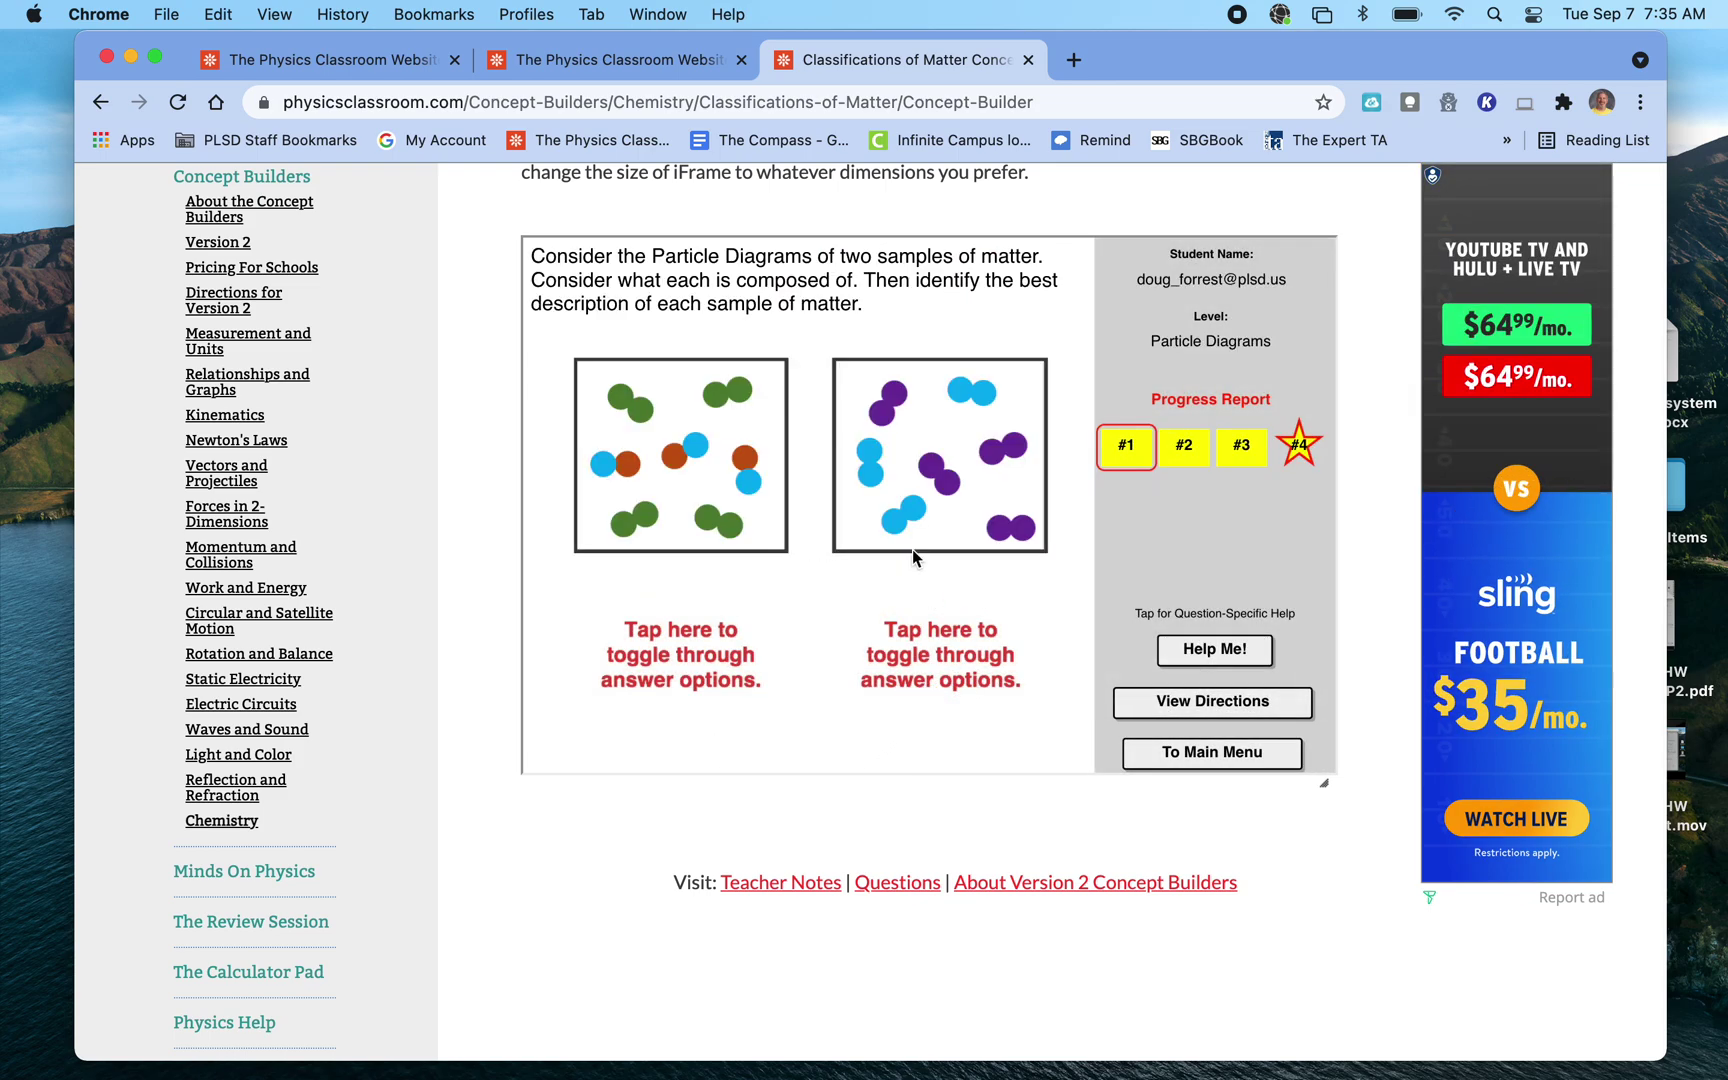
{"action": "left_click", "coordinate": [1186, 760]}
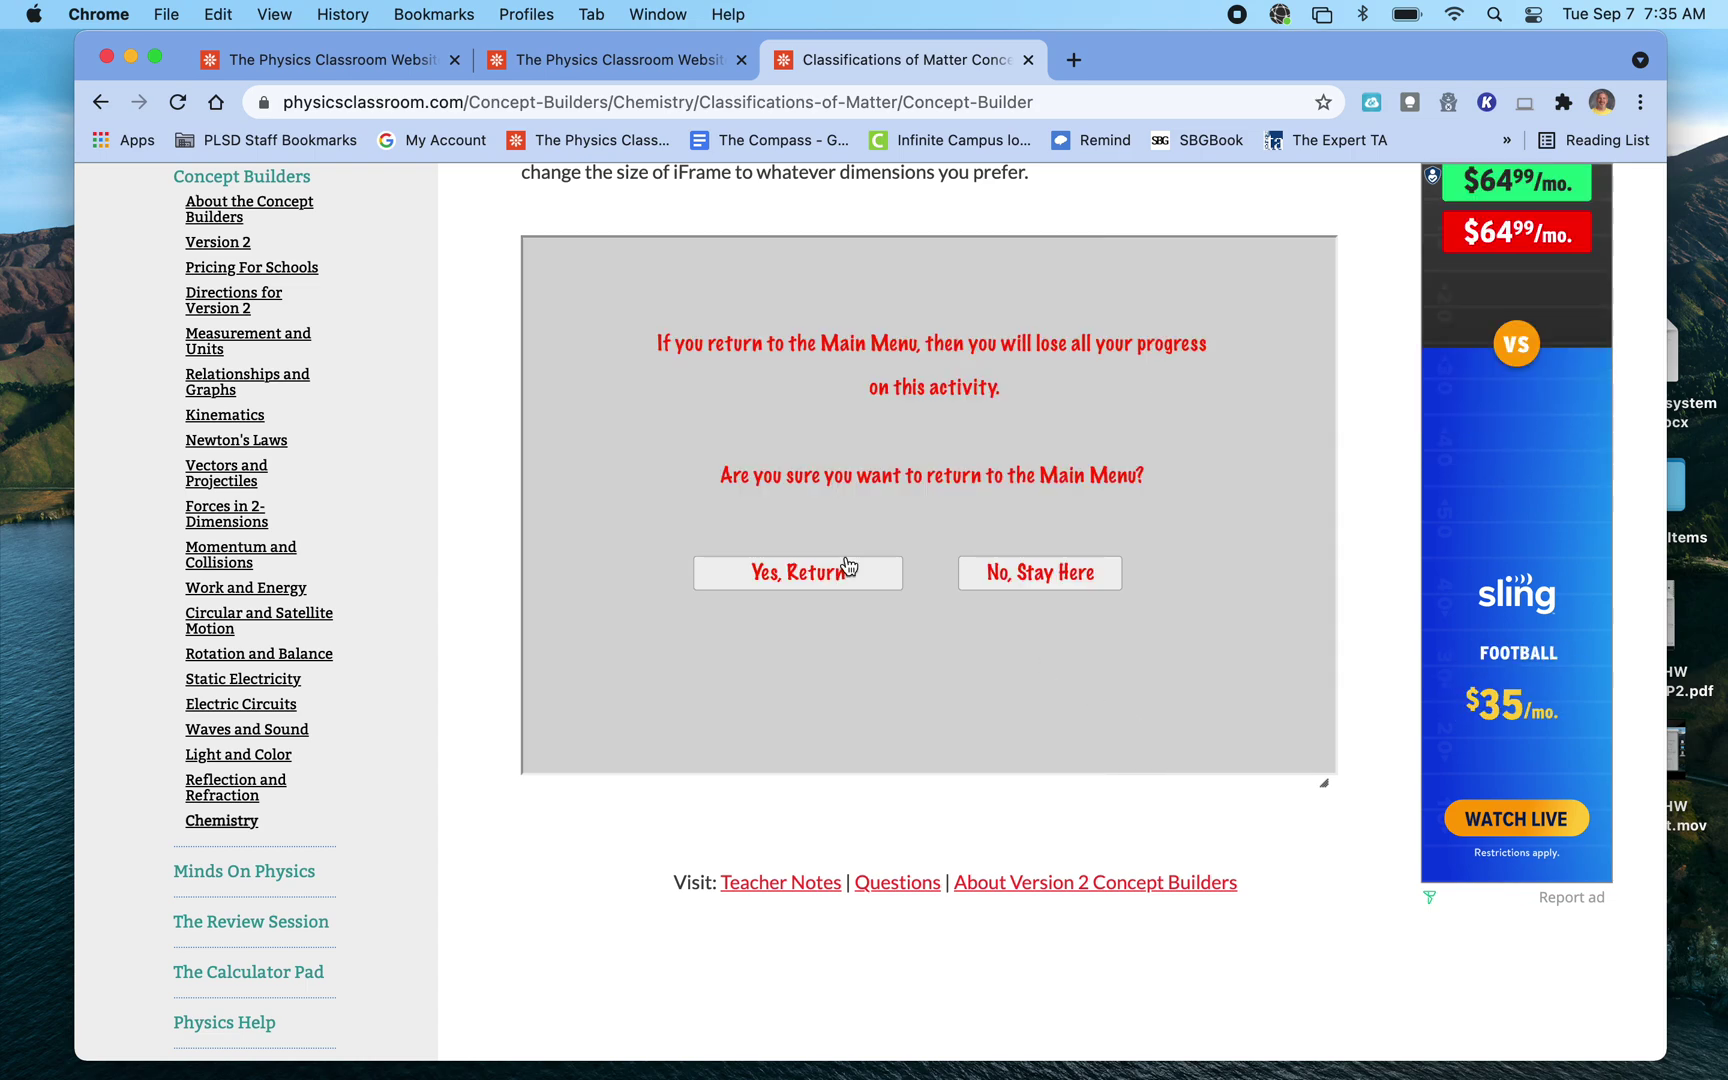